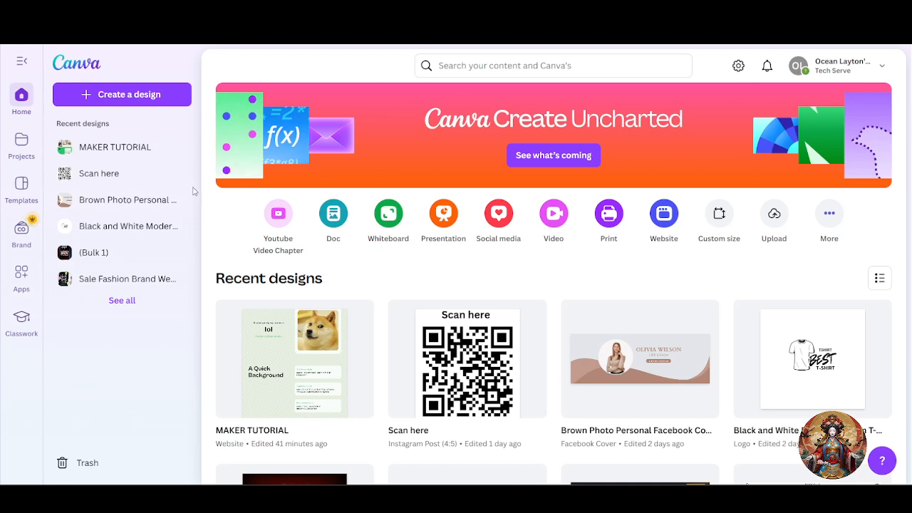
# - Open and close the account menu on the Canva Home page
pyautogui.click(507, 65)
pyautogui.click(326, 73)
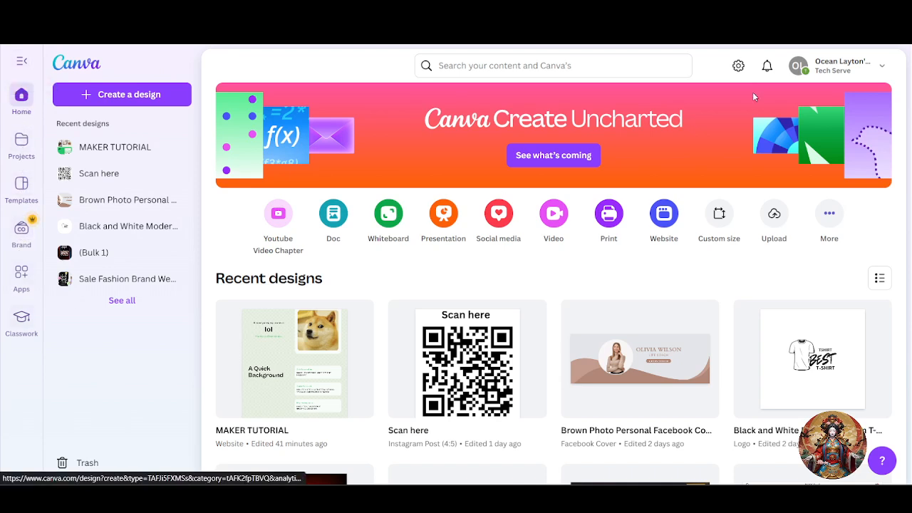
pyautogui.click(872, 67)
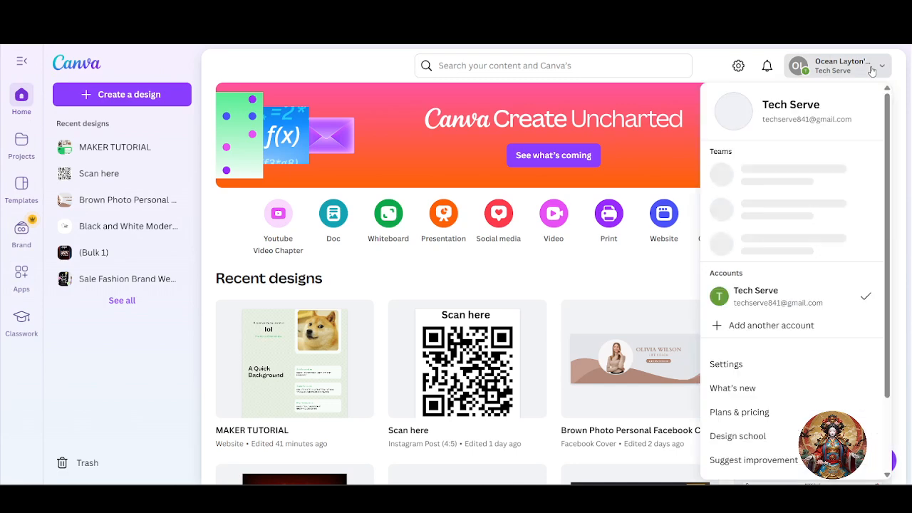
pyautogui.click(857, 67)
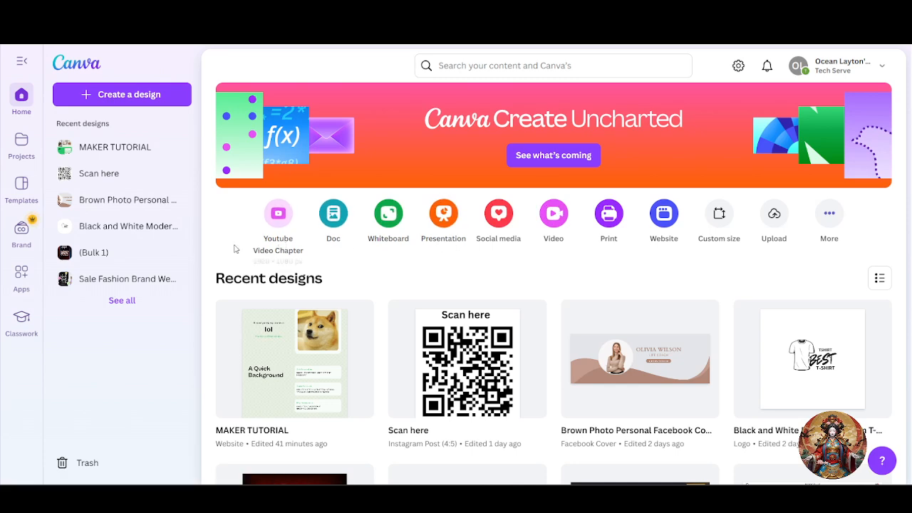
# - Bring up the top search bar's recent searches and recent designs
pyautogui.scroll(-3, 458, 264)
pyautogui.scroll(3, 463, 218)
pyautogui.click(530, 64)
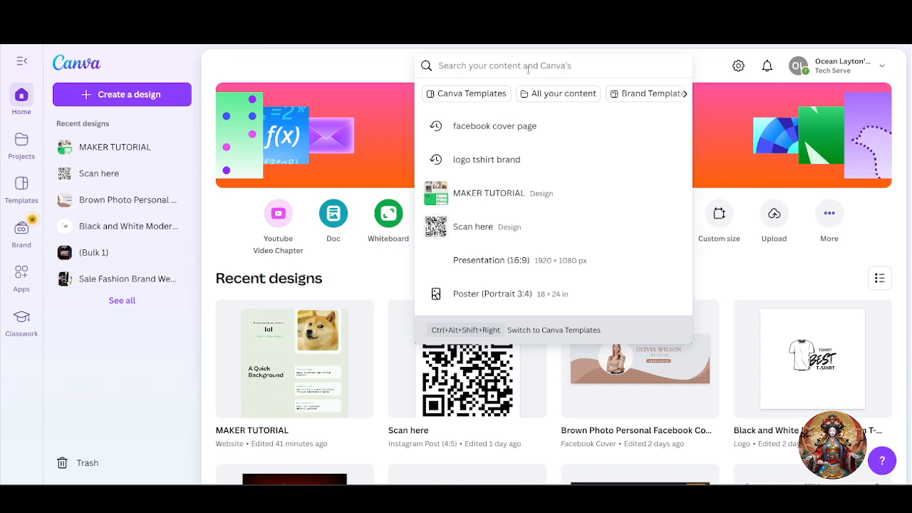
# - Search for 'websites portfolio', then open the Create a design dialog
pyautogui.write('fro')
pyautogui.press('BackSpace')
pyautogui.press('BackSpace')
pyautogui.press('BackSpace')
pyautogui.write('w')
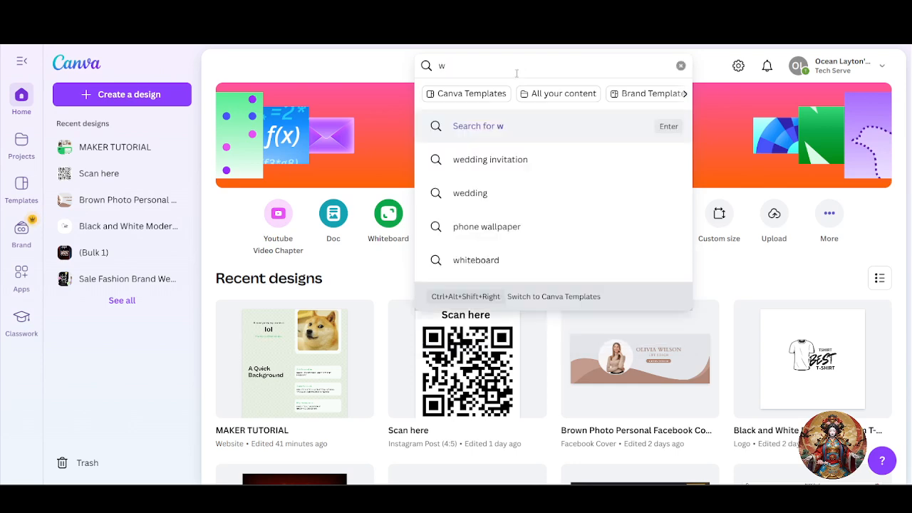
pyautogui.write('ebsite')
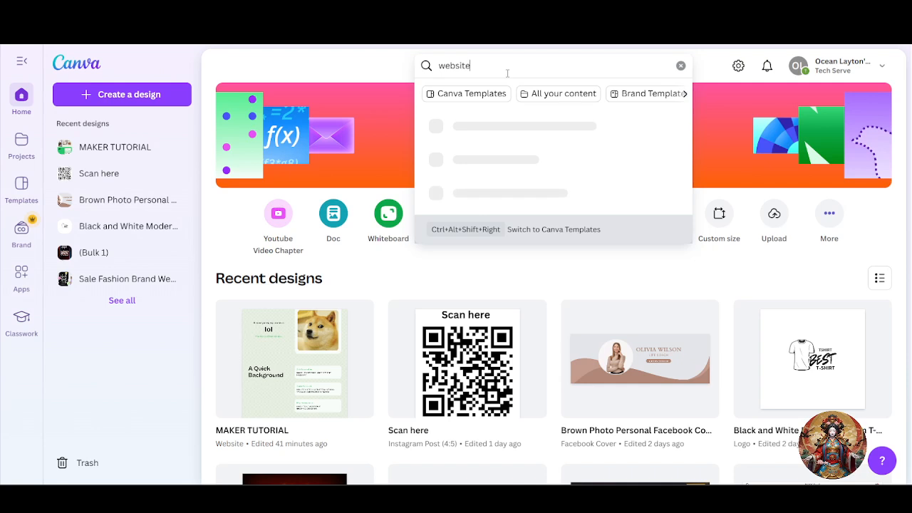
pyautogui.write('s p')
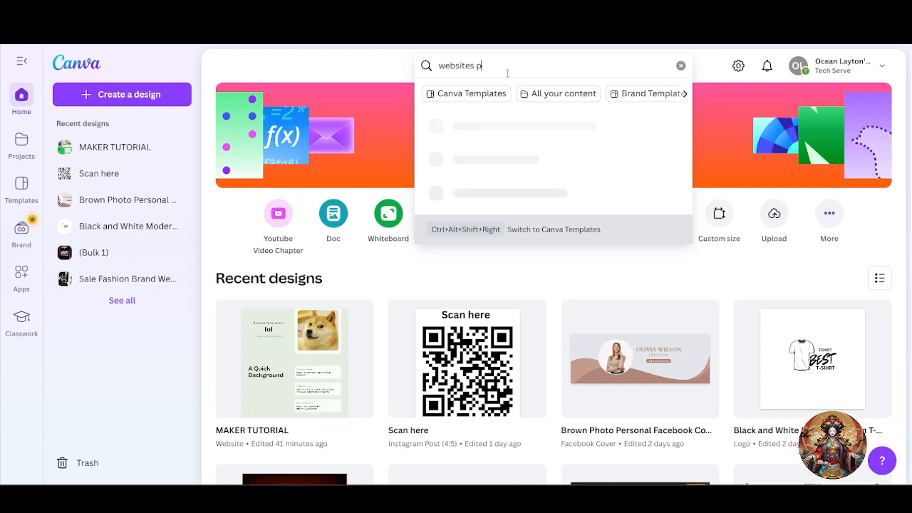
pyautogui.write('or')
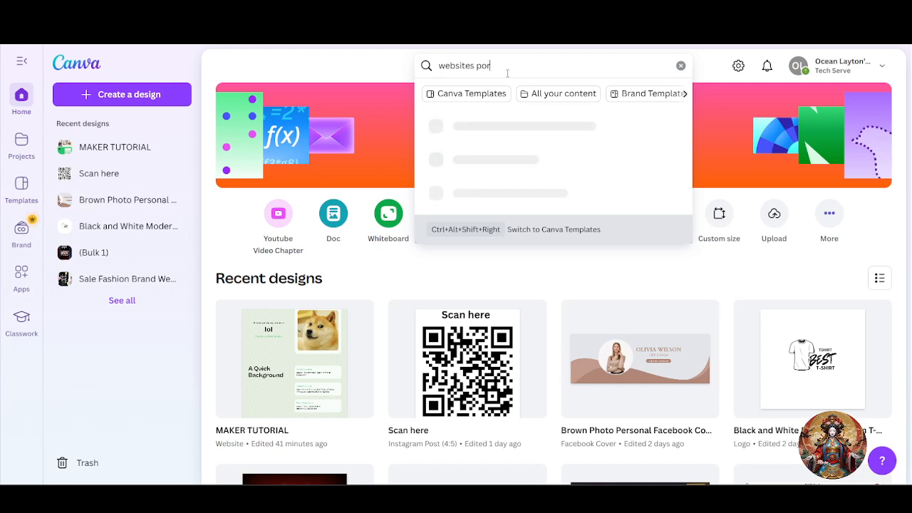
pyautogui.write('tfolio')
pyautogui.press('Return')
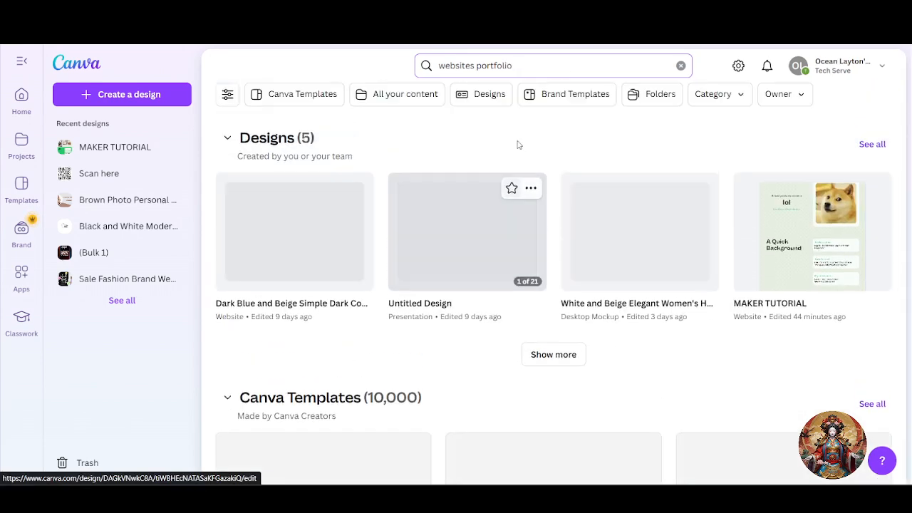
pyautogui.click(118, 98)
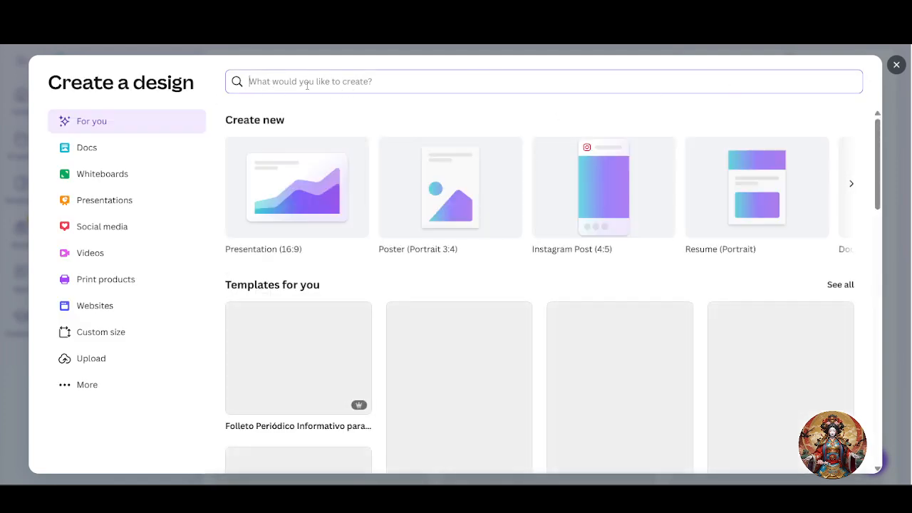
# - Search design formats for 'Portfolio website', correcting the misspelled 'Porfolio'
pyautogui.write('Por')
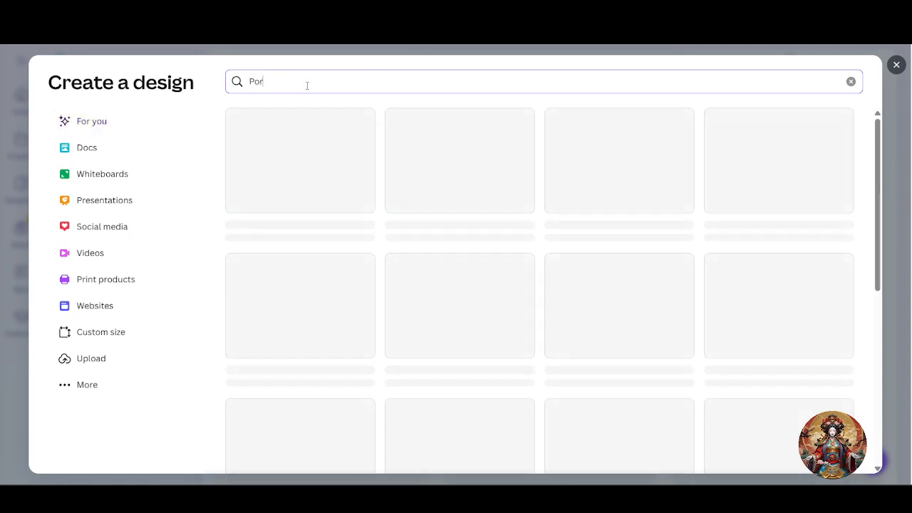
pyautogui.write('folio ')
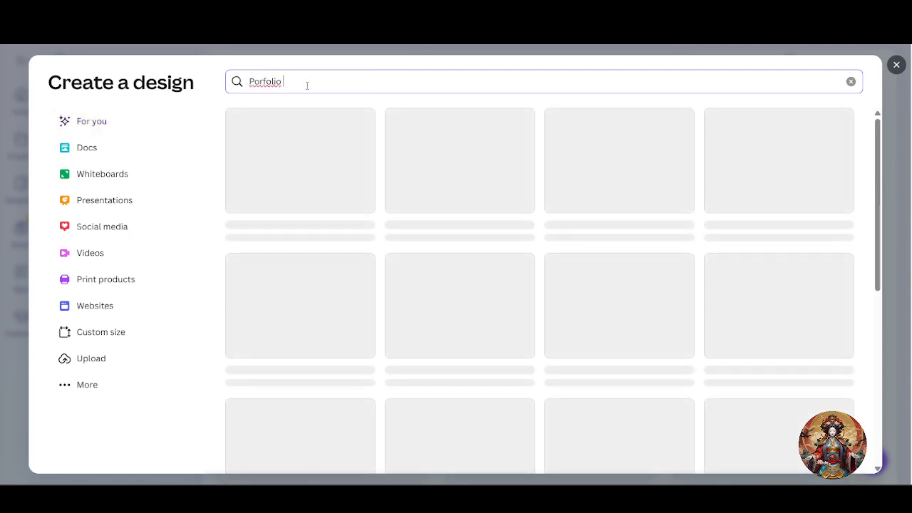
pyautogui.write('website')
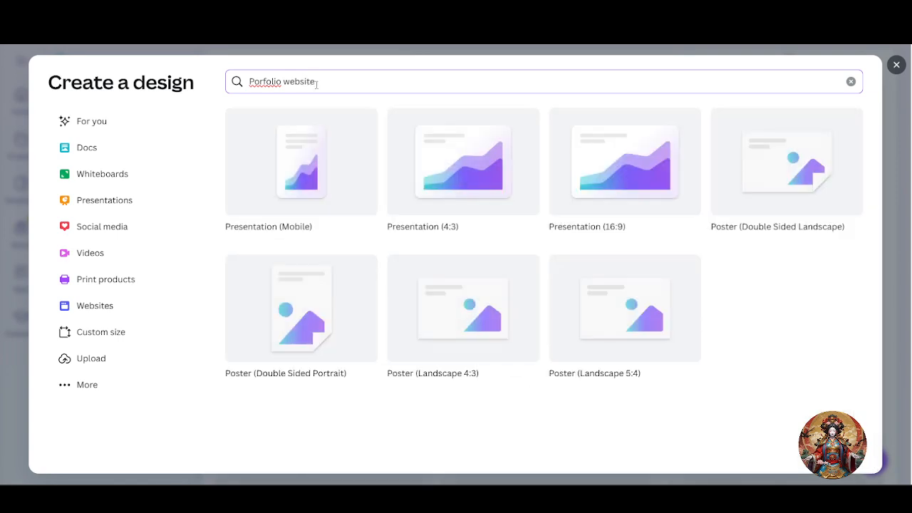
pyautogui.rightClick(277, 81)
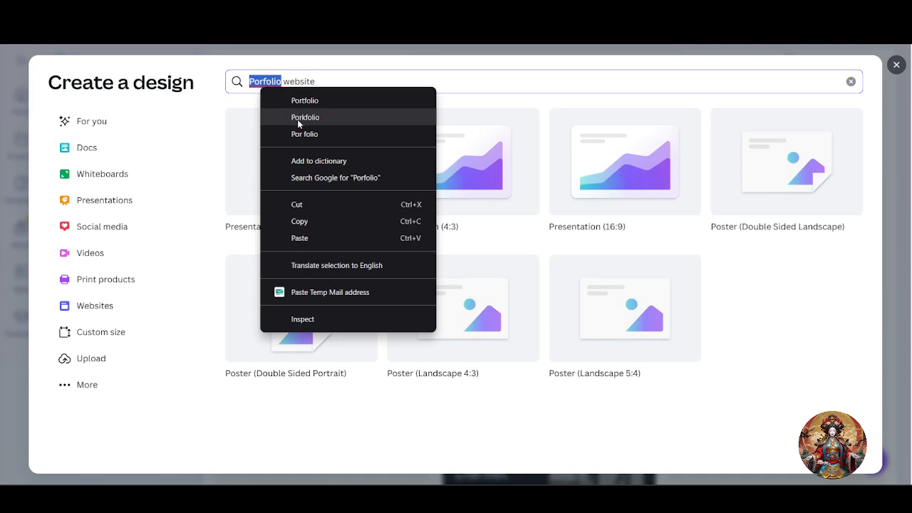
pyautogui.click(303, 98)
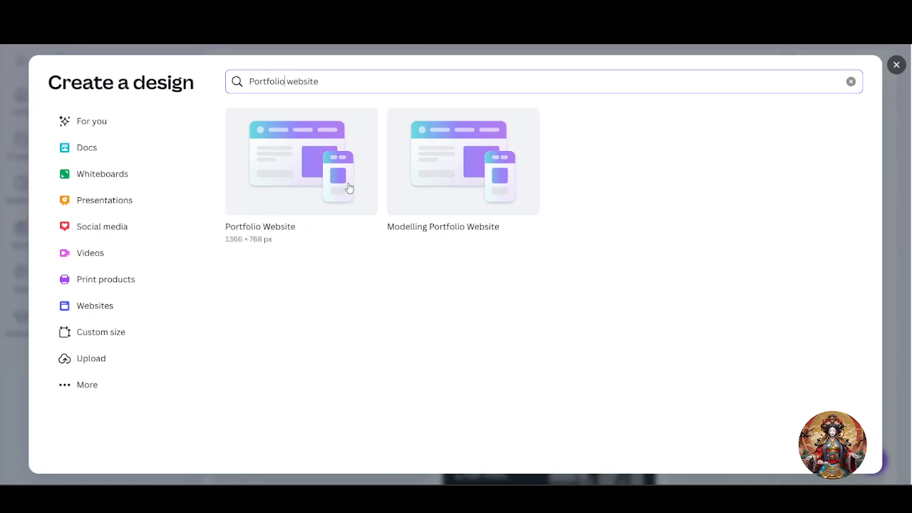
# - Close the Create a design dialog and scroll through the portfolio website templates
pyautogui.click(896, 65)
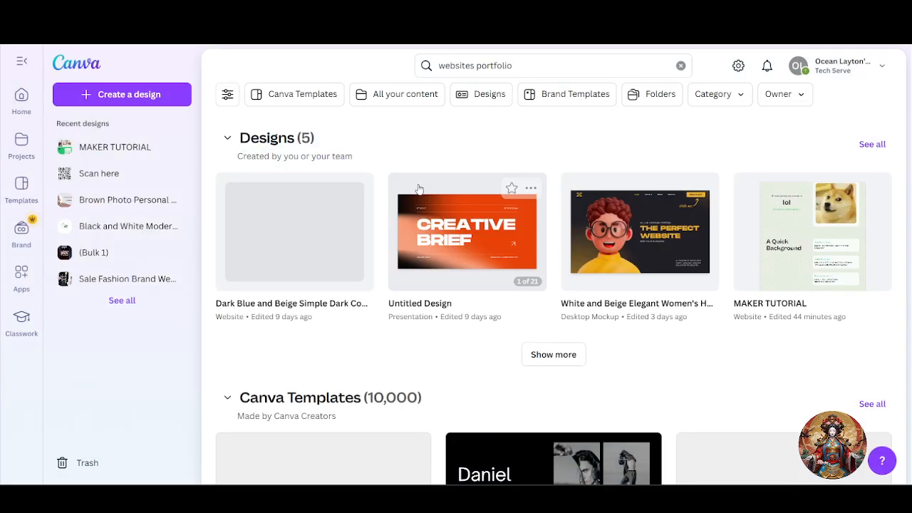
pyautogui.scroll(-5, 485, 270)
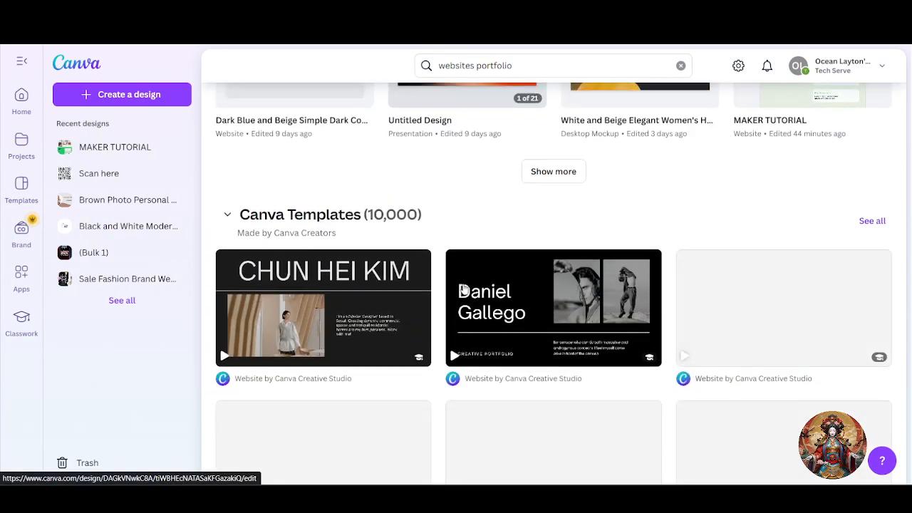
pyautogui.scroll(3, 477, 283)
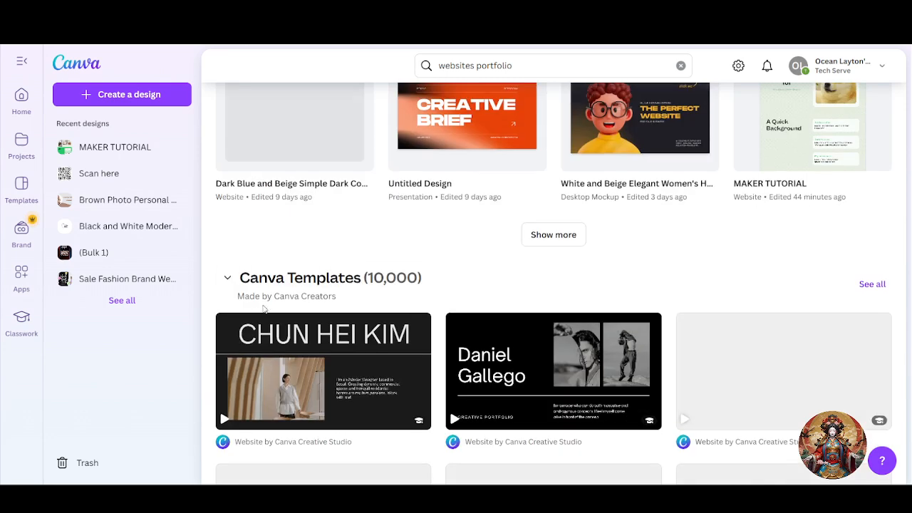
pyautogui.scroll(-3, 285, 302)
pyautogui.scroll(-5, 295, 296)
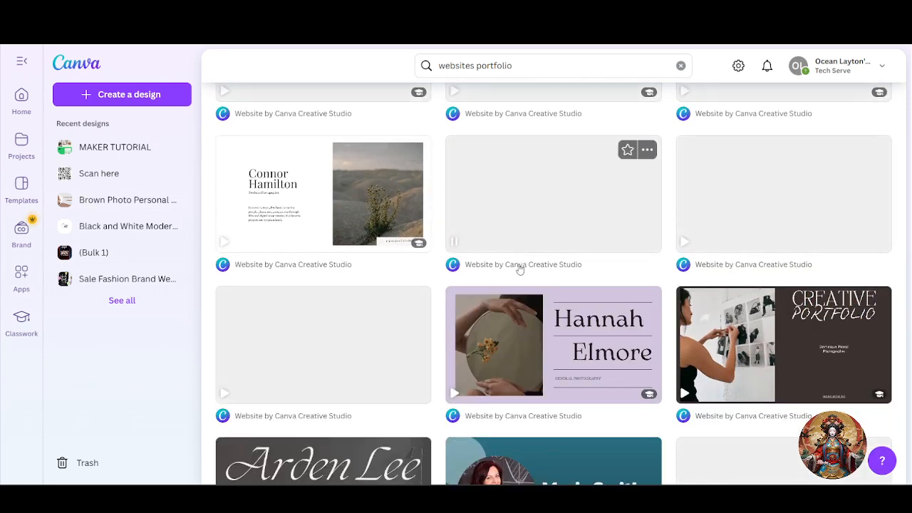
pyautogui.scroll(-4, 518, 278)
pyautogui.scroll(-4, 510, 289)
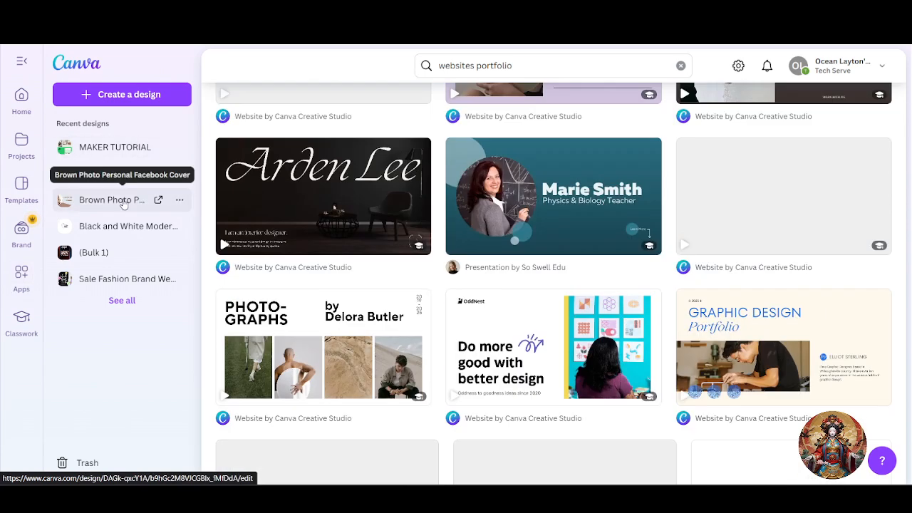
pyautogui.click(22, 98)
# - Open MAKER TUTORIAL and view its Brand Agency Portfolio Website template (1366 × 768 px, 14 pages)
pyautogui.click(333, 307)
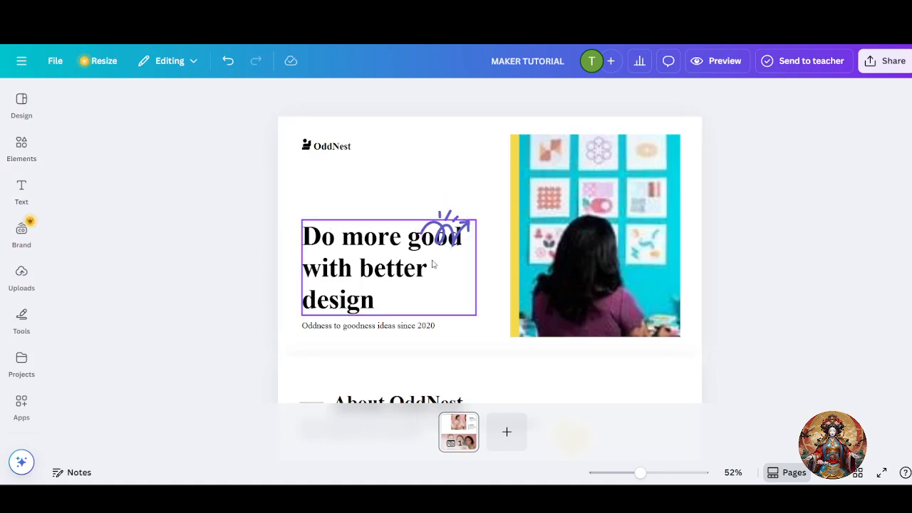
pyautogui.scroll(-3, 356, 223)
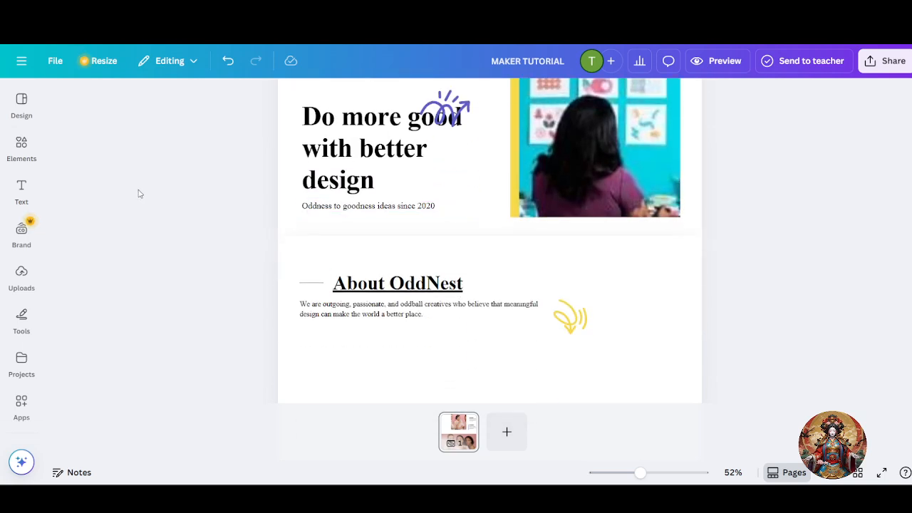
pyautogui.click(21, 104)
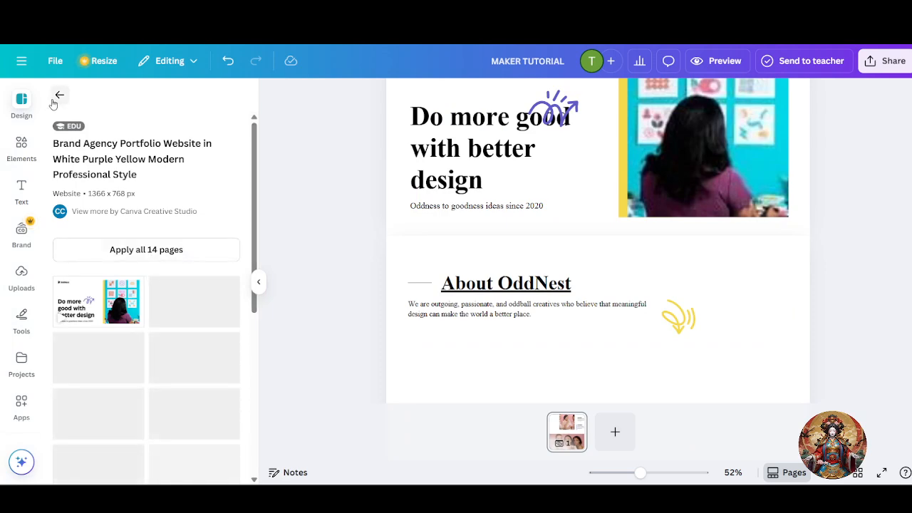
pyautogui.click(58, 94)
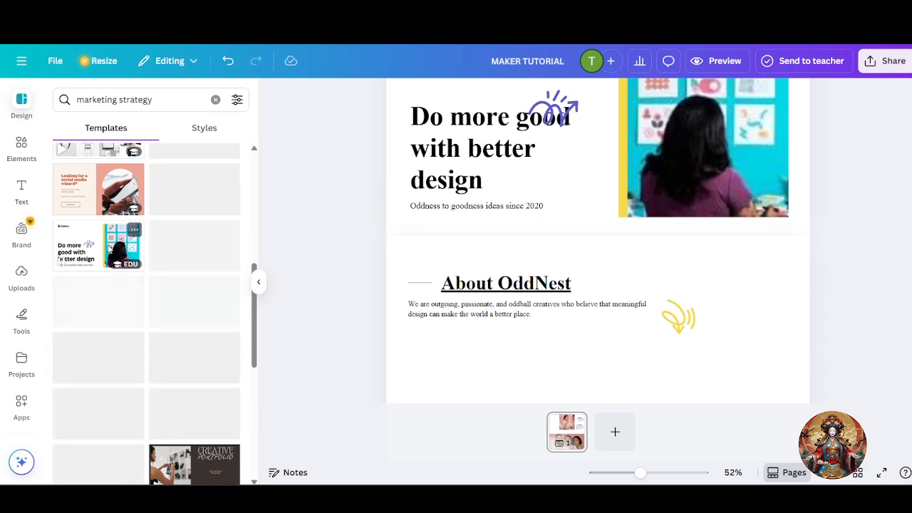
pyautogui.click(105, 249)
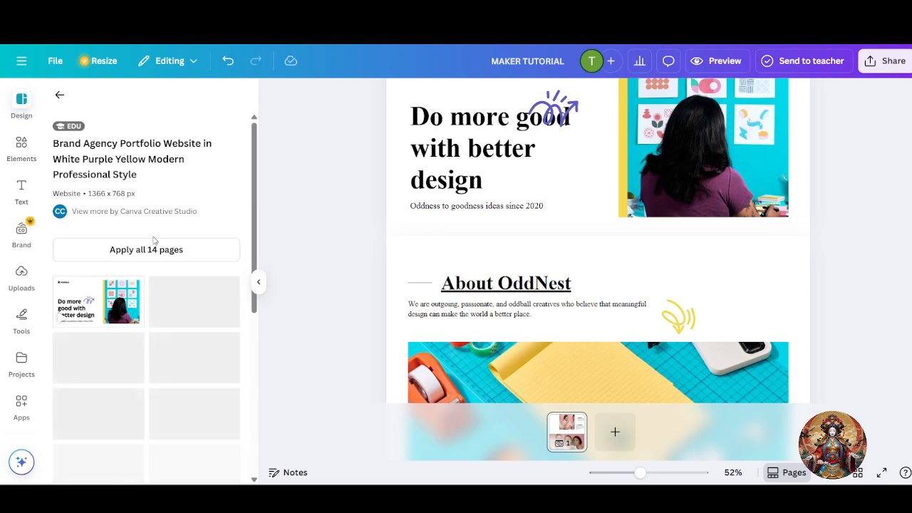
pyautogui.scroll(2, 570, 222)
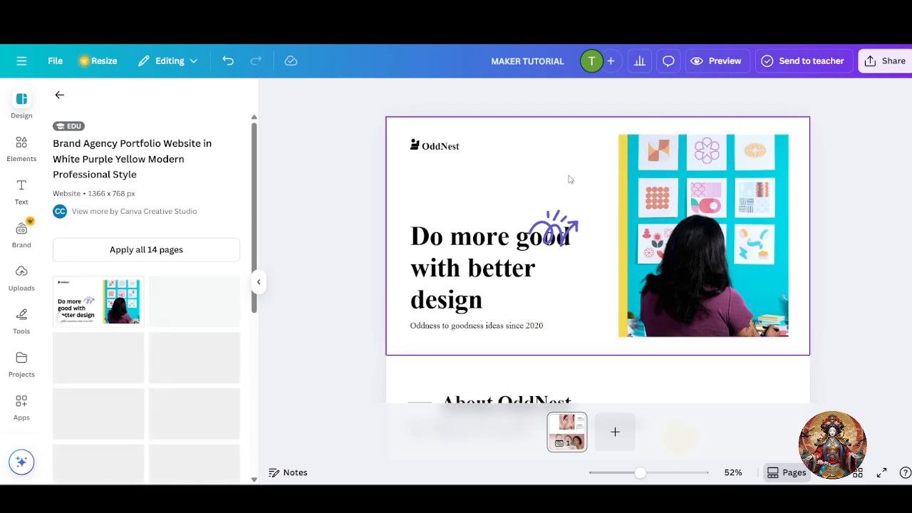
# - Switch the OddNest logo text and 'Do more good' heading to a bold sans-serif font
pyautogui.click(436, 147)
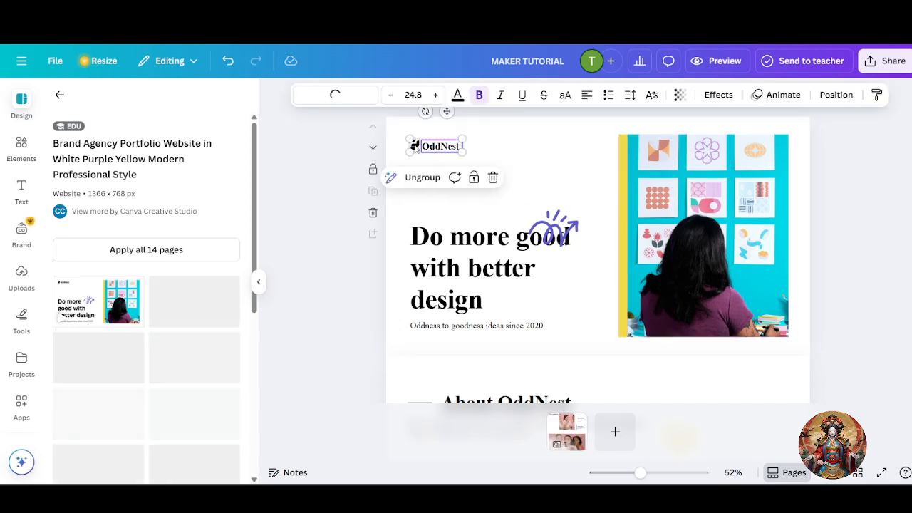
pyautogui.click(442, 148)
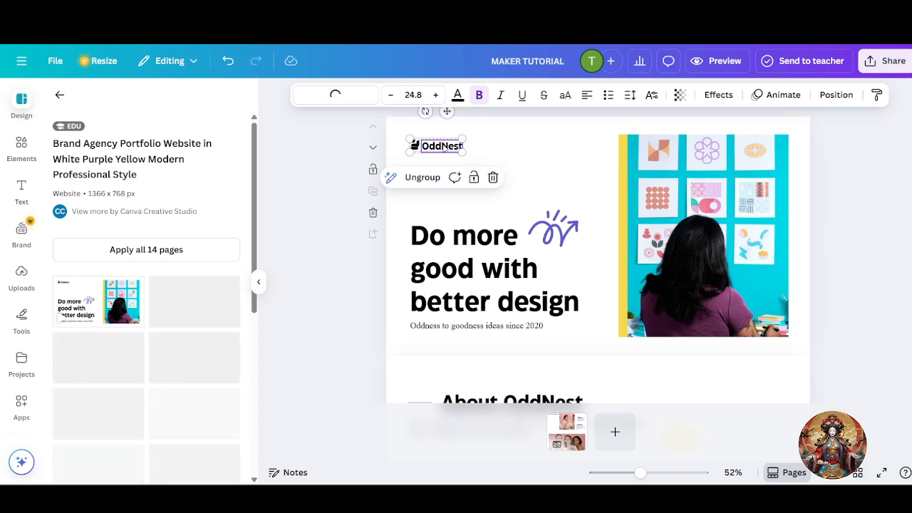
pyautogui.click(668, 274)
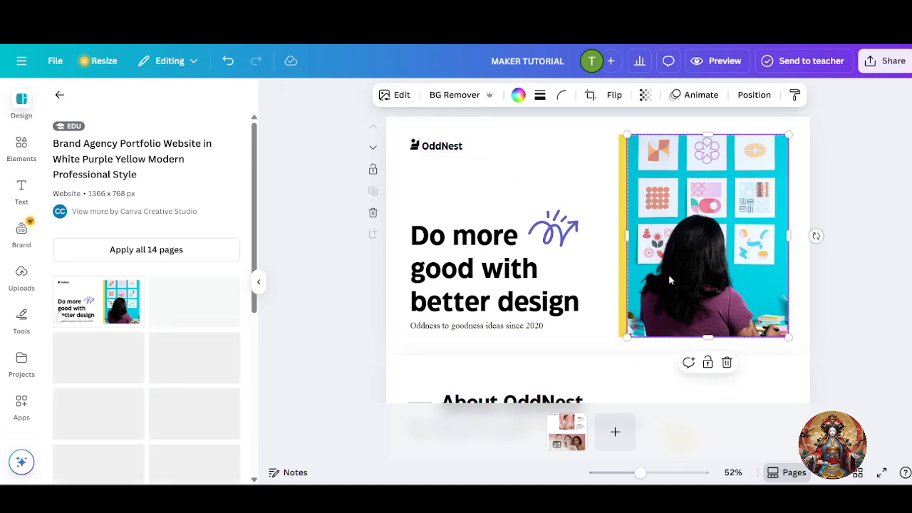
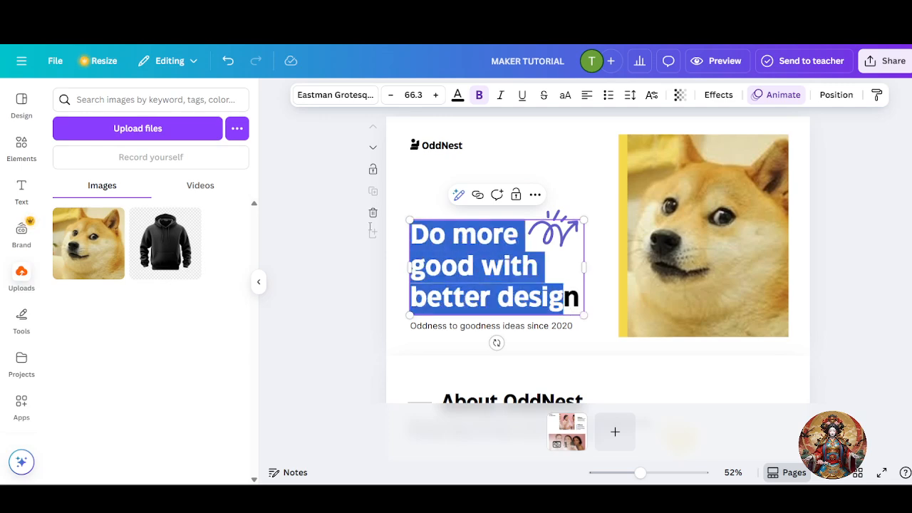
# - Open a new browser tab and go to ChatGPT from the 'cha' address suggestion
pyautogui.hotkey('ctrl', 't')
pyautogui.write('cha')
pyautogui.press('Return')
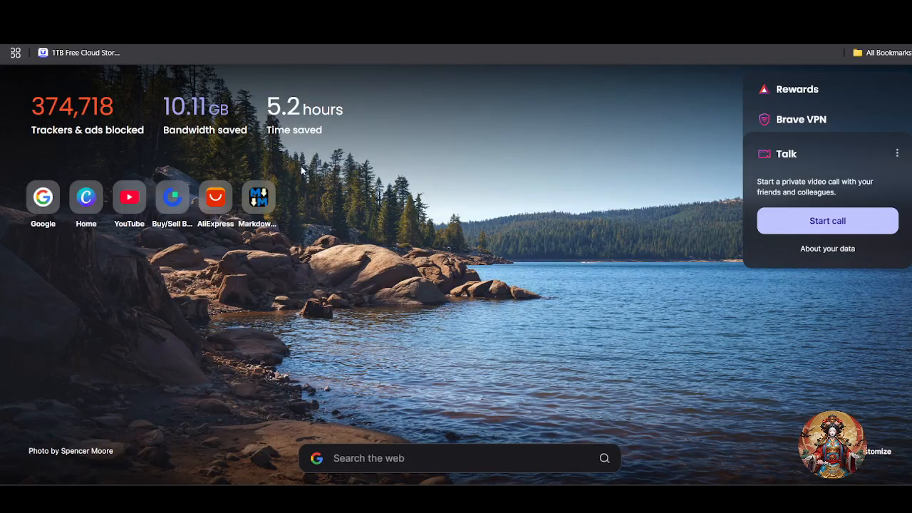
# - In ChatGPT, send the prompt 'Create tag line for my video editing services'
pyautogui.hotkey('ctrl', 'shift', 'Tab')
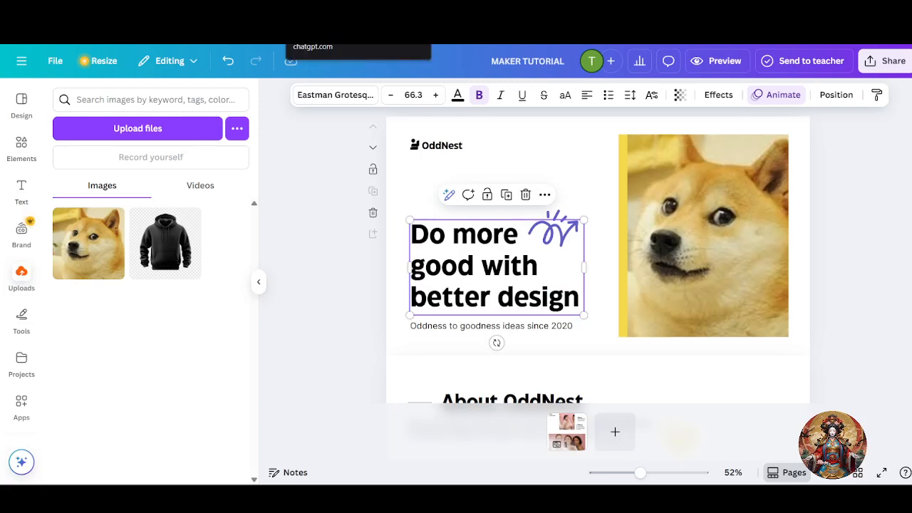
pyautogui.hotkey('ctrl', 'Tab')
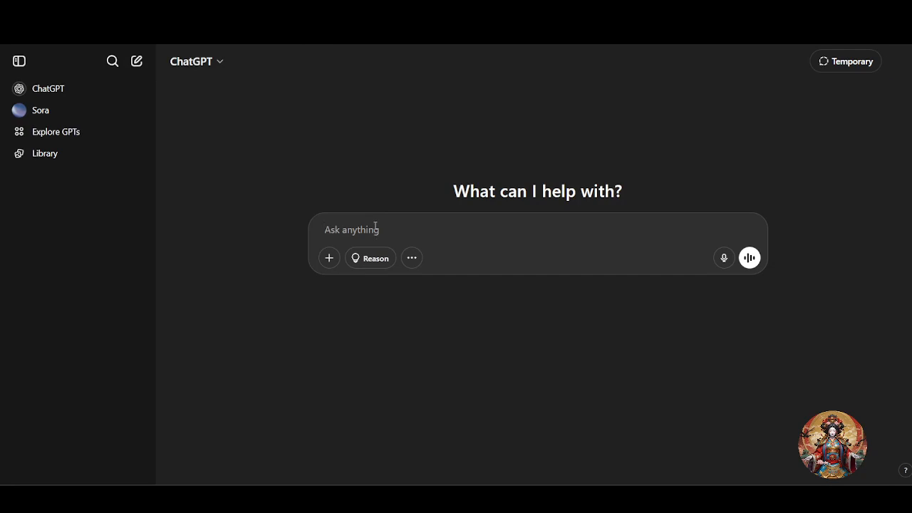
pyautogui.click(376, 226)
pyautogui.write('Create')
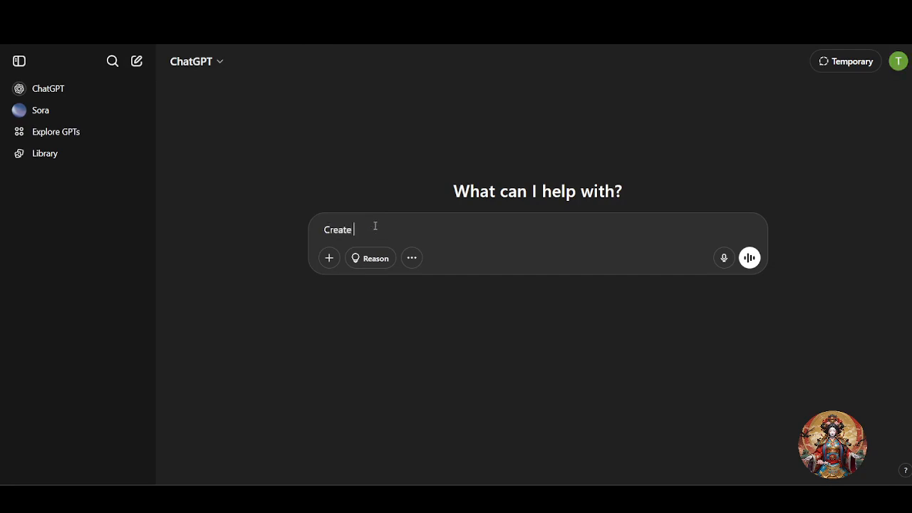
pyautogui.write(' tag line for my video editing services')
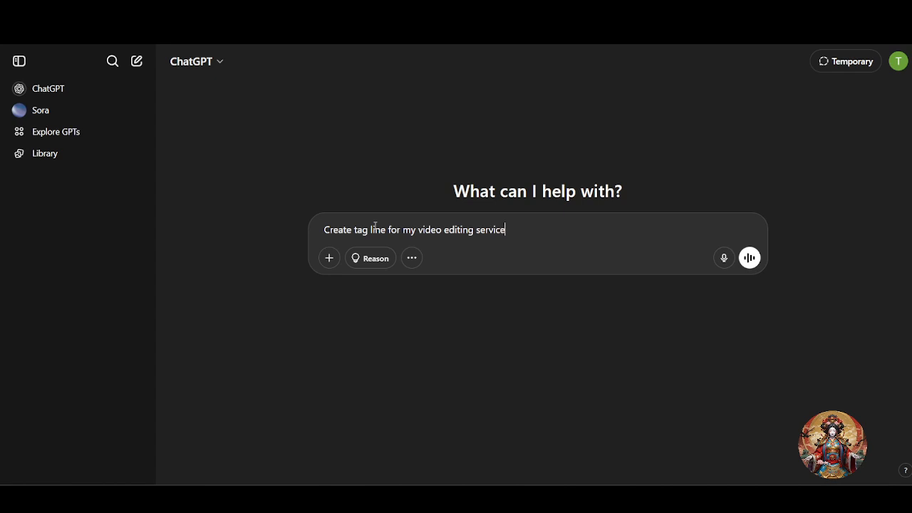
pyautogui.hotkey('shift', 'Return')
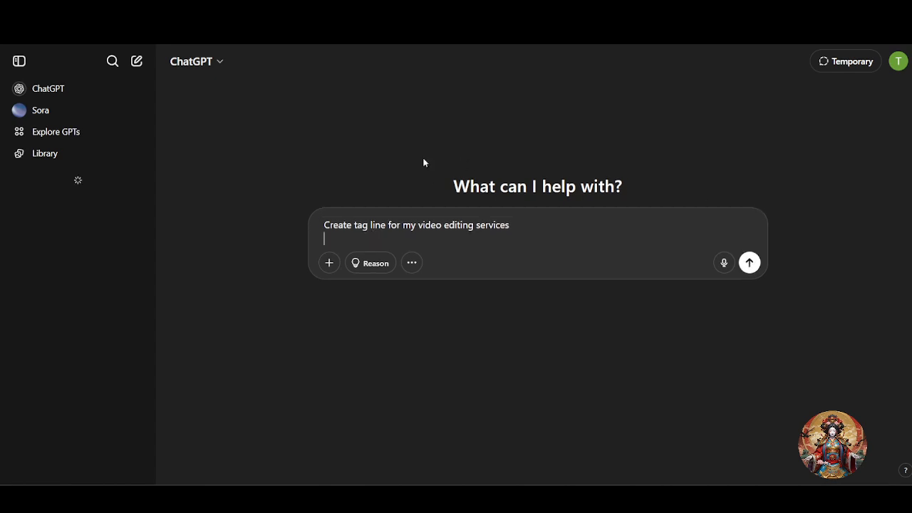
pyautogui.click(750, 264)
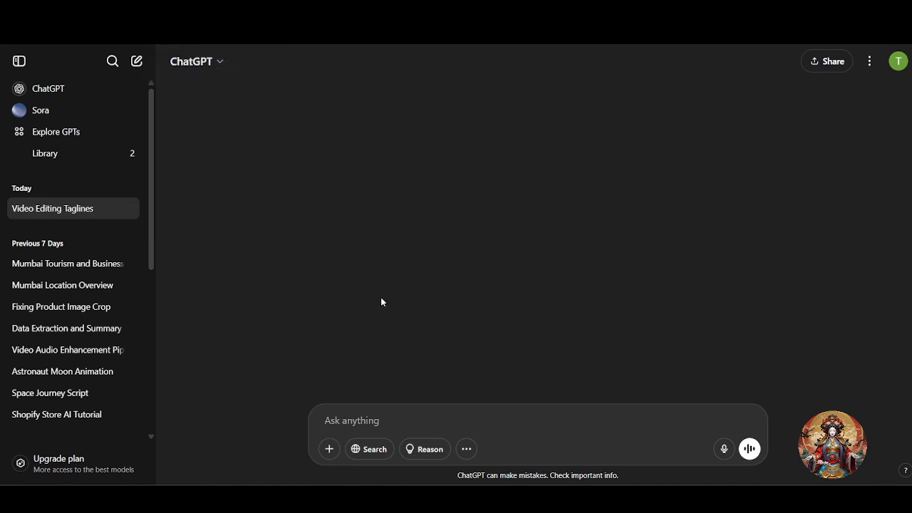
# - Select the tagline 'Your Story, Seamlessly Told.' in ChatGPT's reply
pyautogui.write('z')
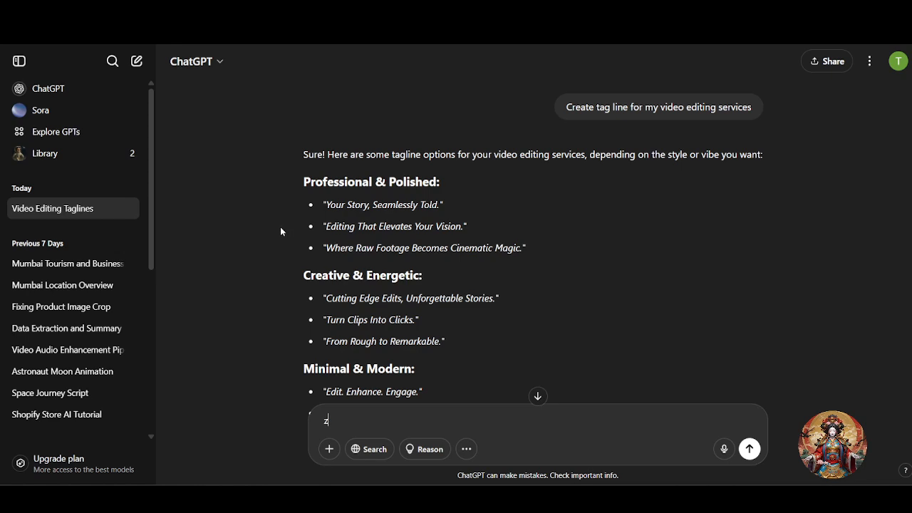
pyautogui.scroll(-3, 334, 213)
pyautogui.scroll(3, 331, 210)
pyautogui.moveTo(328, 203); pyautogui.dragTo(441, 211)
pyautogui.hotkey('ctrl', 'c')
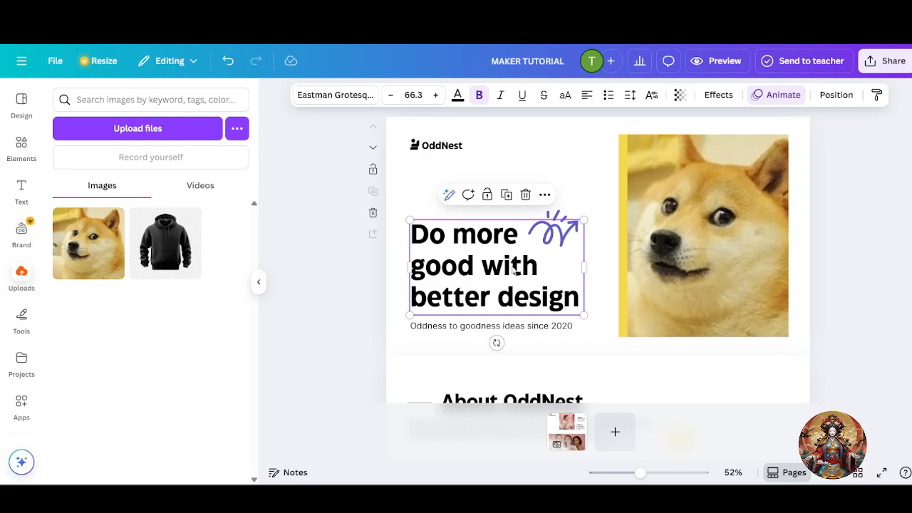
# - Replace the hero headline with 'Your Story, Seamlessly Told.', keeping it left-aligned
pyautogui.doubleClick(514, 270)
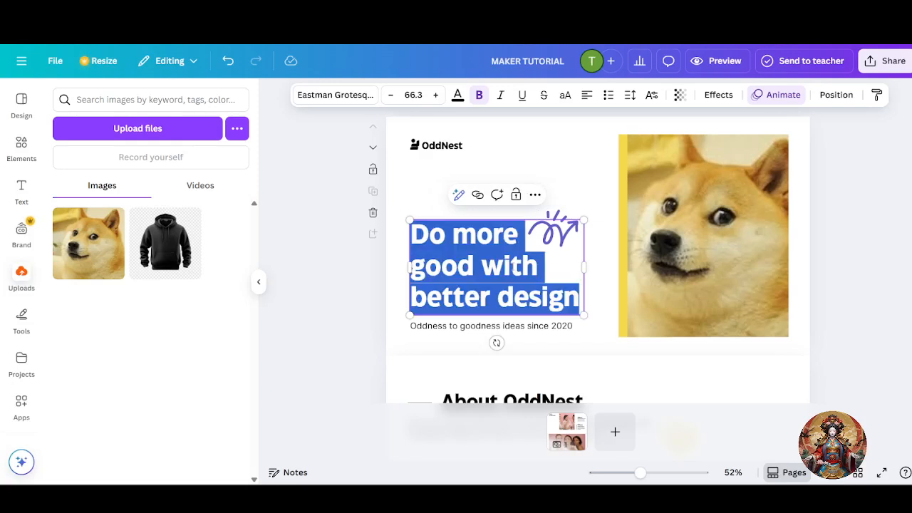
pyautogui.hotkey('ctrl', 'v')
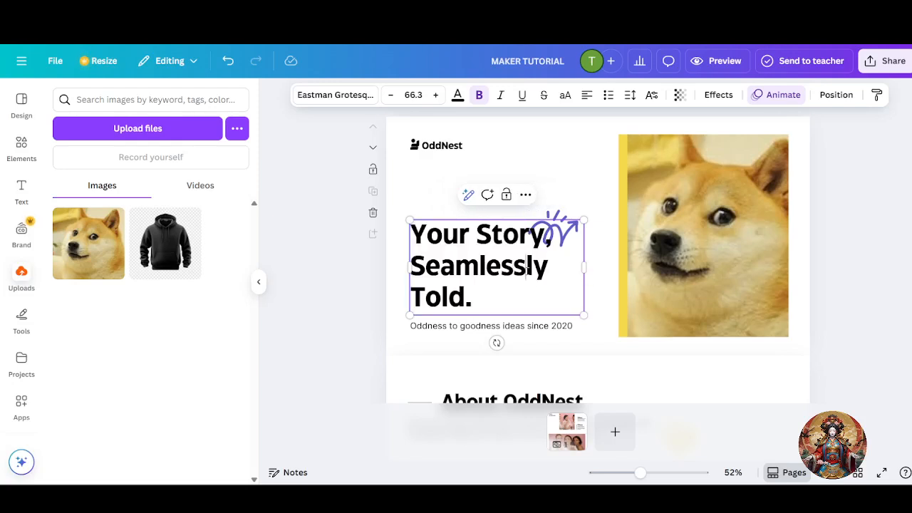
pyautogui.moveTo(474, 300); pyautogui.dragTo(410, 235)
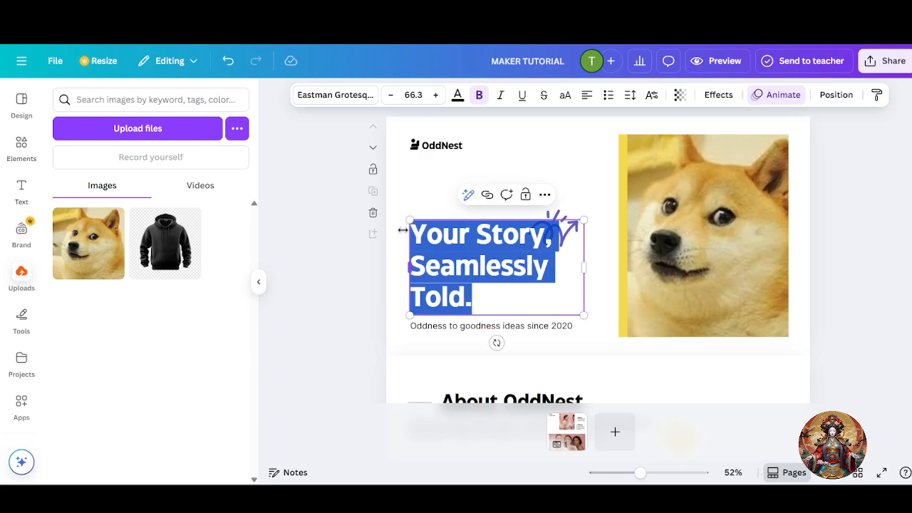
pyautogui.click(587, 97)
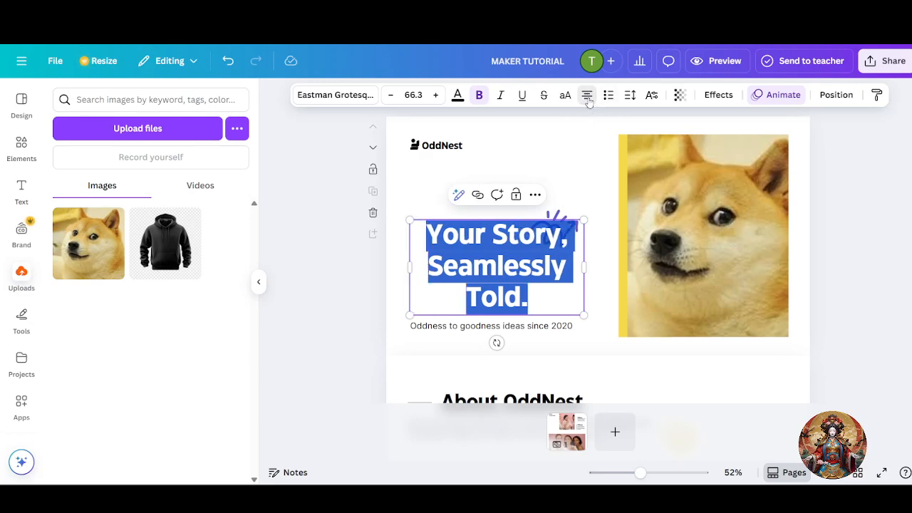
pyautogui.click(587, 97)
pyautogui.click(587, 96)
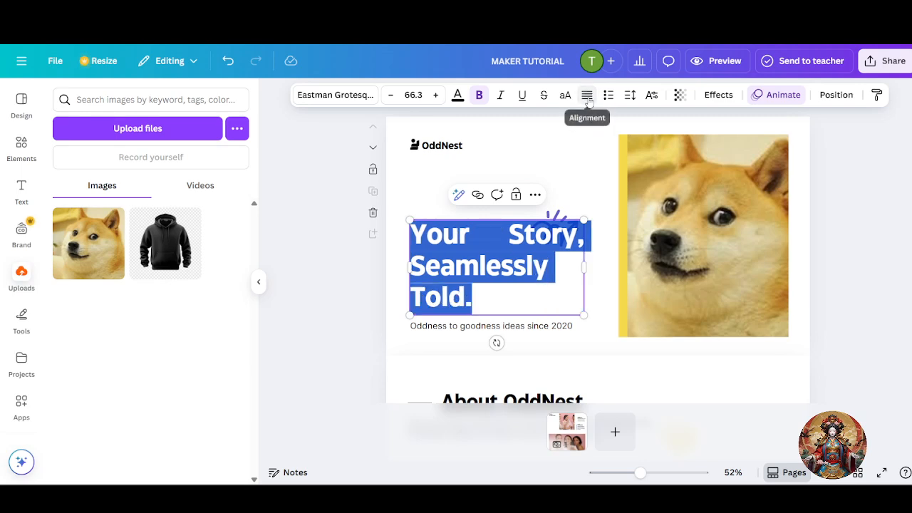
pyautogui.click(587, 95)
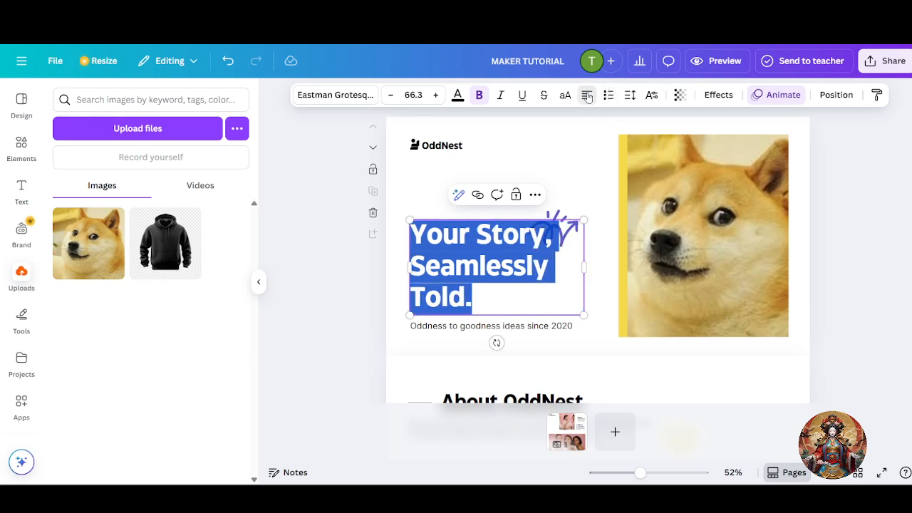
pyautogui.click(597, 220)
# - Change the OddNest logo text to 'Maker'
pyautogui.click(556, 221)
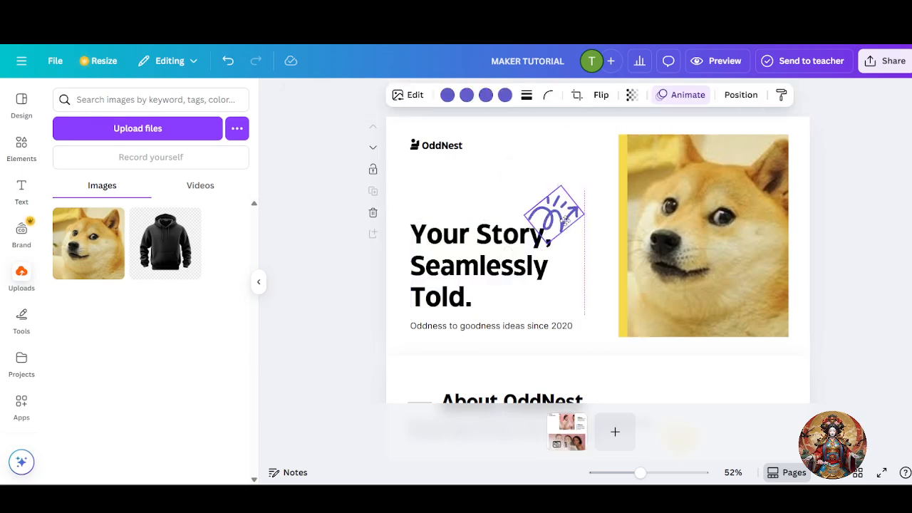
pyautogui.click(438, 148)
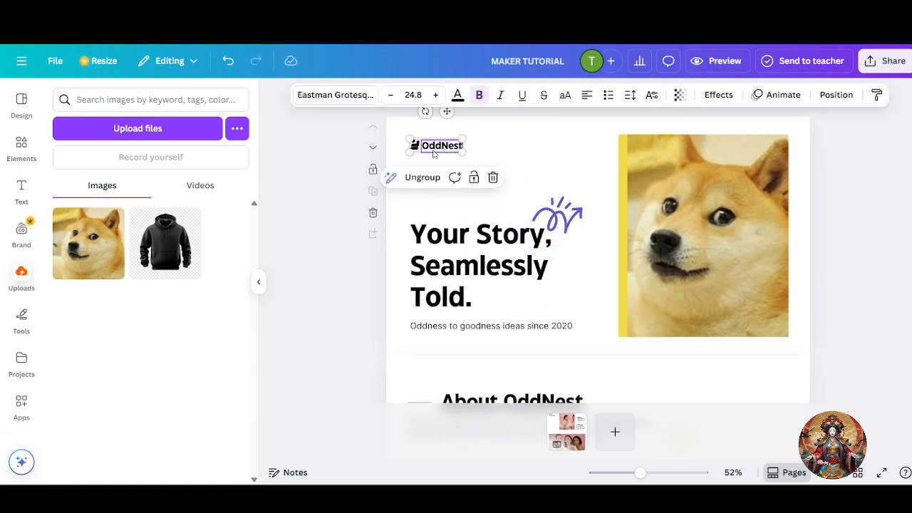
pyautogui.doubleClick(442, 146)
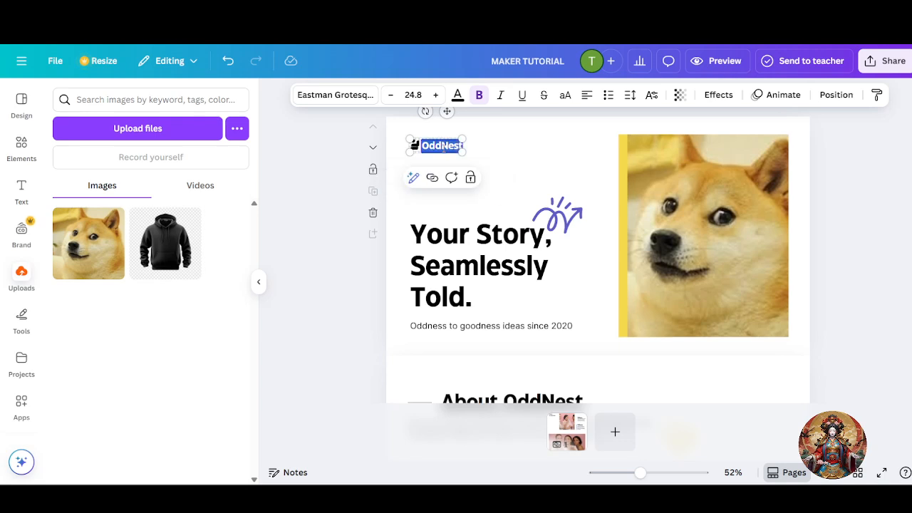
pyautogui.write('Maker')
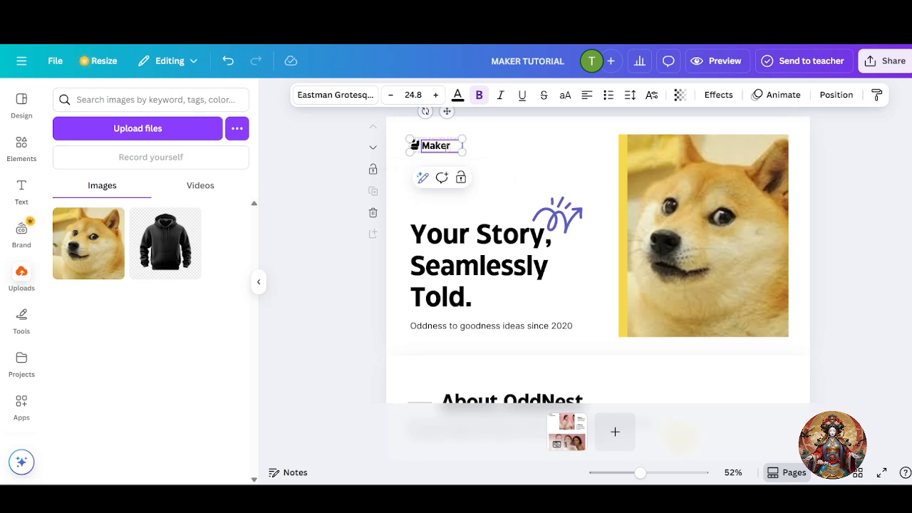
pyautogui.click(342, 201)
# - Try resizing the Maker logo, then undo the resize
pyautogui.click(419, 146)
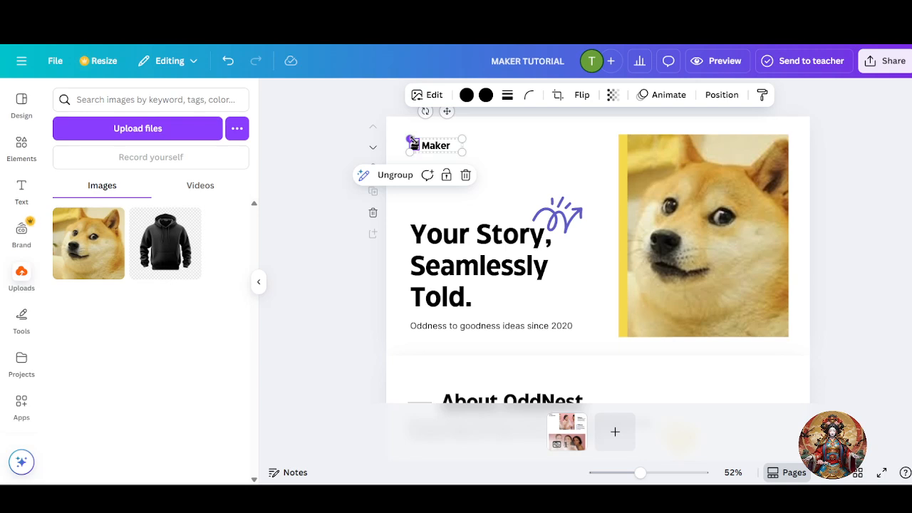
pyautogui.click(333, 150)
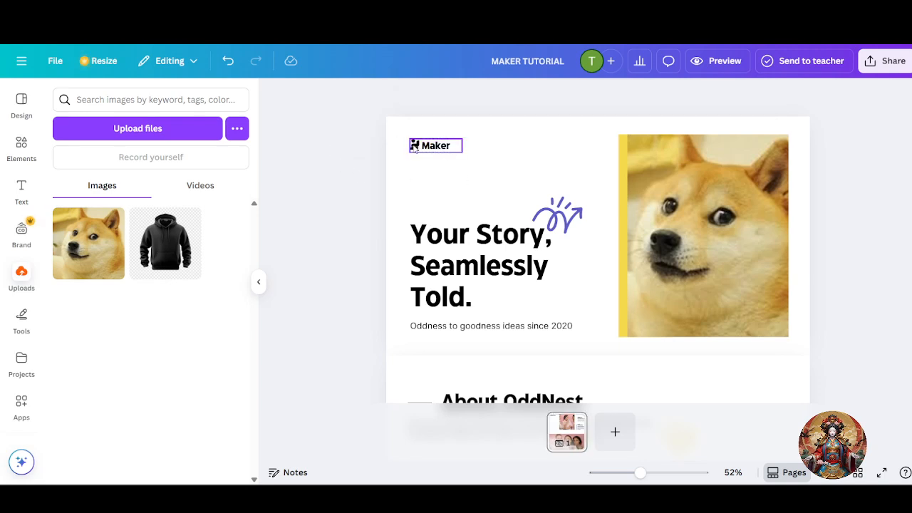
pyautogui.click(421, 147)
pyautogui.click(297, 227)
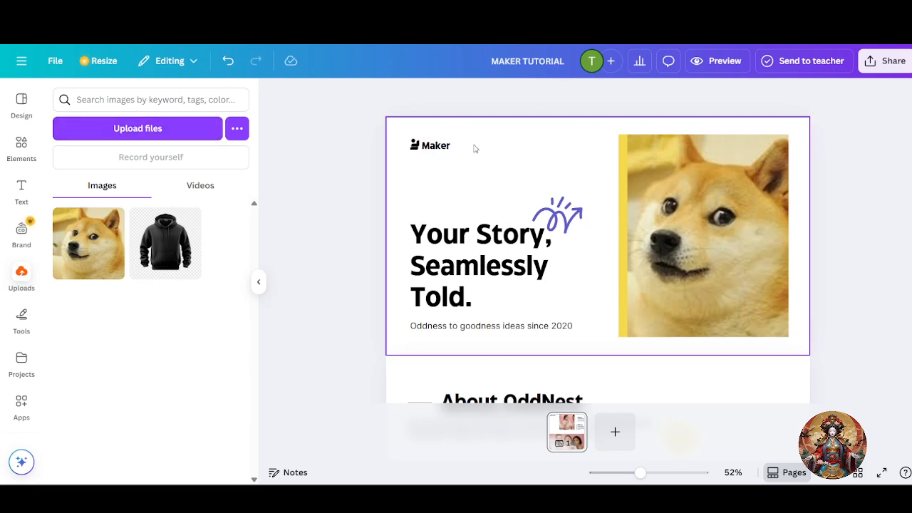
pyautogui.click(416, 149)
pyautogui.moveTo(408, 137); pyautogui.dragTo(401, 128)
pyautogui.hotkey('ctrl', 'z')
pyautogui.click(321, 182)
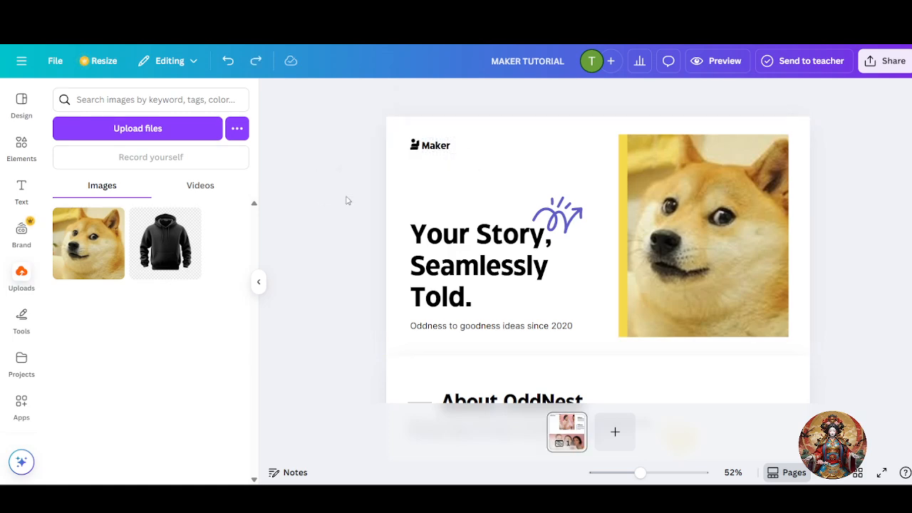
# - Return to ChatGPT and focus the prompt box for a new request
pyautogui.scroll(-2, 560, 194)
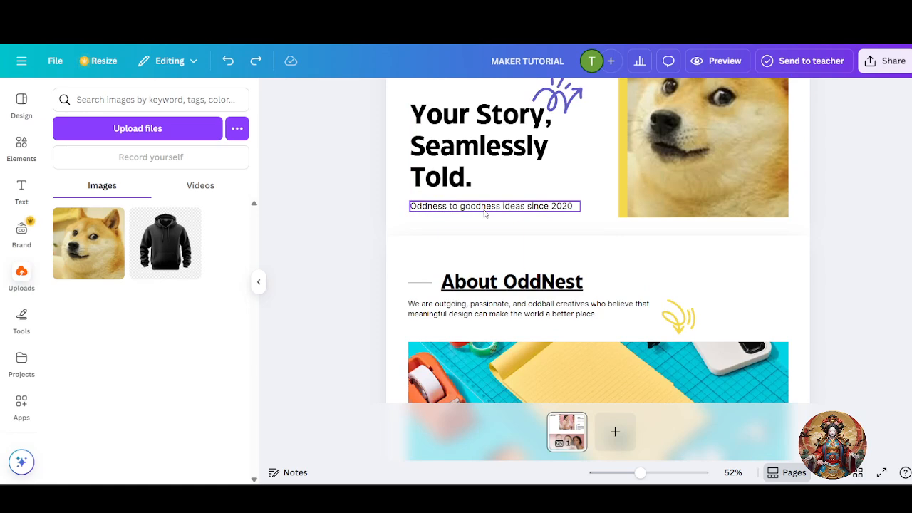
pyautogui.hotkey('ctrl', 'Tab')
pyautogui.click(453, 419)
# - Ask ChatGPT for a short intro for a documentary-style video editing service
pyautogui.press('BackSpace')
pyautogui.write('create ')
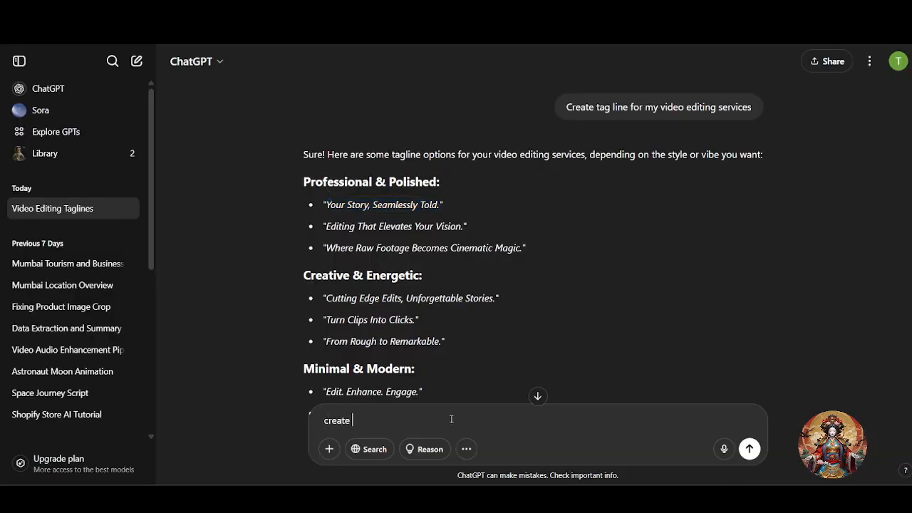
pyautogui.write('a short intro for my video edit')
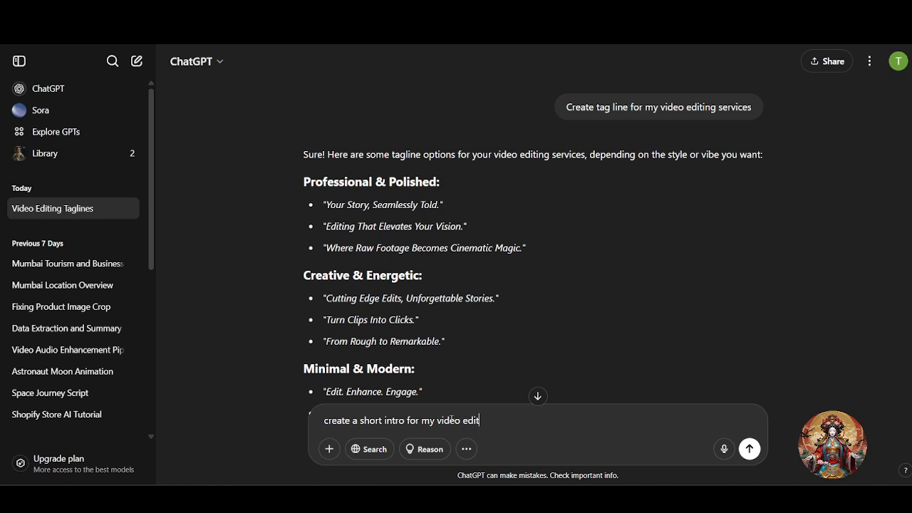
pyautogui.write('ing service , i make document')
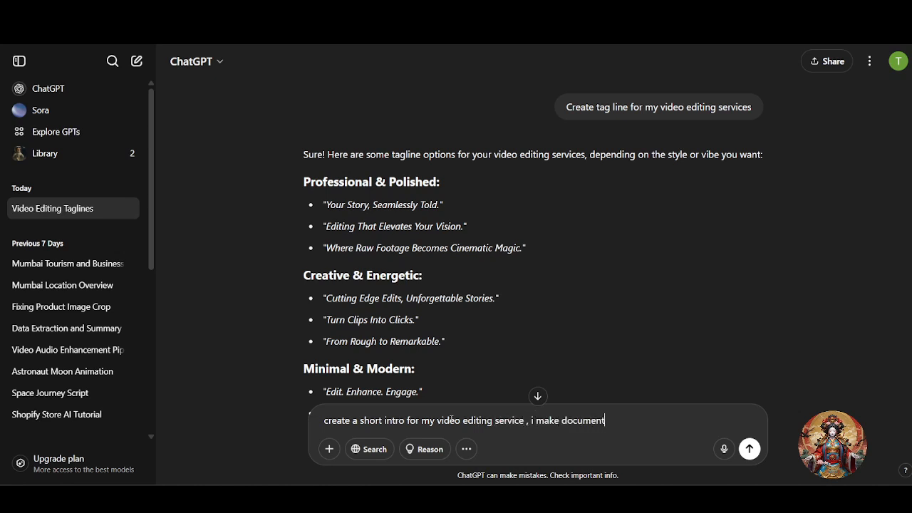
pyautogui.write('ry style video')
pyautogui.press('Return')
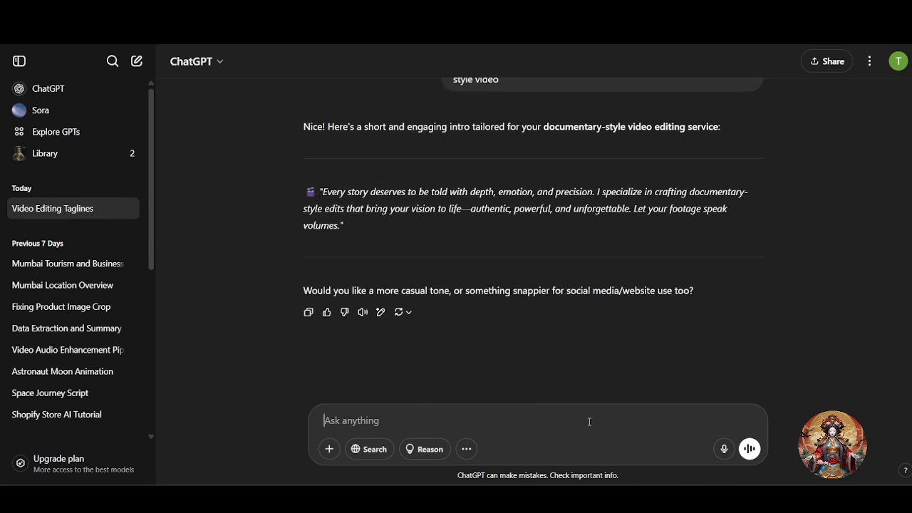
# - Request a one-line homepage version and select 'Crafting authentic, cinematic edits for real stories.'
pyautogui.write('for homagpage, it should be short like 1 line')
pyautogui.press('Return')
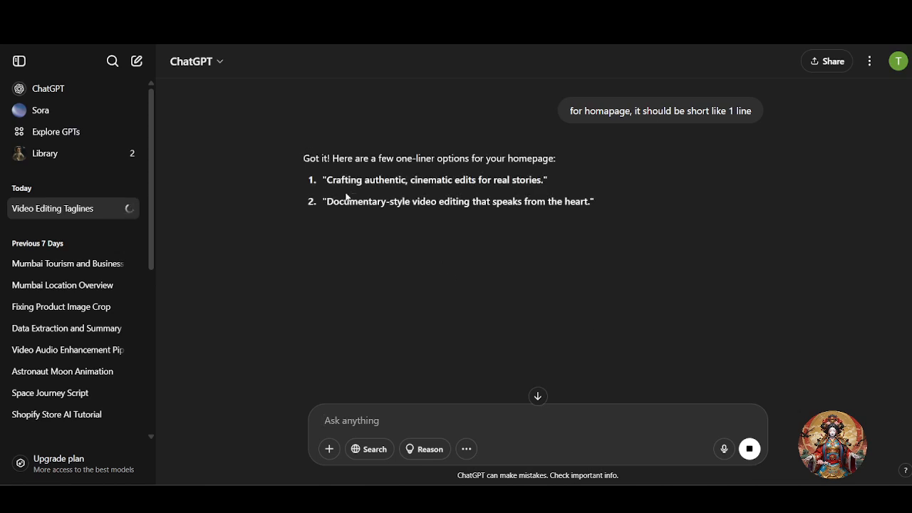
pyautogui.moveTo(328, 181); pyautogui.dragTo(546, 181)
pyautogui.hotkey('ctrl', 'c')
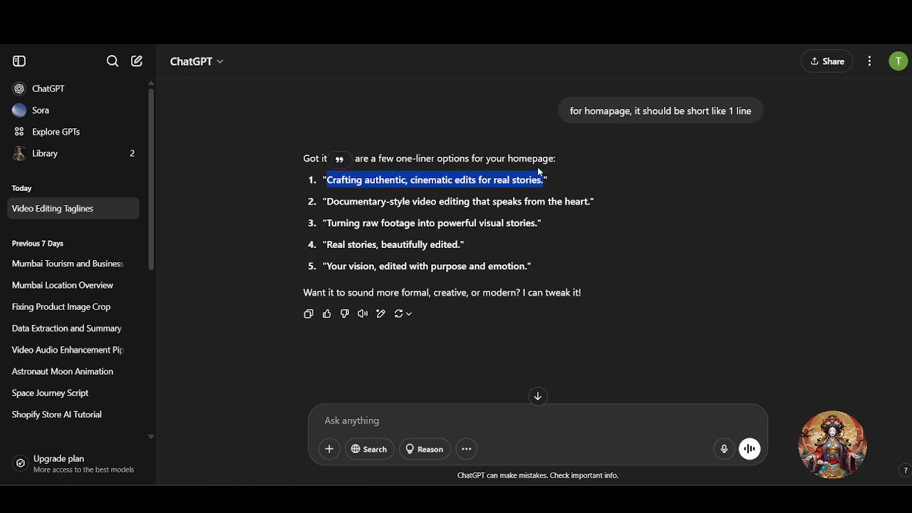
pyautogui.hotkey('ctrl', 'Tab')
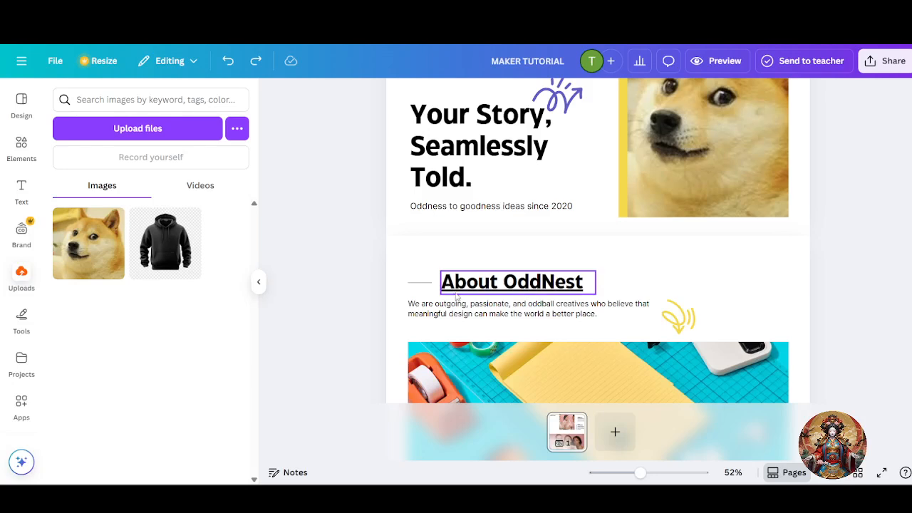
# - Paste 'Crafting authentic, cinematic edits for real stories.' over the hero subtitle
pyautogui.doubleClick(488, 207)
pyautogui.hotkey('ctrl', 'v')
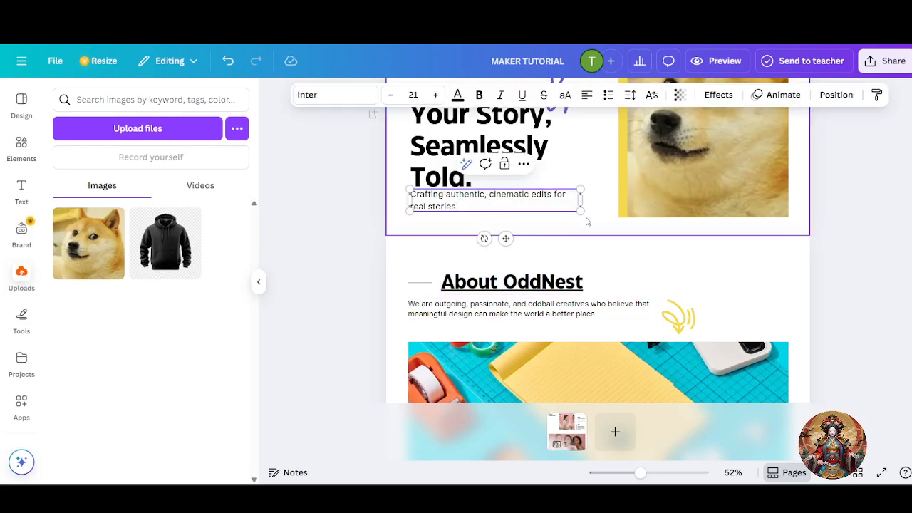
pyautogui.click(424, 255)
pyautogui.click(460, 199)
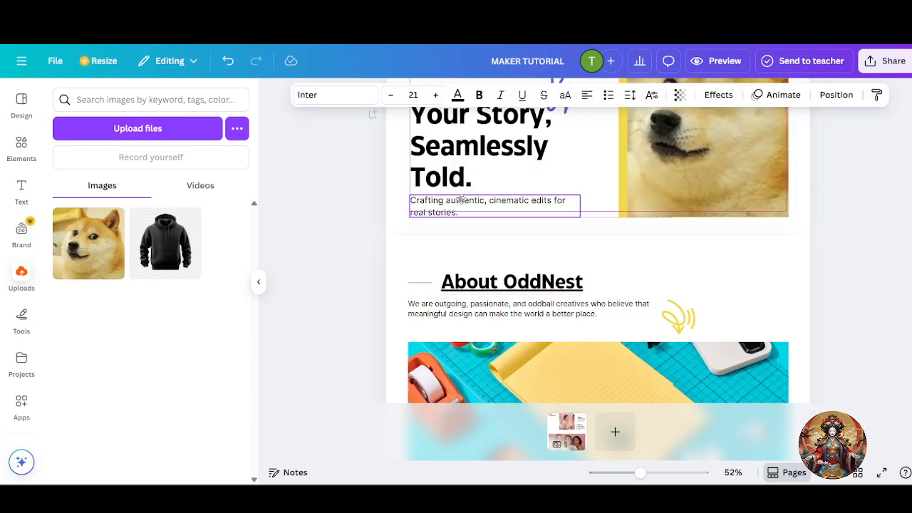
pyautogui.scroll(2, 612, 268)
pyautogui.scroll(-4, 613, 268)
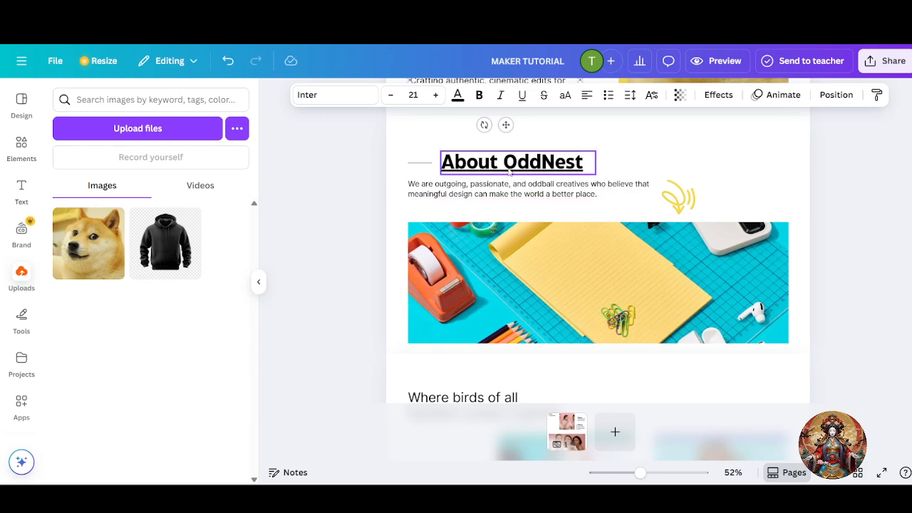
# - Start a ChatGPT prompt asking for an About Me for low-cost, high-quality documentary editing
pyautogui.doubleClick(543, 164)
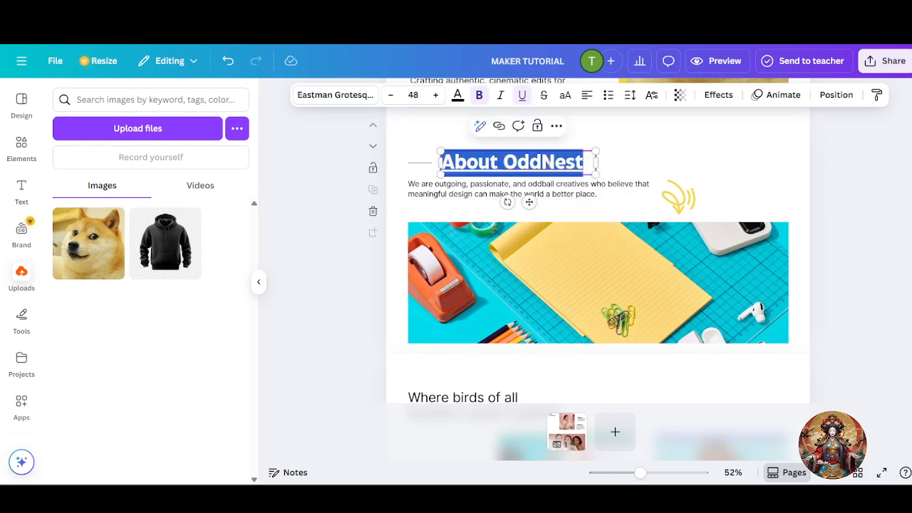
pyautogui.click(427, 12)
pyautogui.click(399, 421)
pyautogui.write('create abo')
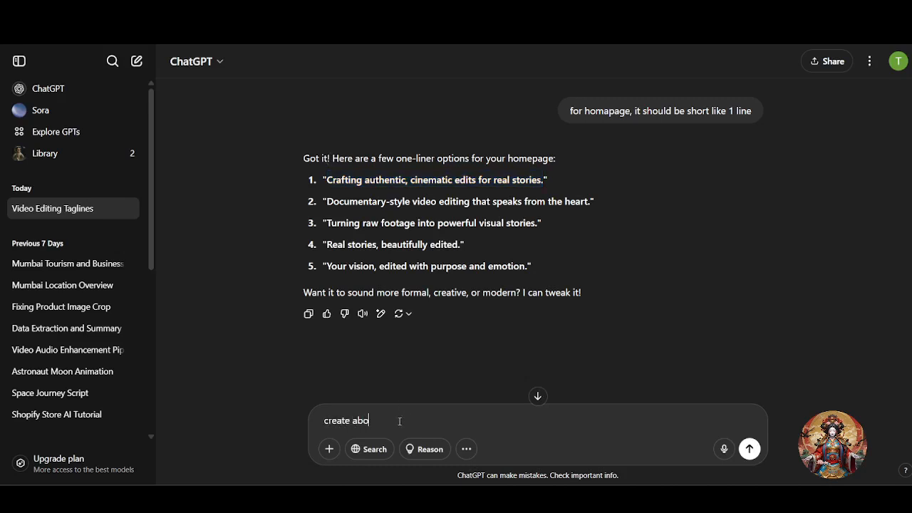
pyautogui.write('ut me, I provide video editing serv')
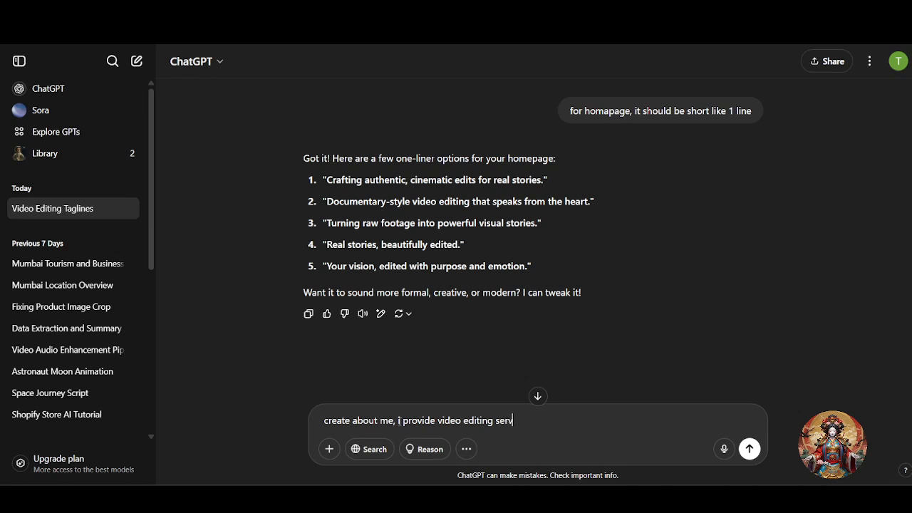
pyautogui.write('ices in low cost and high qu')
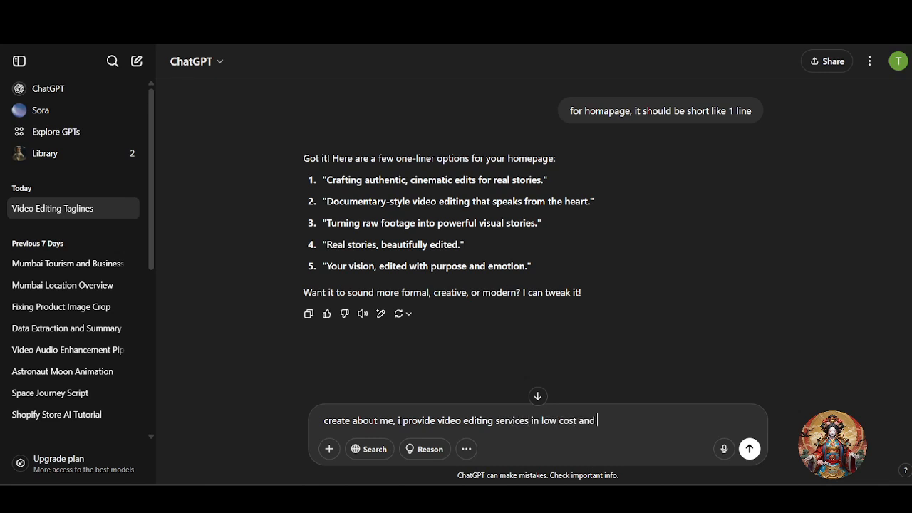
pyautogui.write('lity documentary')
# - Send the About Me prompt and select the generated paragraph for the website
pyautogui.press('Return')
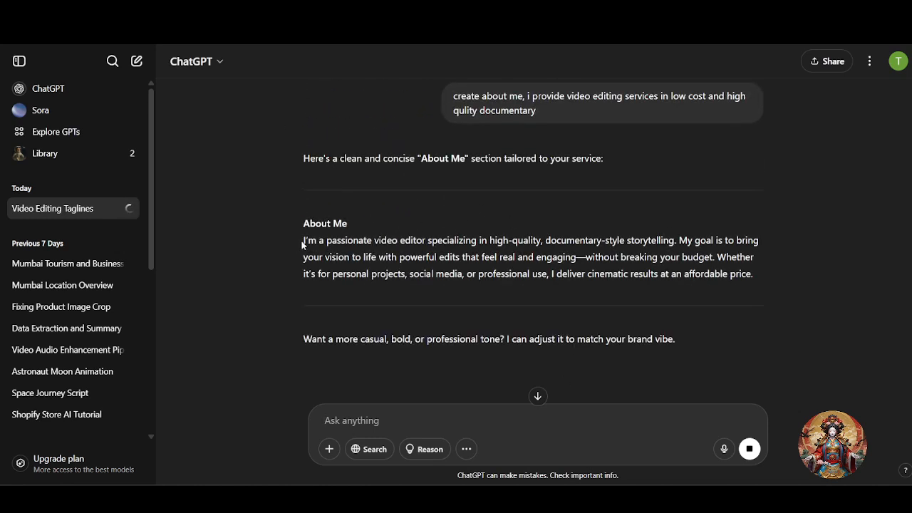
pyautogui.moveTo(305, 242); pyautogui.dragTo(762, 276)
pyautogui.hotkey('ctrl', 'c')
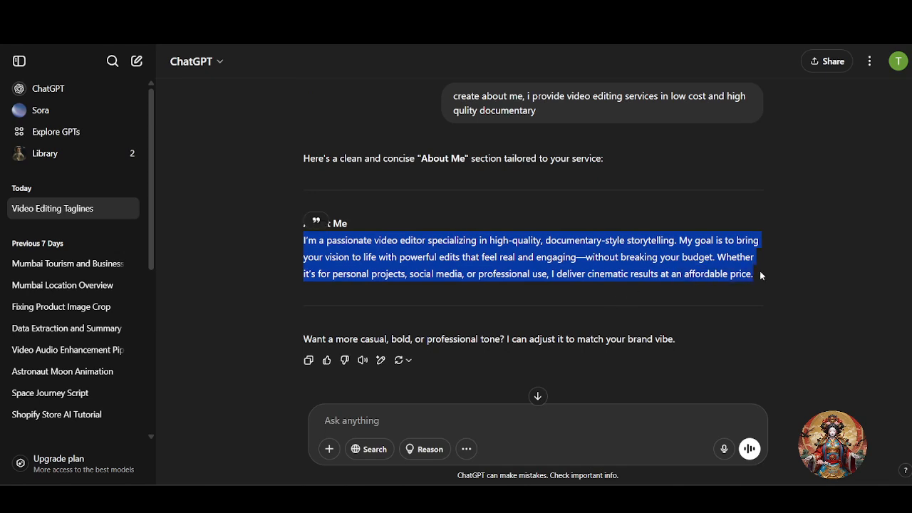
pyautogui.hotkey('ctrl', 'Tab')
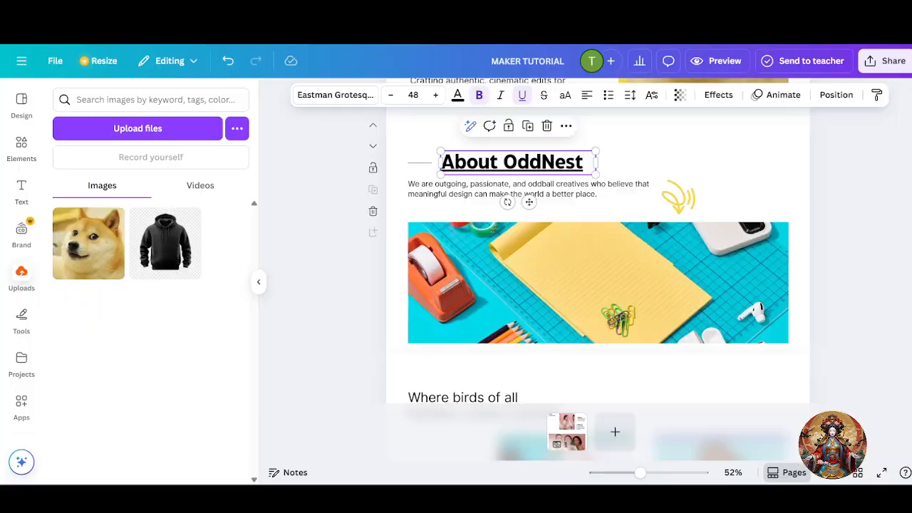
# - Paste the About Me paragraph over the description and widen it to four lines
pyautogui.doubleClick(540, 191)
pyautogui.hotkey('ctrl', 'v')
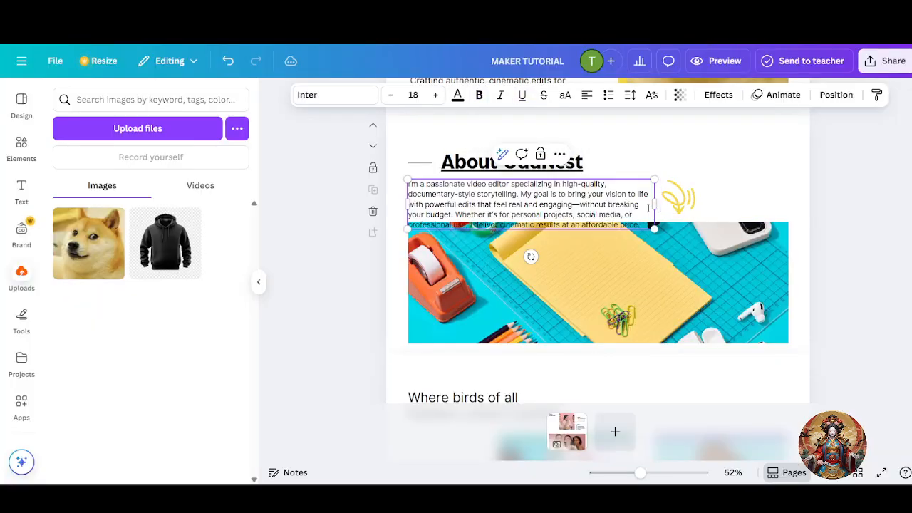
pyautogui.moveTo(654, 204); pyautogui.dragTo(752, 207)
pyautogui.click(733, 165)
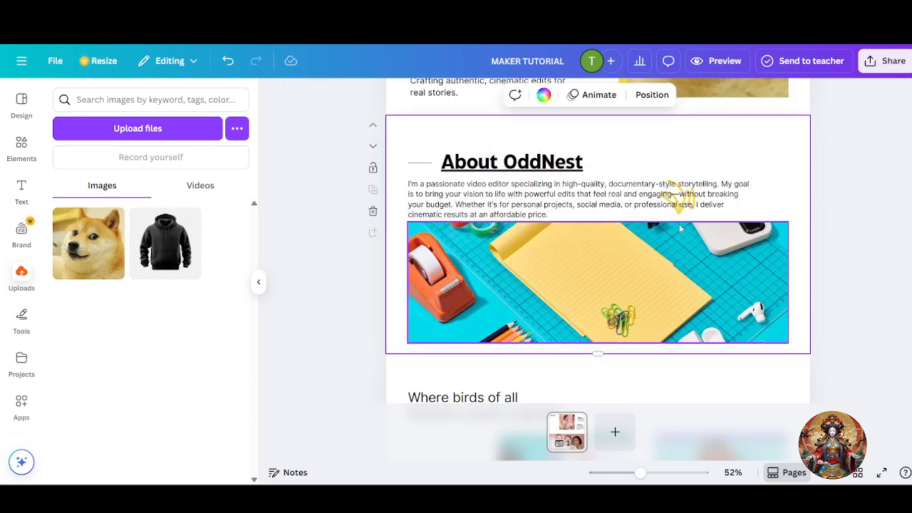
# - Align the description box under the heading and move the yellow sparkle up-right
pyautogui.click(690, 183)
pyautogui.moveTo(690, 182); pyautogui.dragTo(768, 157)
pyautogui.click(668, 194)
pyautogui.moveTo(612, 212); pyautogui.dragTo(655, 192)
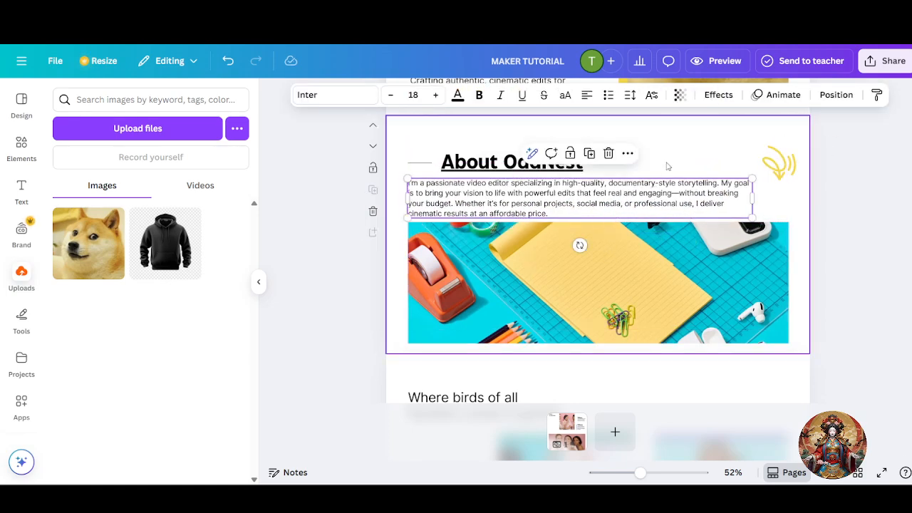
pyautogui.click(625, 275)
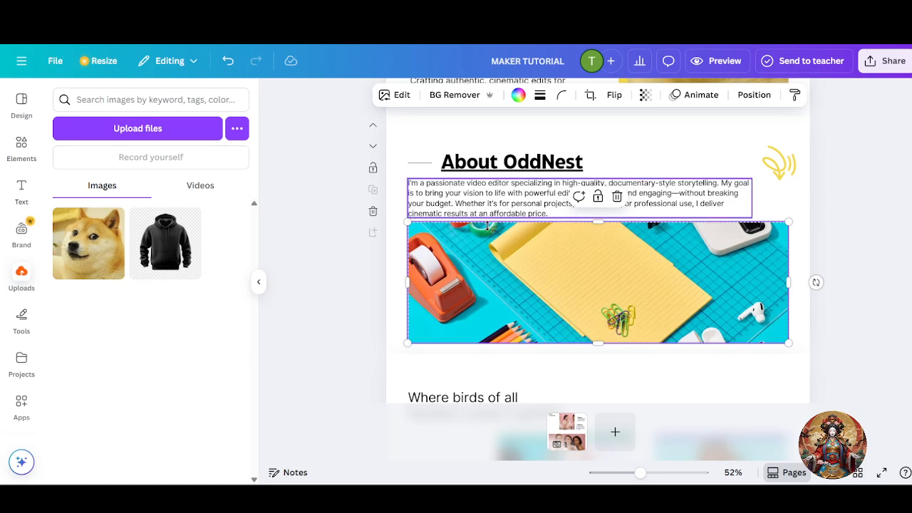
pyautogui.click(538, 205)
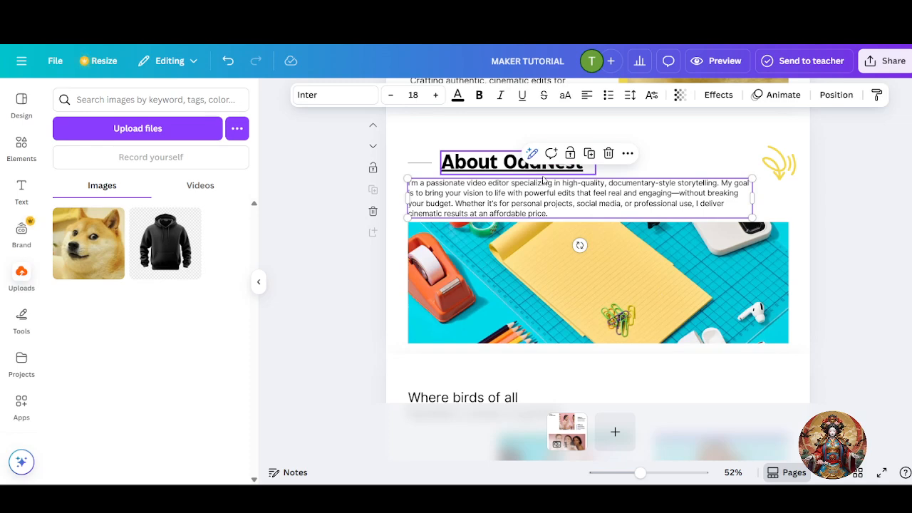
pyautogui.click(371, 240)
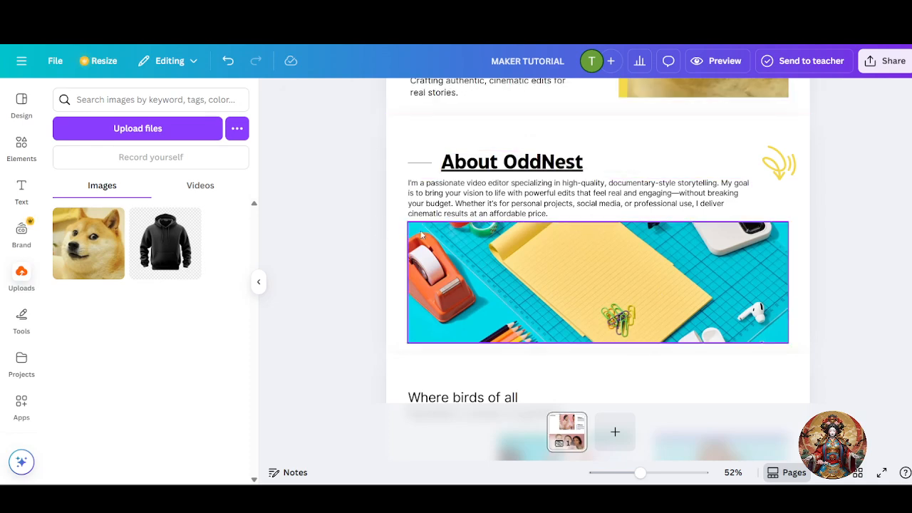
pyautogui.click(443, 255)
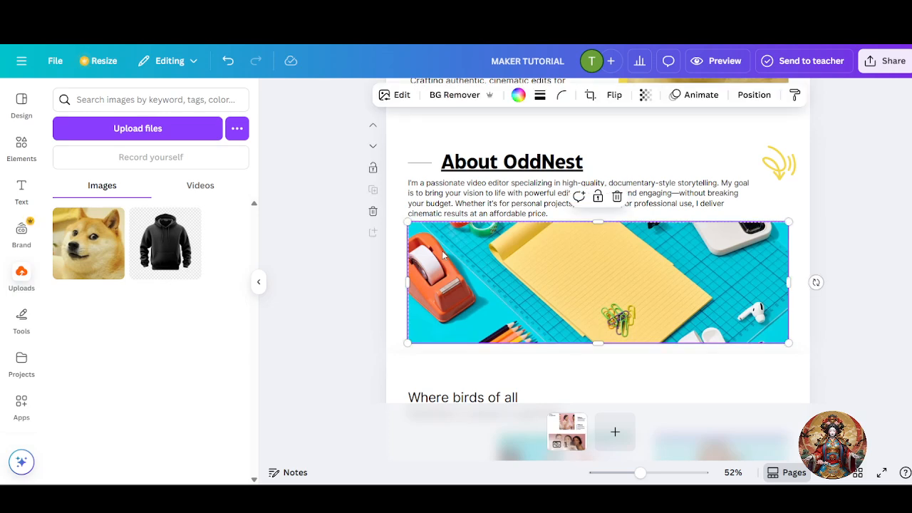
pyautogui.click(531, 208)
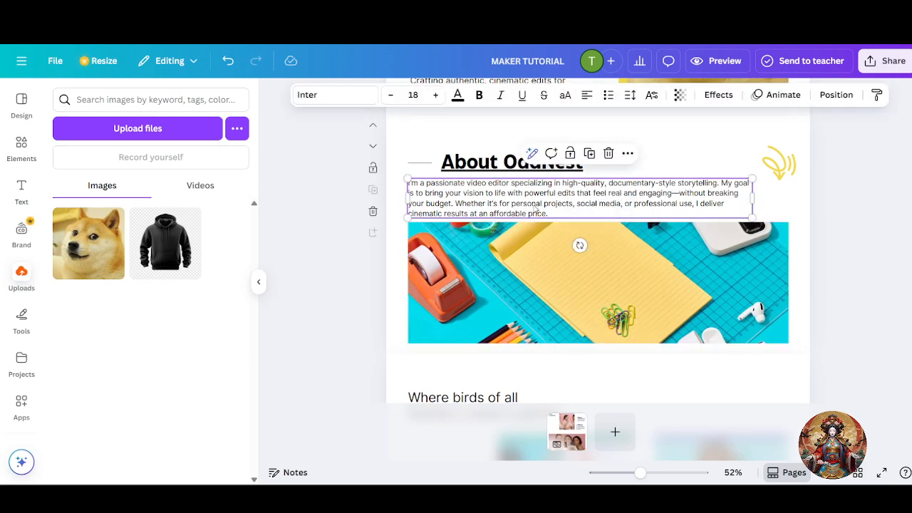
pyautogui.click(570, 199)
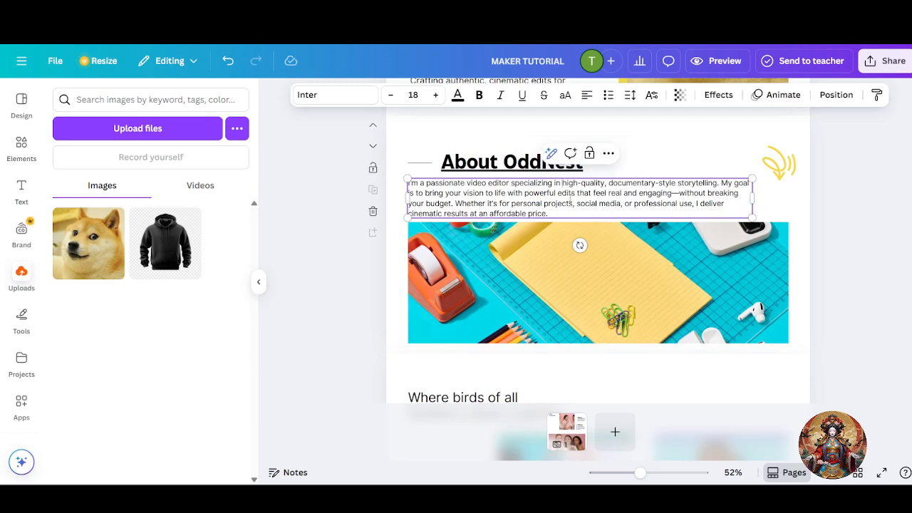
pyautogui.press('Escape')
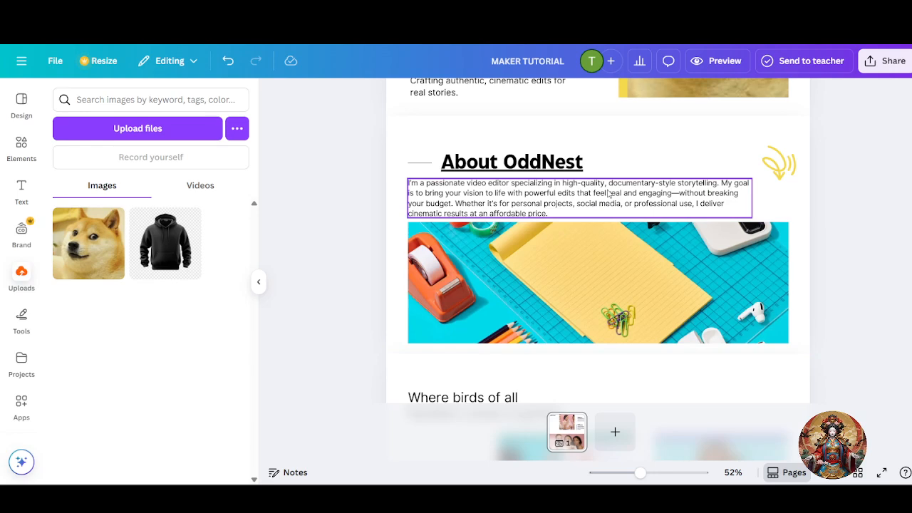
# - Rename the About OddNest heading to 'About maker'
pyautogui.click(556, 163)
pyautogui.click(556, 164)
pyautogui.click(505, 164)
pyautogui.moveTo(504, 164); pyautogui.dragTo(662, 171)
pyautogui.write('maker')
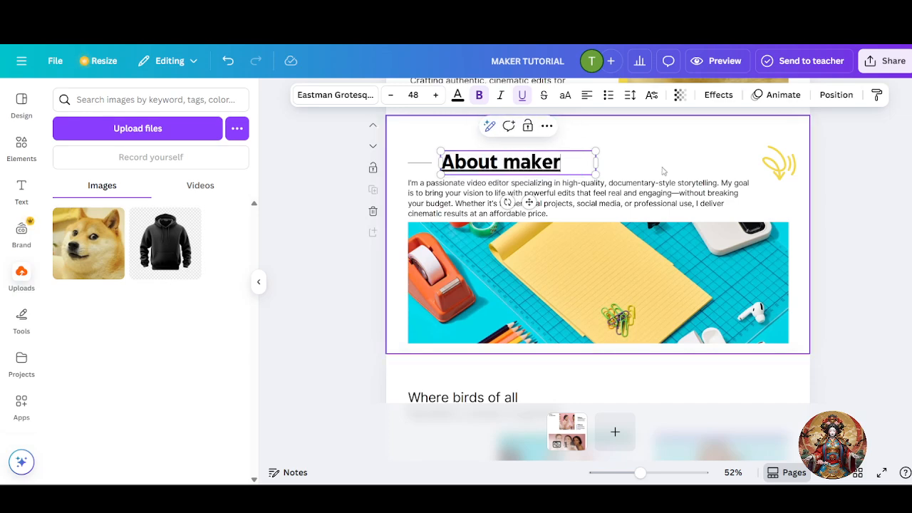
pyautogui.click(822, 240)
# - Delete the 'Where birds of all feathers create together' section
pyautogui.scroll(-4, 821, 239)
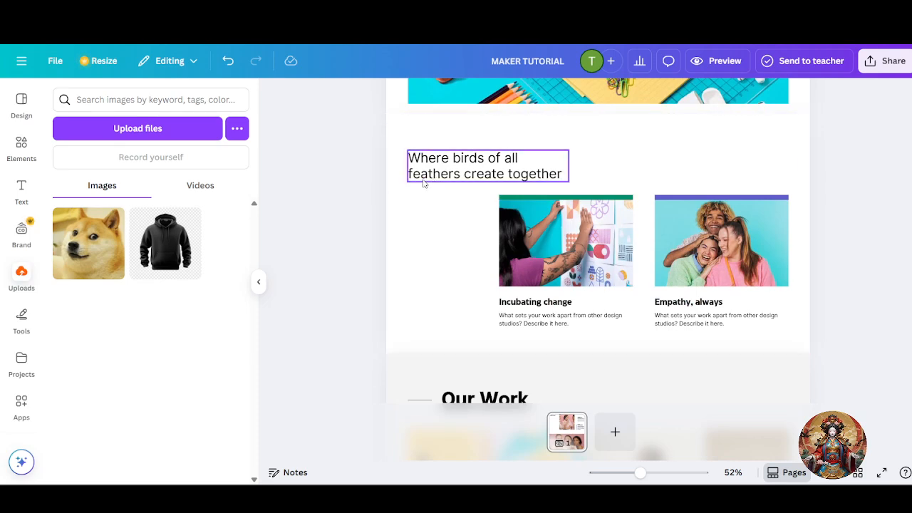
pyautogui.scroll(-1, 563, 180)
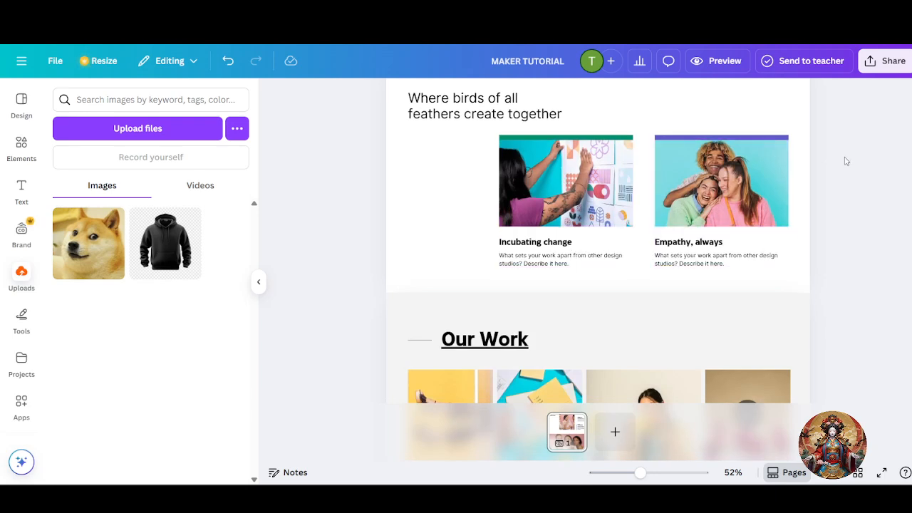
pyautogui.scroll(1, 828, 191)
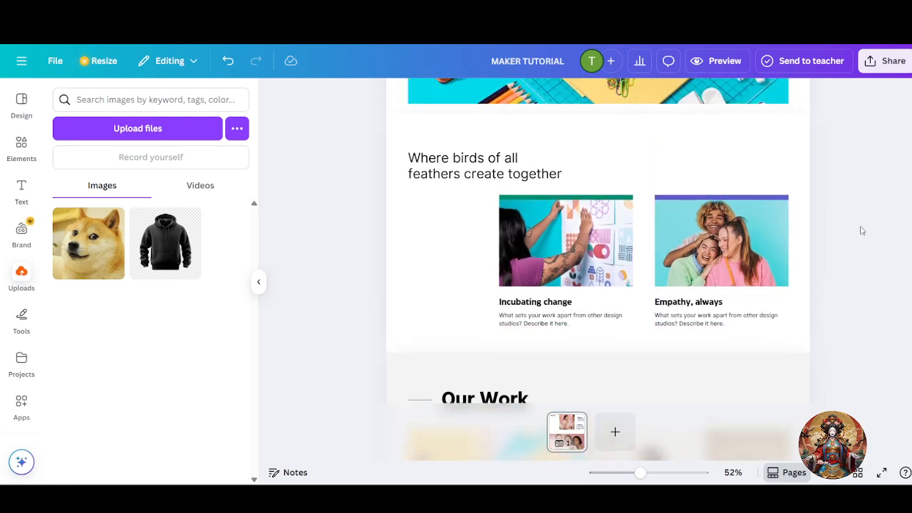
pyautogui.scroll(1, 874, 227)
pyautogui.click(641, 235)
pyautogui.scroll(4, 307, 281)
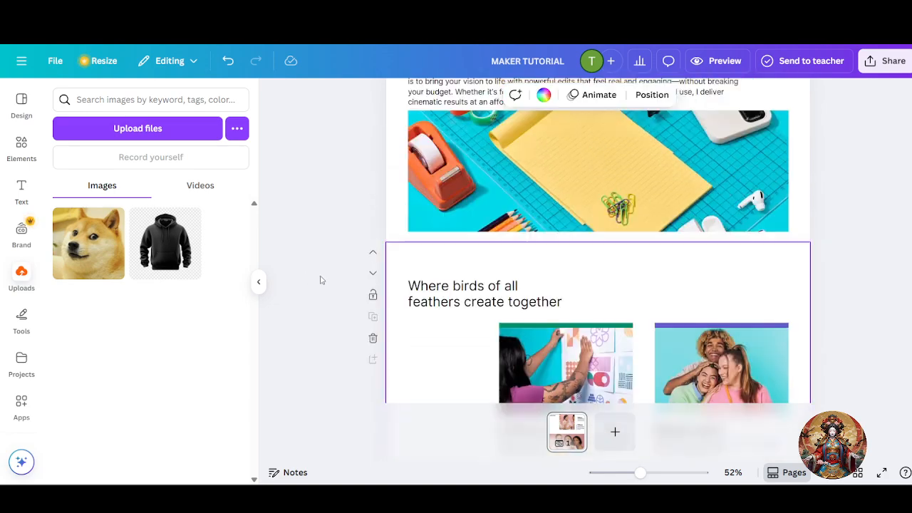
pyautogui.scroll(-6, 356, 261)
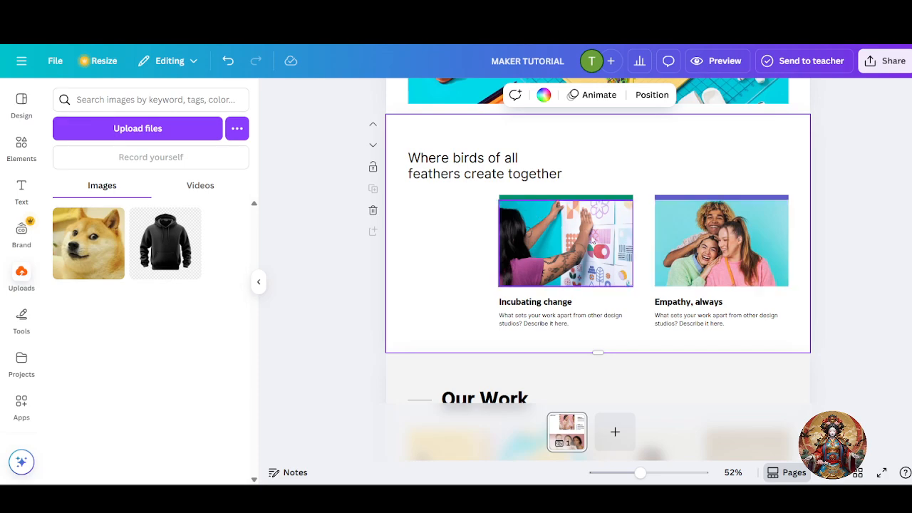
pyautogui.scroll(3, 666, 208)
pyautogui.scroll(-4, 666, 209)
pyautogui.scroll(2, 539, 209)
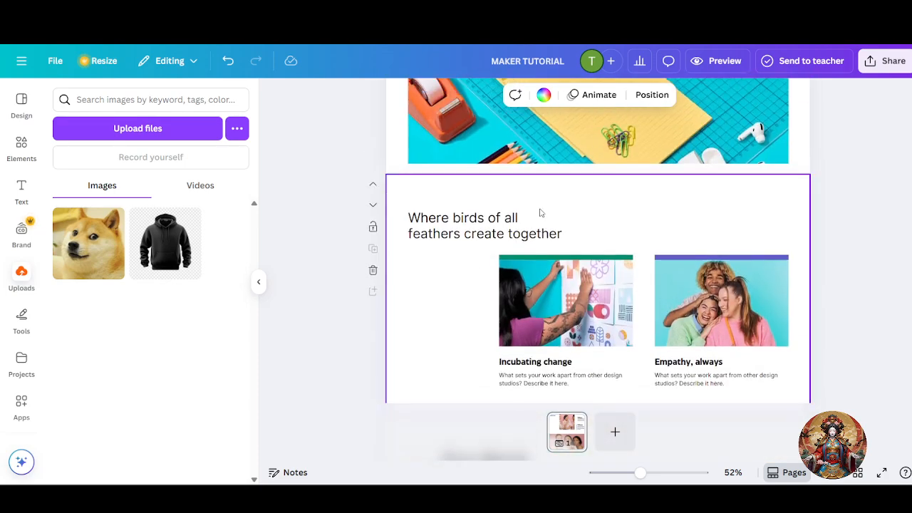
pyautogui.scroll(3, 520, 267)
pyautogui.scroll(-5, 524, 196)
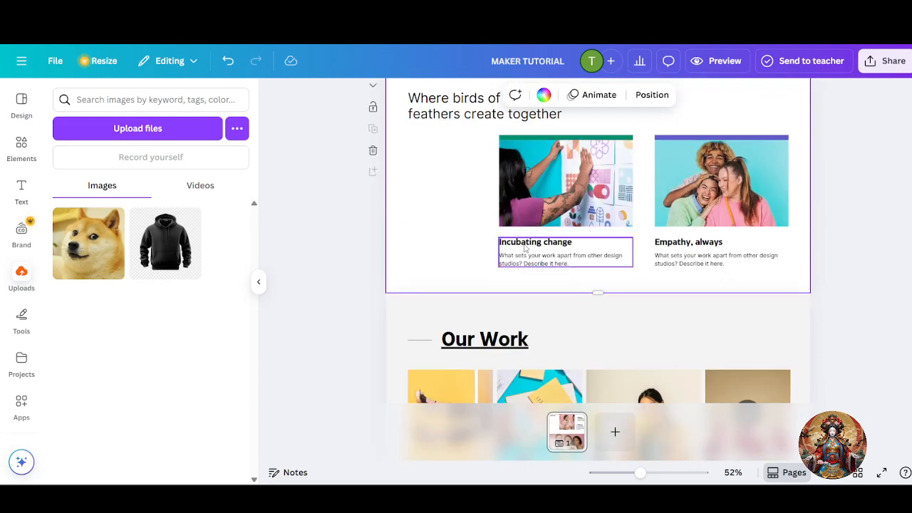
pyautogui.scroll(3, 527, 199)
pyautogui.scroll(3, 527, 200)
pyautogui.scroll(-4, 688, 155)
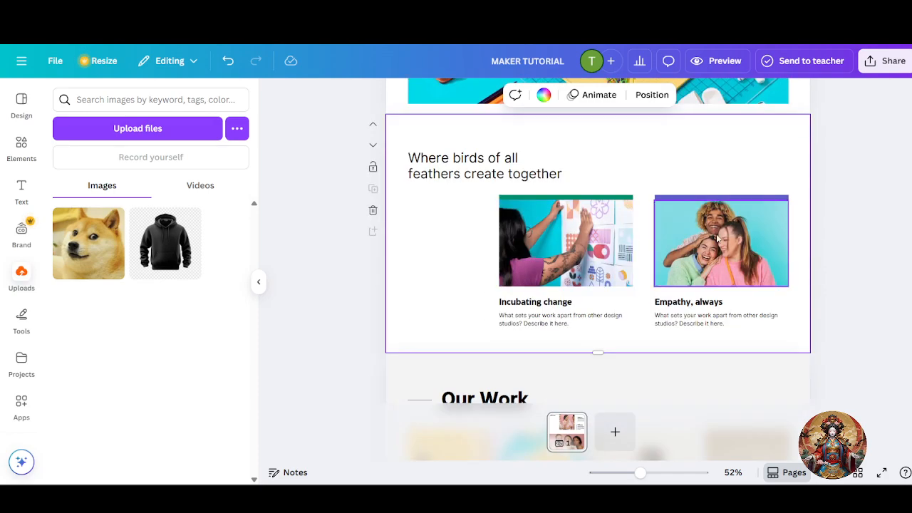
pyautogui.click(374, 211)
pyautogui.scroll(1, 546, 206)
pyautogui.scroll(-1, 547, 215)
pyautogui.click(542, 249)
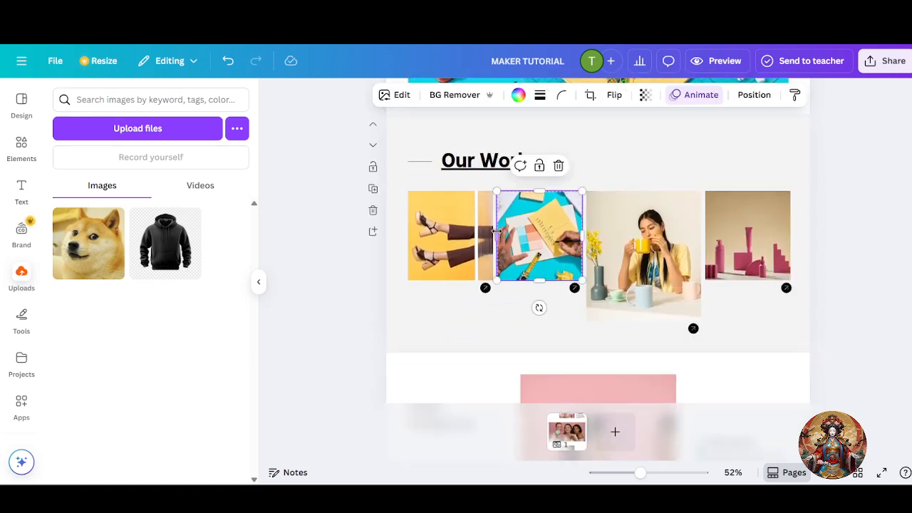
# - Search Canva apps for 'you tube' and open the YouTube app
pyautogui.click(454, 139)
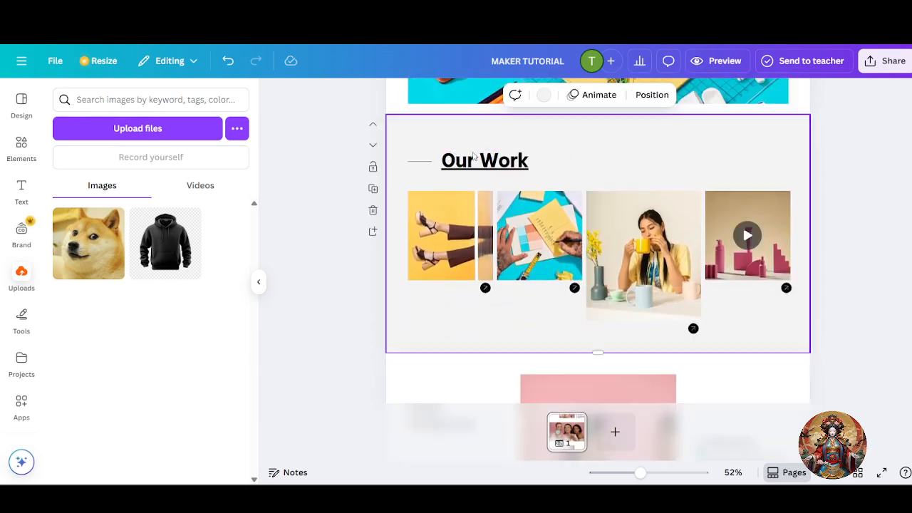
pyautogui.click(453, 260)
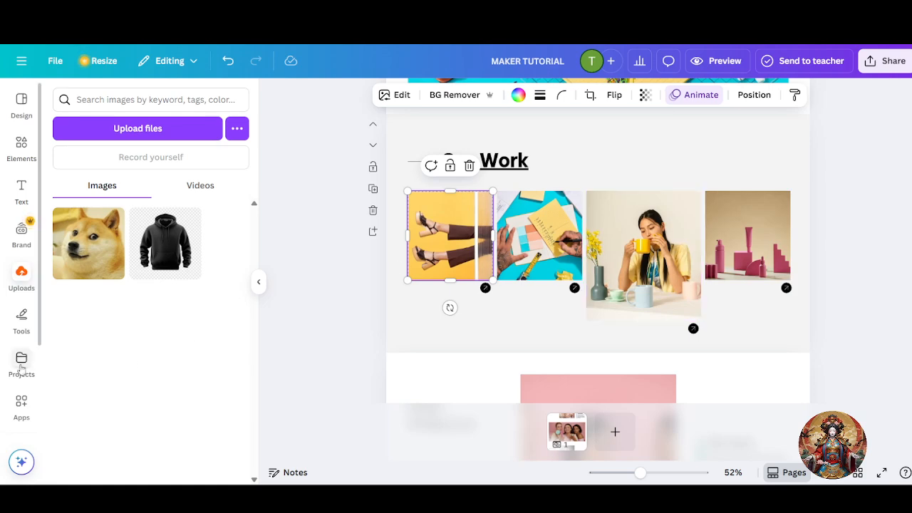
pyautogui.click(22, 407)
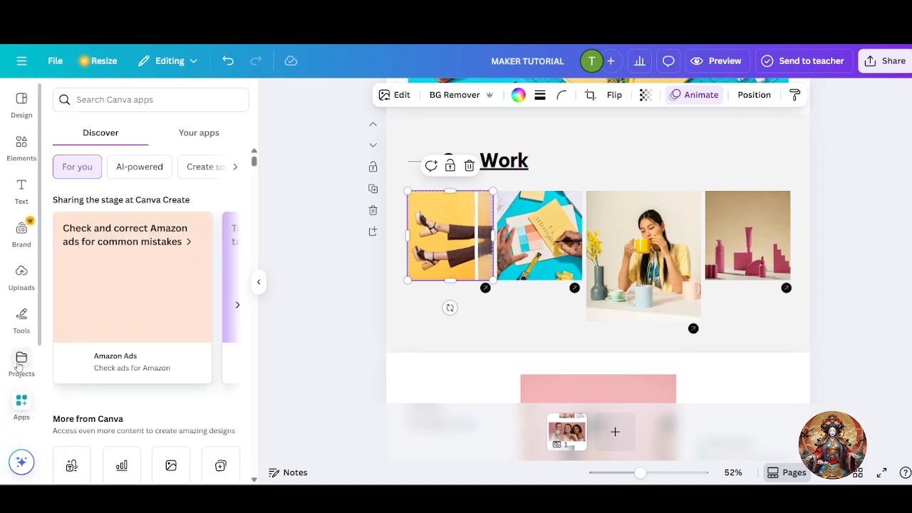
pyautogui.scroll(-2, 20, 370)
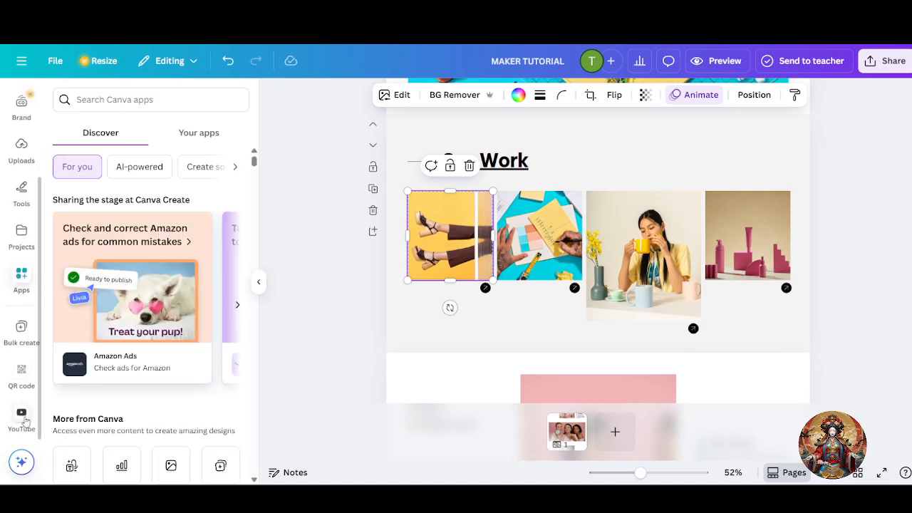
pyautogui.click(21, 280)
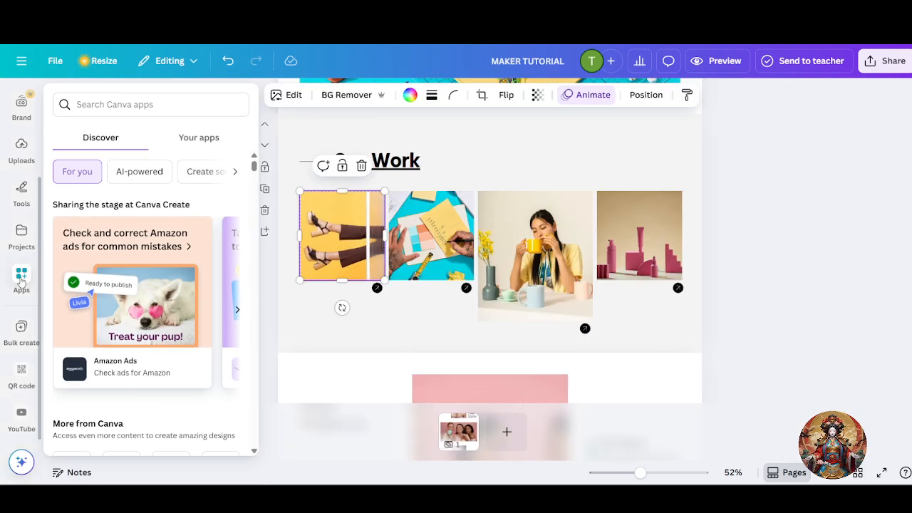
pyautogui.click(114, 106)
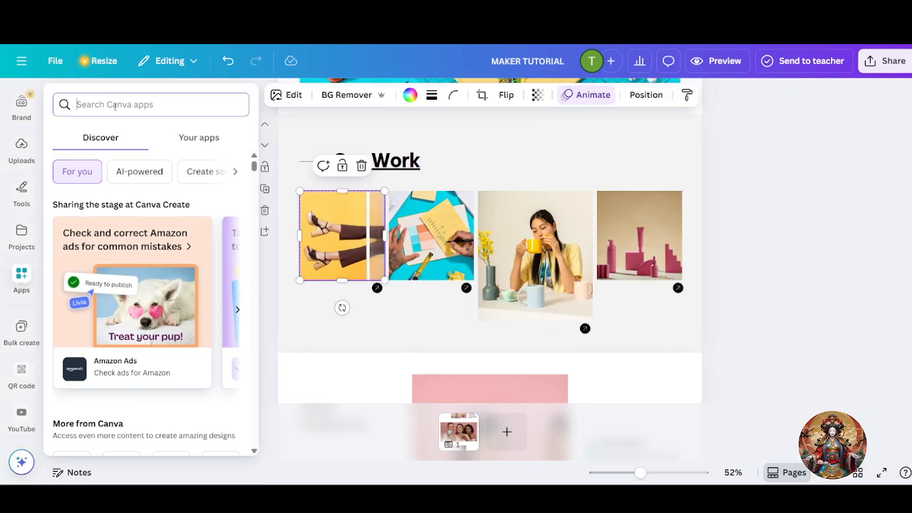
pyautogui.write('you tube')
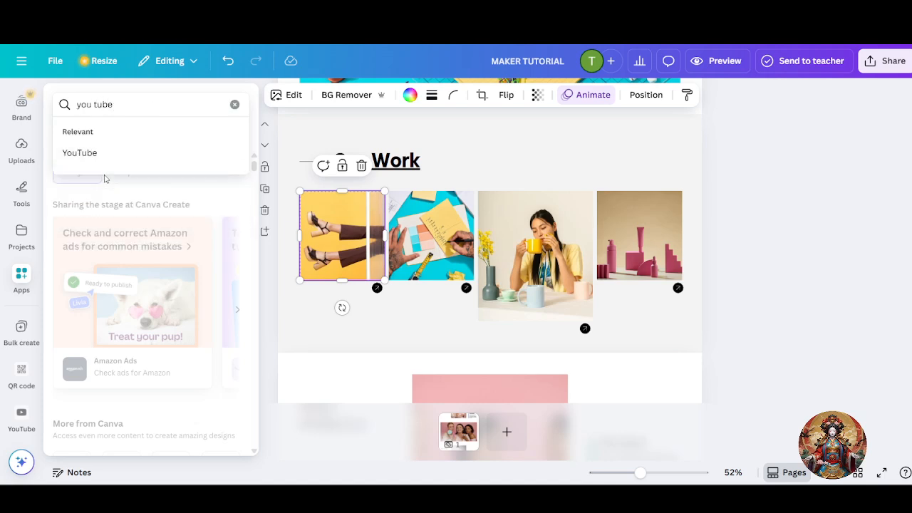
pyautogui.click(106, 154)
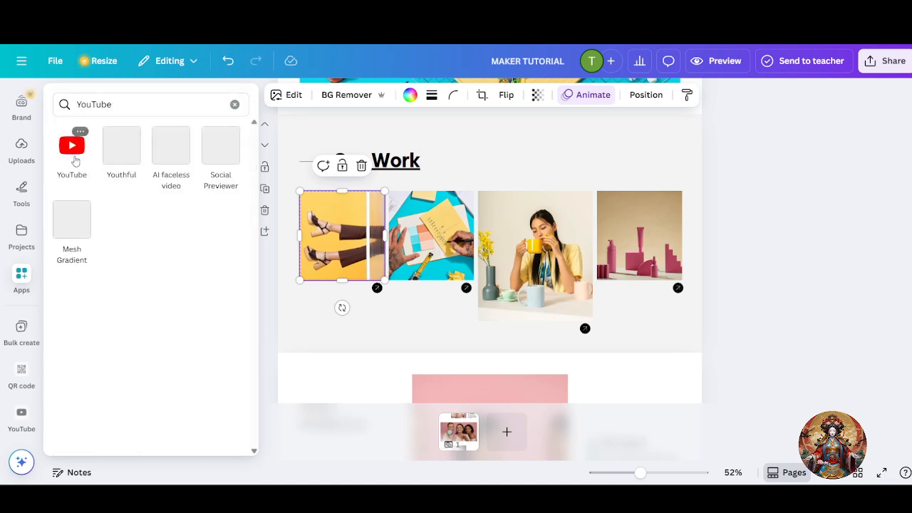
pyautogui.click(76, 158)
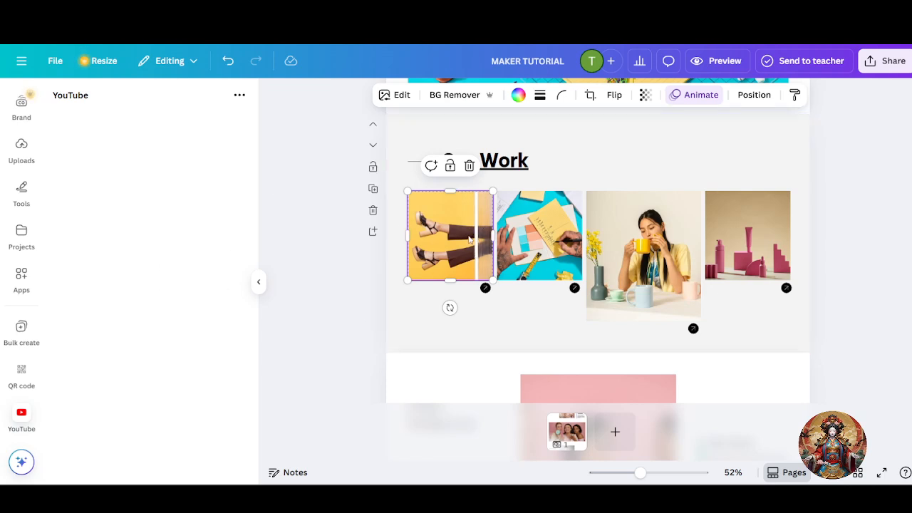
# - Search the apps for 'google drive' and launch the Google Drive app
pyautogui.scroll(1, 488, 219)
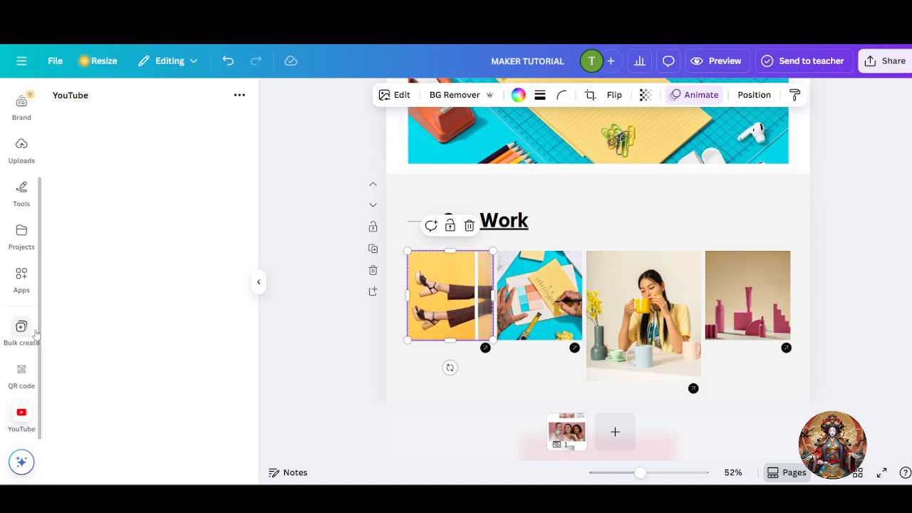
pyautogui.click(27, 281)
pyautogui.click(141, 107)
pyautogui.moveTo(145, 104); pyautogui.dragTo(63, 100)
pyautogui.write('g')
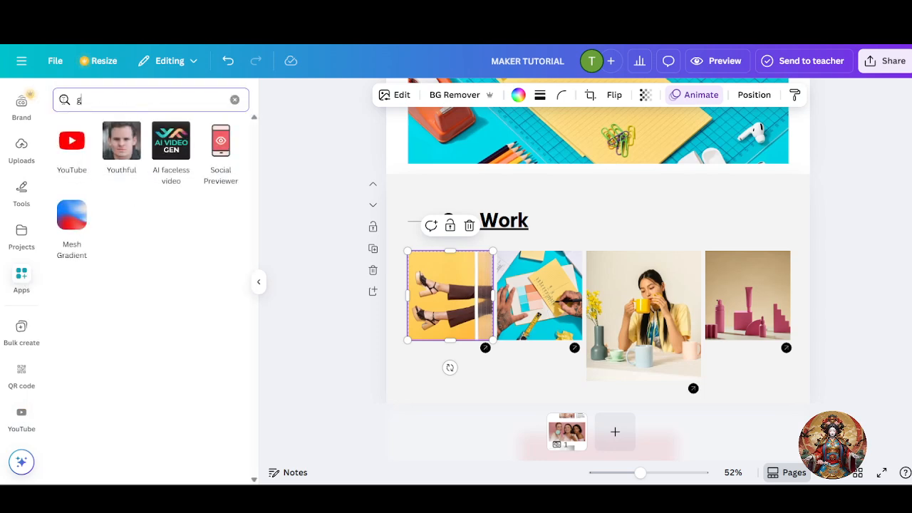
pyautogui.write('oogle drive')
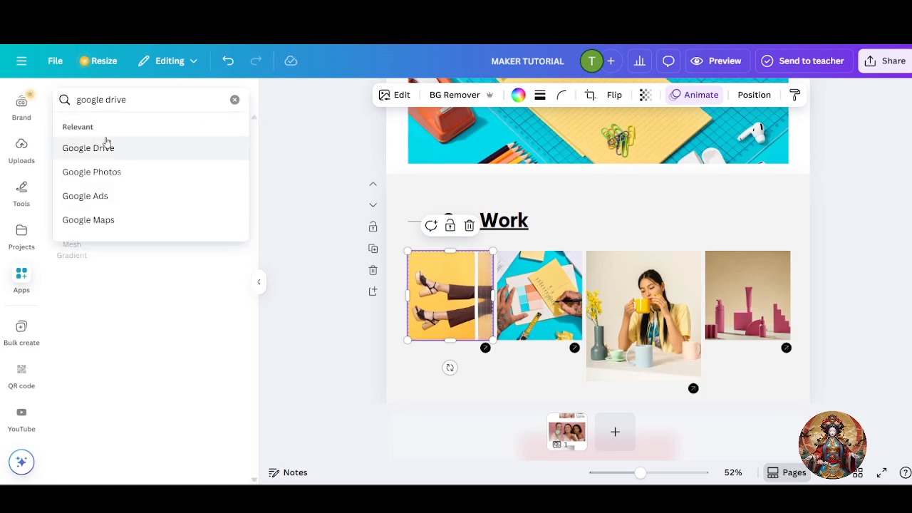
pyautogui.click(107, 148)
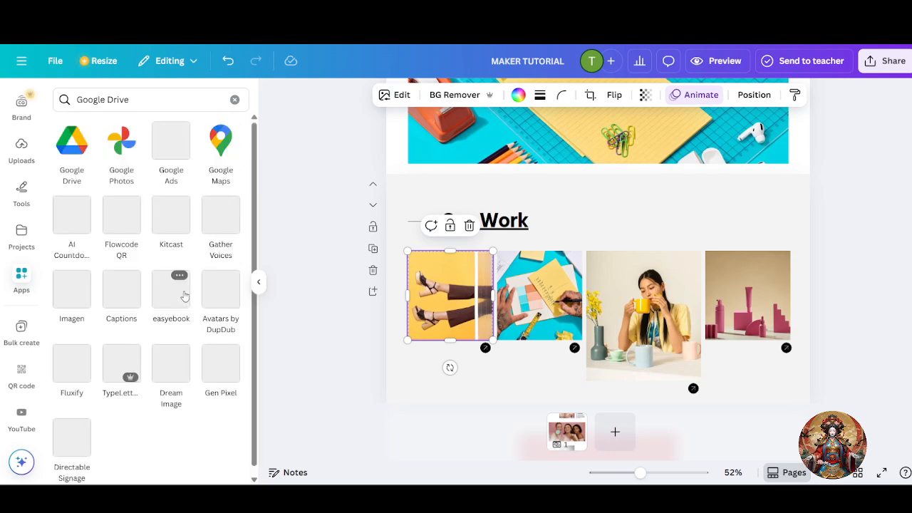
pyautogui.click(72, 146)
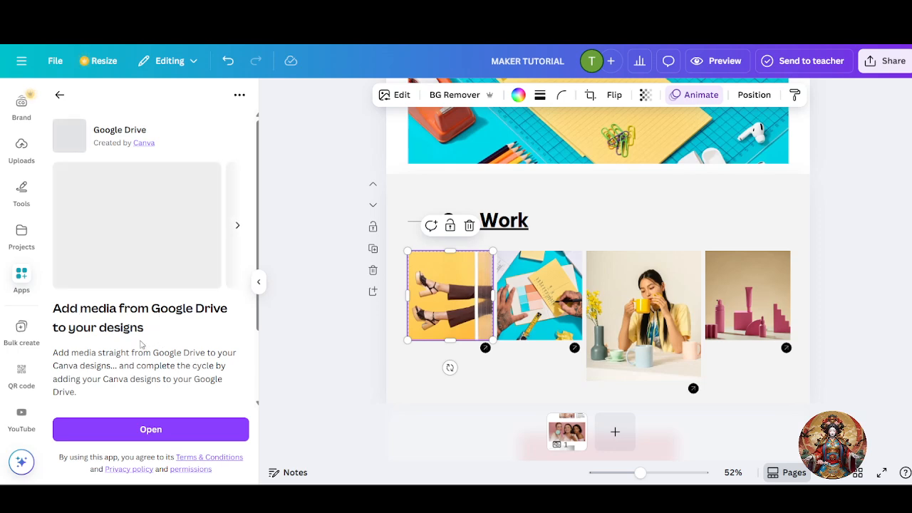
pyautogui.click(147, 429)
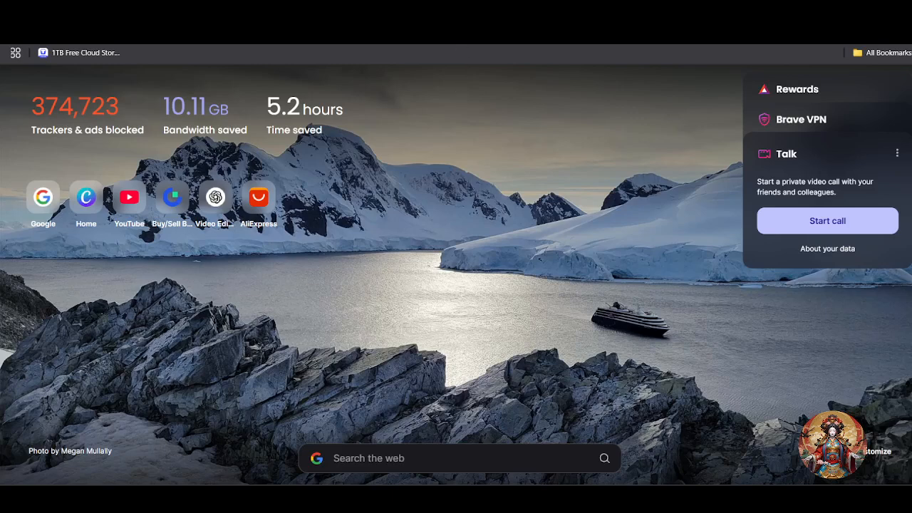
# - Start a 'google driv' web search in Brave's address bar, then cancel it
pyautogui.hotkey('ctrl', 'l')
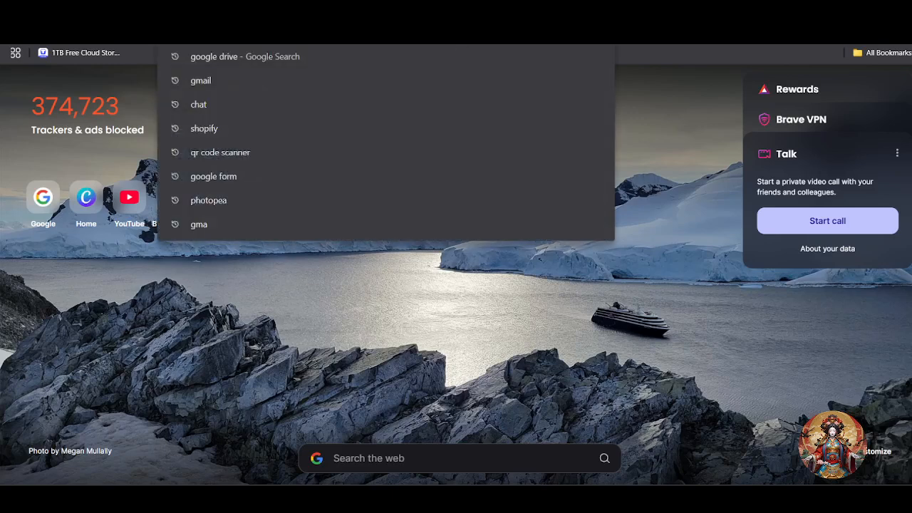
pyautogui.write('google driv')
pyautogui.press('Escape')
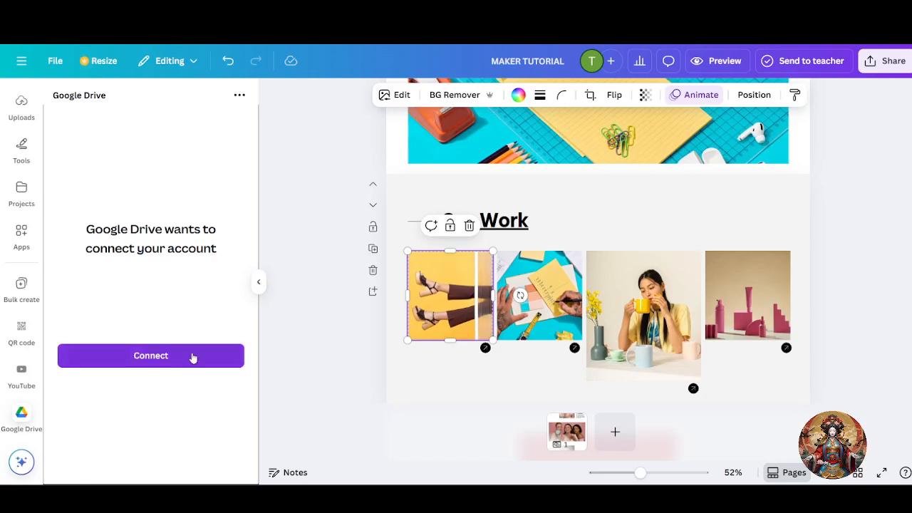
# - Connect the Google account to Canva's Google Drive panel, granting access to all Drive files
pyautogui.click(137, 360)
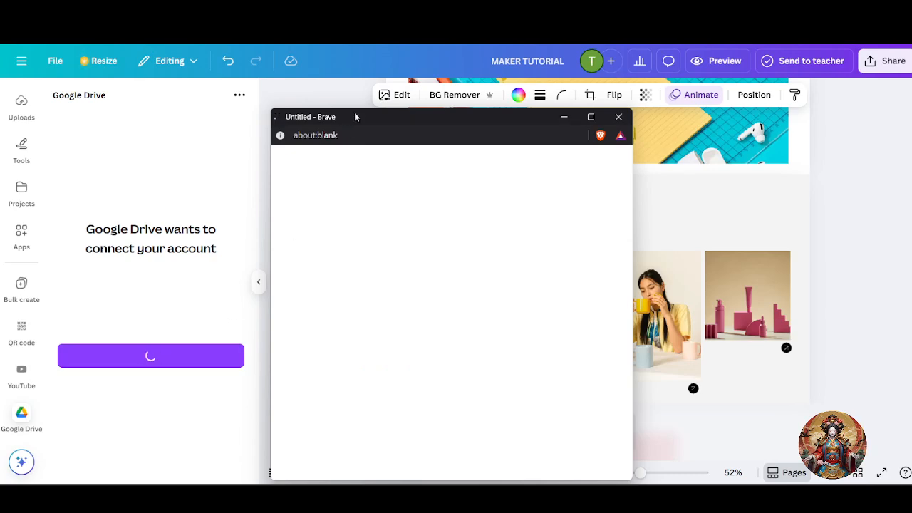
pyautogui.moveTo(357, 117); pyautogui.dragTo(421, 88)
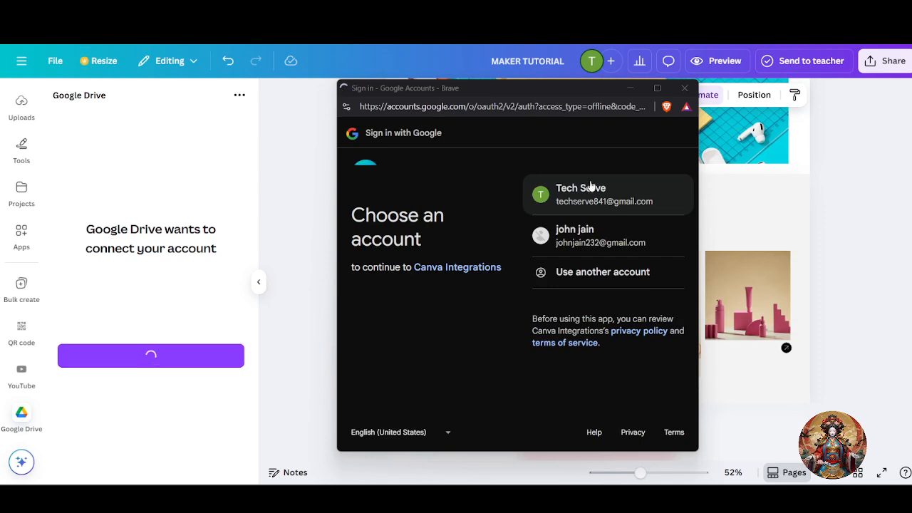
pyautogui.click(592, 210)
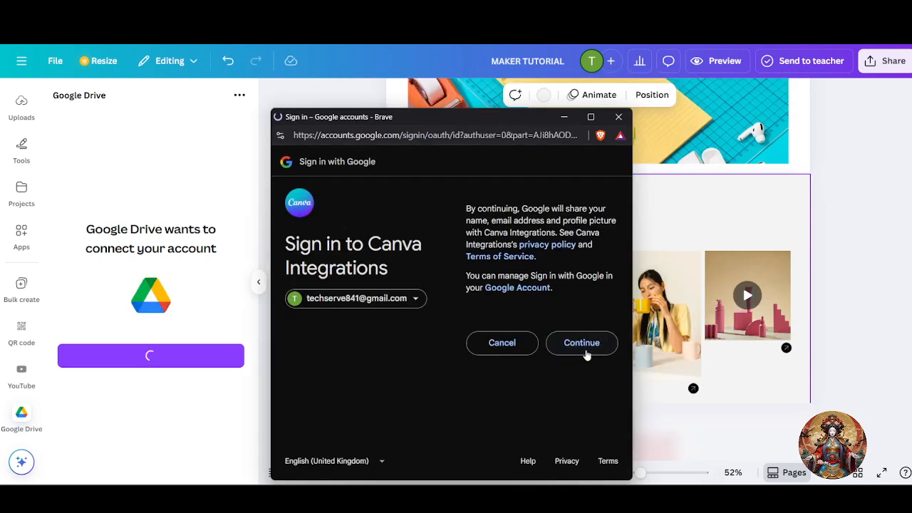
pyautogui.click(588, 352)
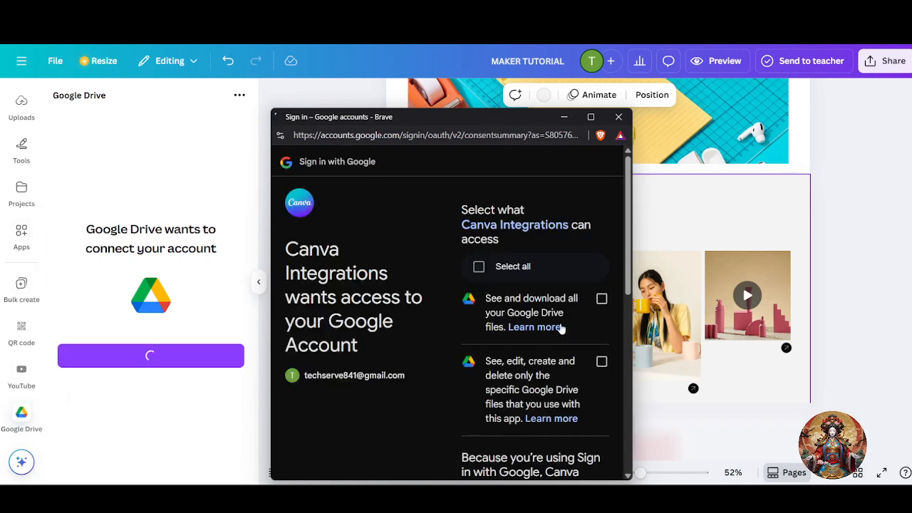
pyautogui.click(496, 268)
pyautogui.scroll(-3, 573, 401)
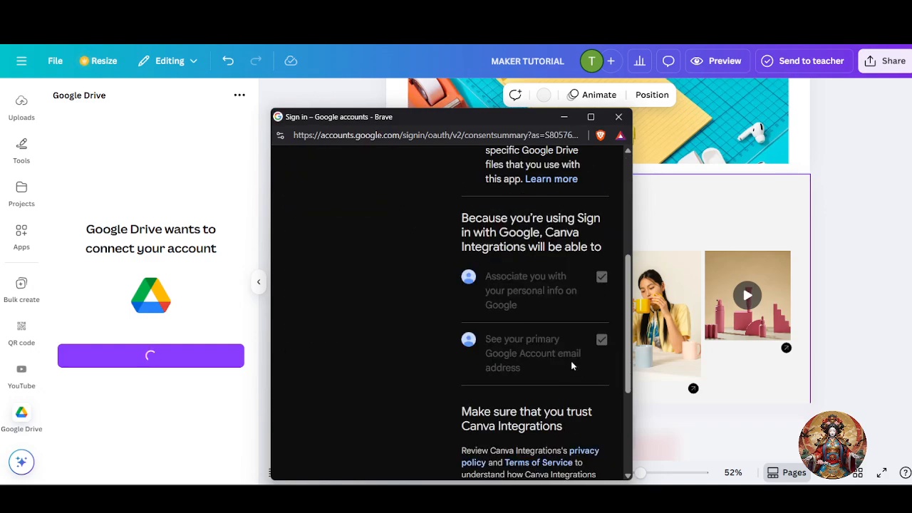
pyautogui.scroll(-3, 571, 366)
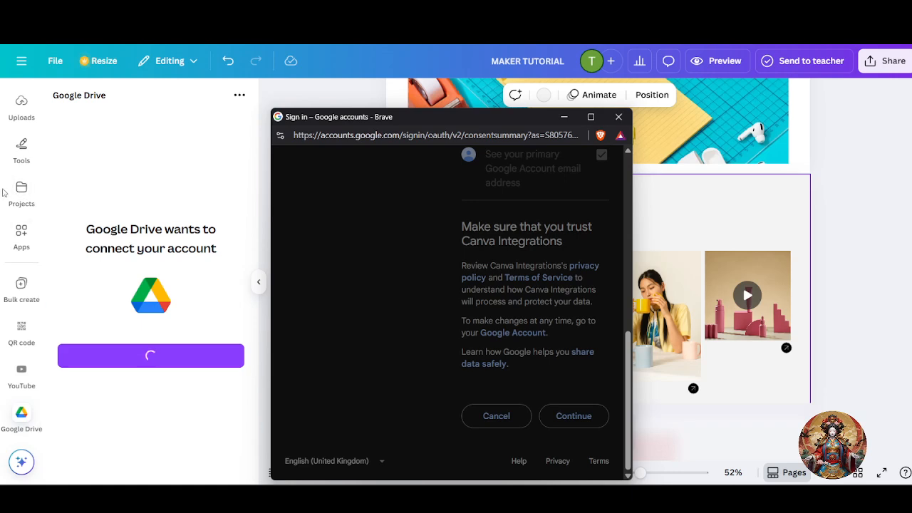
pyautogui.moveTo(450, 124); pyautogui.dragTo(208, 185)
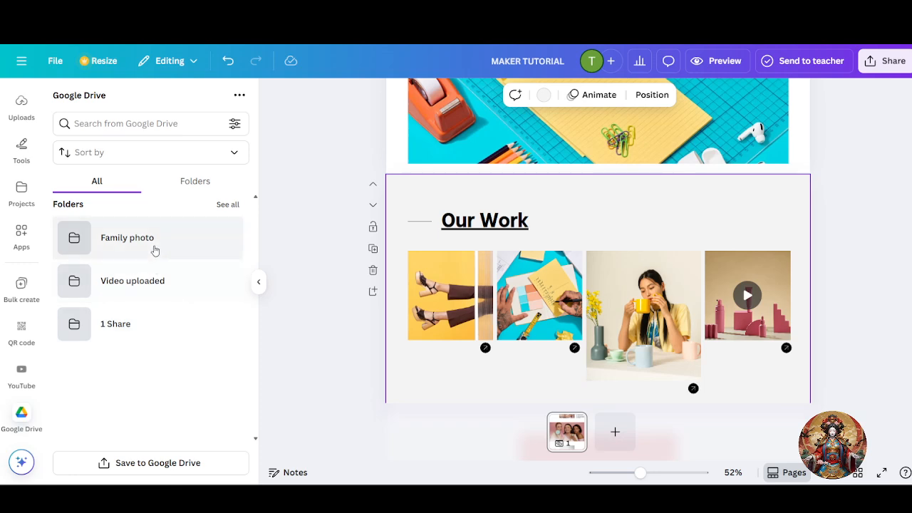
# - Place the video from the Video uploaded folder into the second Our Work frame, removing the extra copy
pyautogui.click(136, 274)
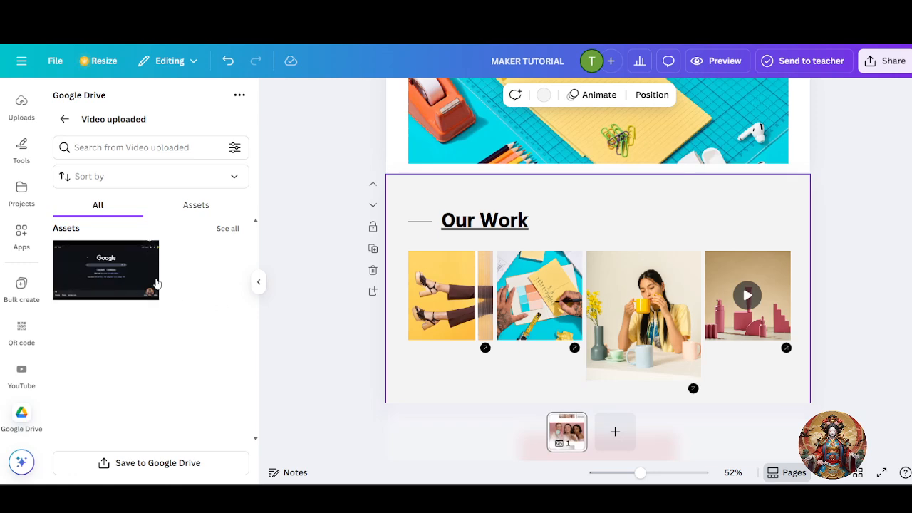
pyautogui.moveTo(90, 270); pyautogui.dragTo(508, 192)
pyautogui.moveTo(689, 285); pyautogui.dragTo(573, 293)
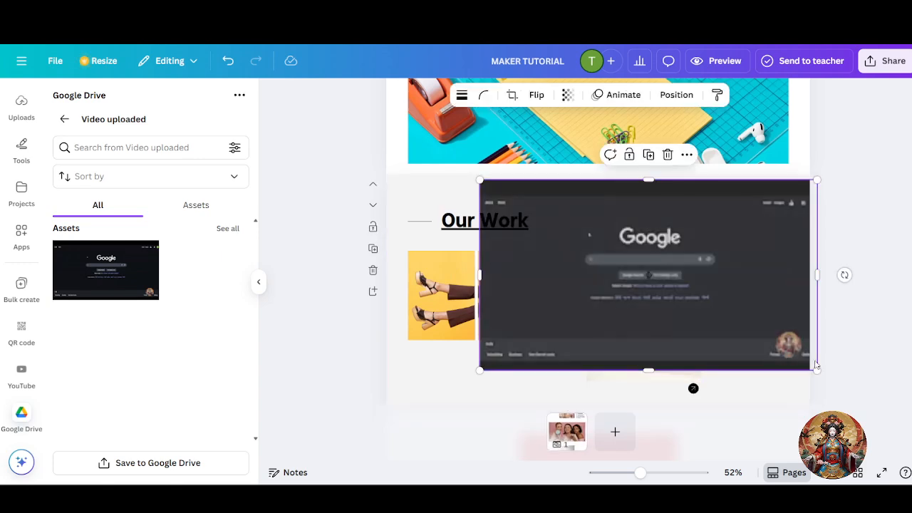
pyautogui.moveTo(817, 370); pyautogui.dragTo(611, 255)
pyautogui.moveTo(580, 213); pyautogui.dragTo(539, 315)
pyautogui.click(593, 244)
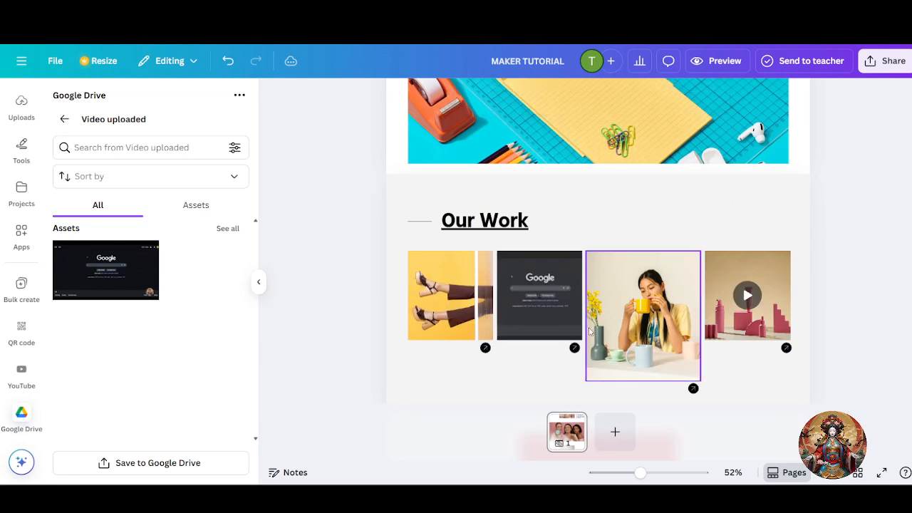
pyautogui.click(544, 278)
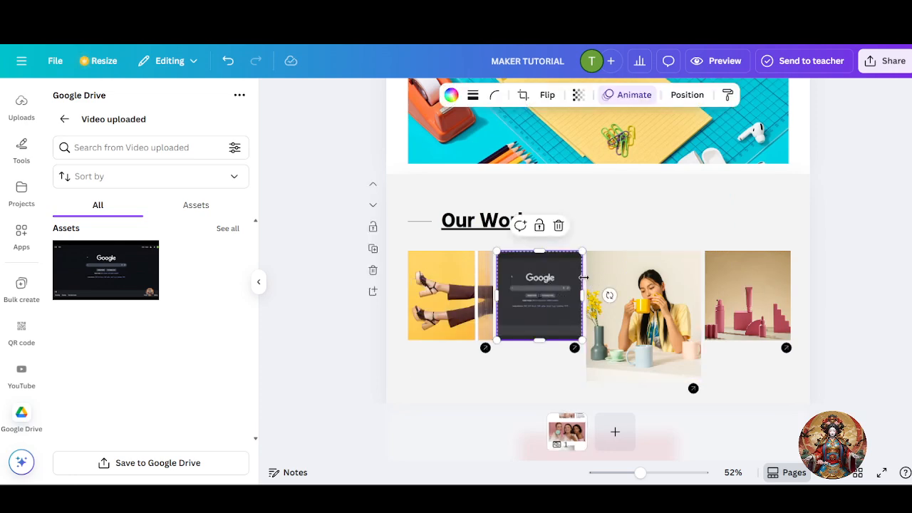
pyautogui.scroll(-2, 710, 271)
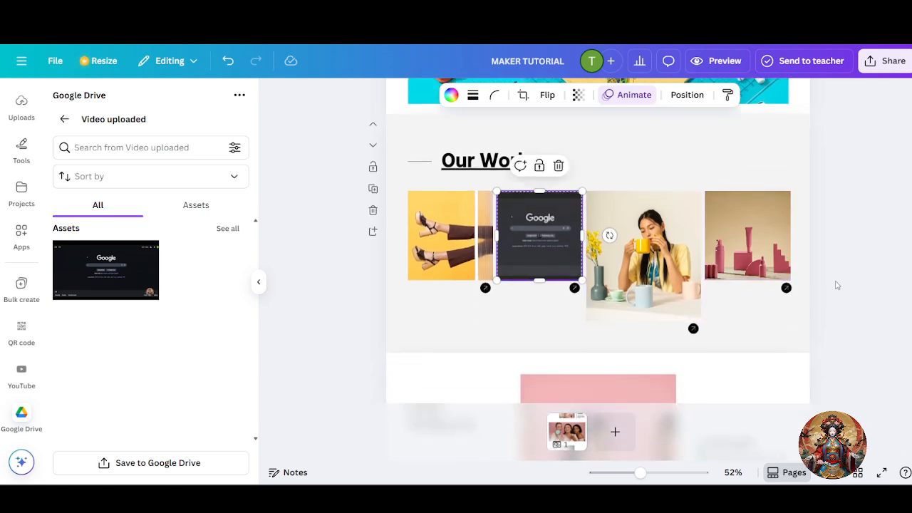
pyautogui.click(823, 292)
pyautogui.click(655, 271)
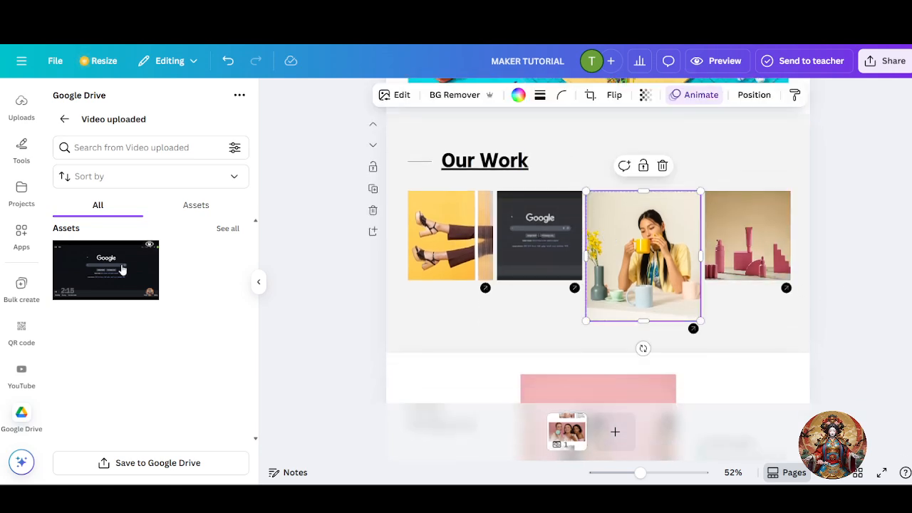
pyautogui.scroll(10, 554, 295)
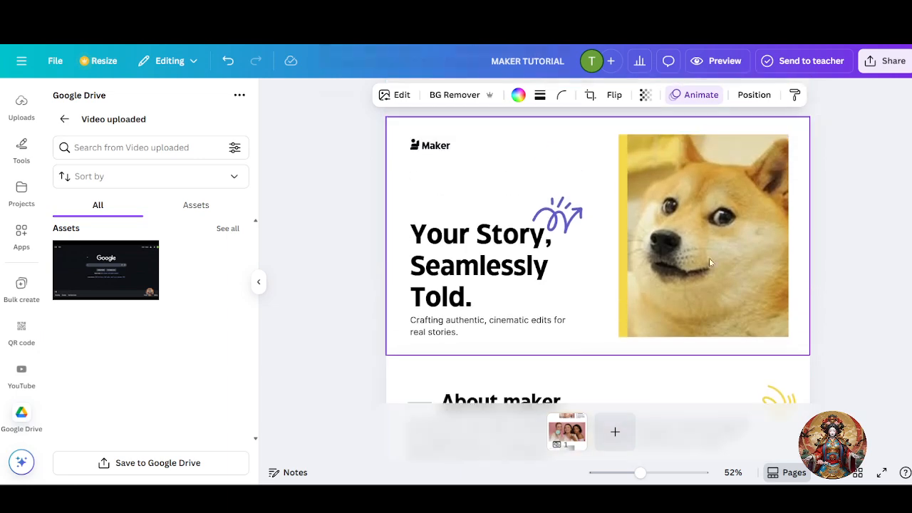
# - Show the uploaded videos in the Uploads panel's Videos tab, which is still empty
pyautogui.scroll(-3, 703, 223)
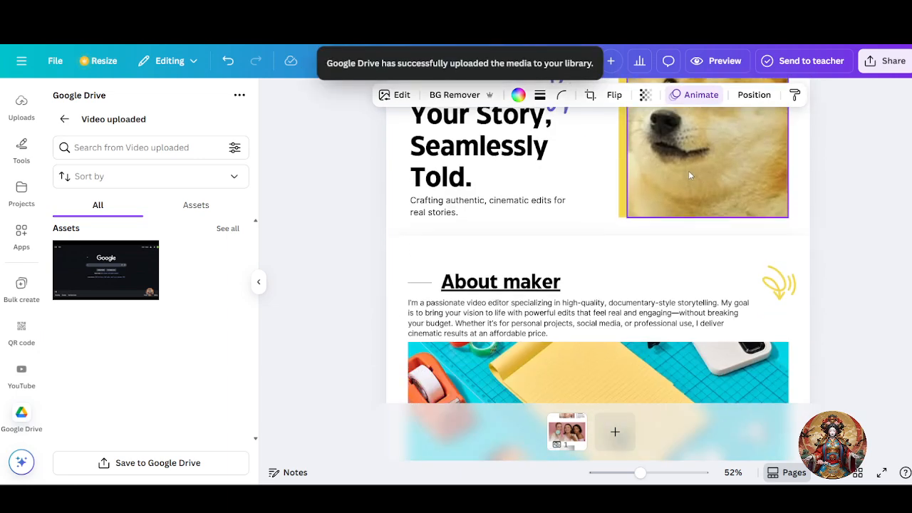
pyautogui.scroll(3, 689, 175)
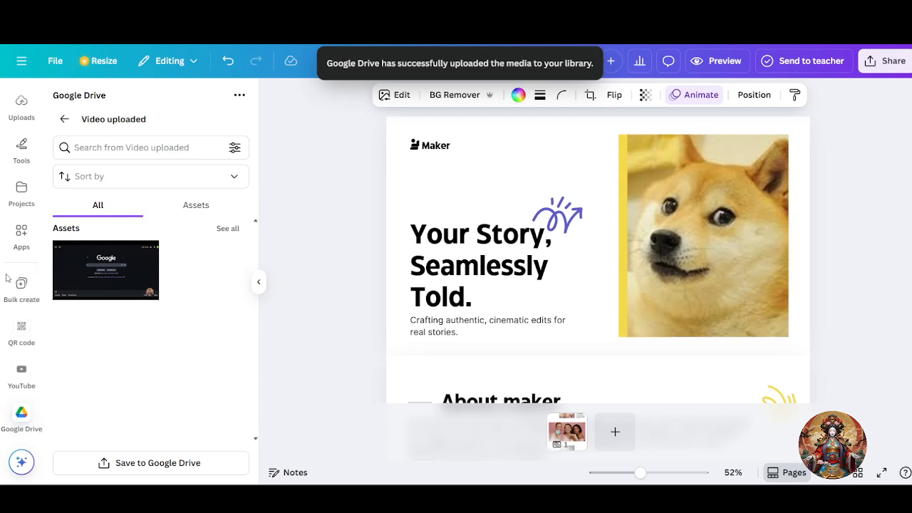
pyautogui.scroll(2, 31, 235)
pyautogui.click(23, 225)
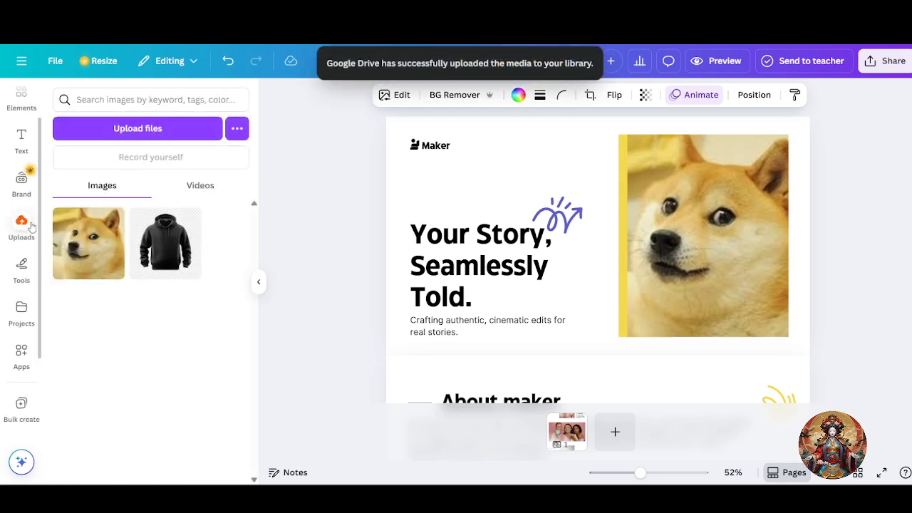
pyautogui.click(201, 187)
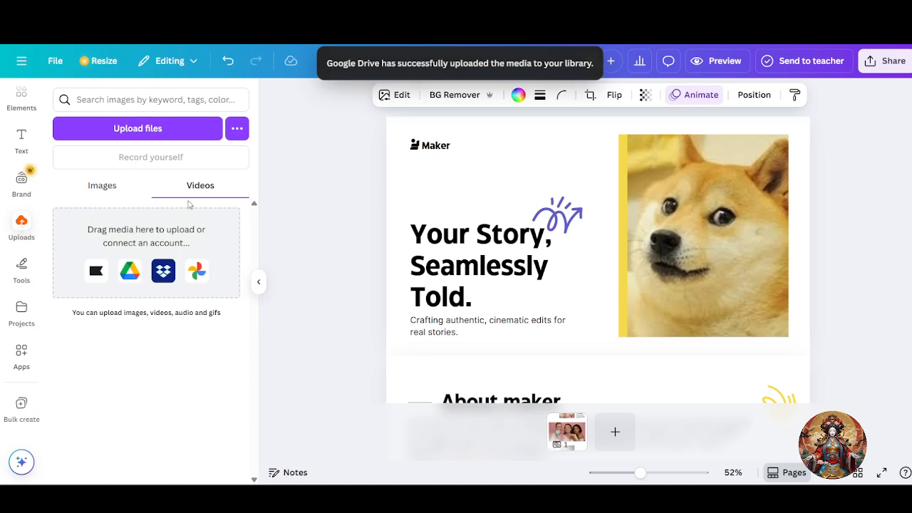
# - Scroll through the website pages down to the Capsule Collection page
pyautogui.scroll(-3, 452, 336)
pyautogui.scroll(-15, 451, 335)
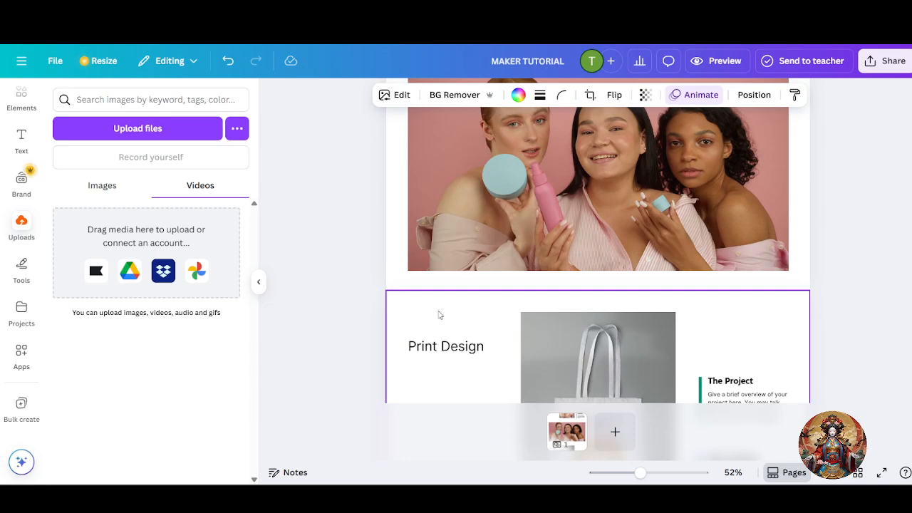
pyautogui.scroll(-10, 439, 310)
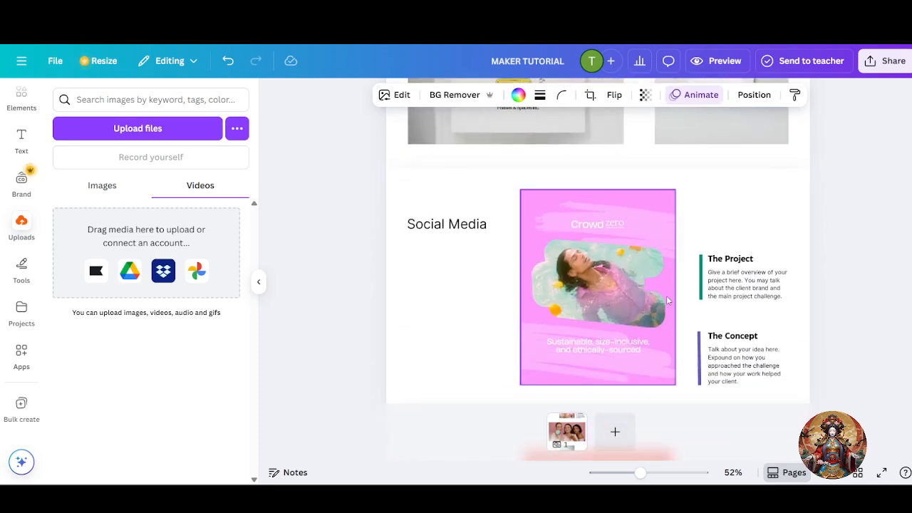
pyautogui.scroll(-5, 662, 294)
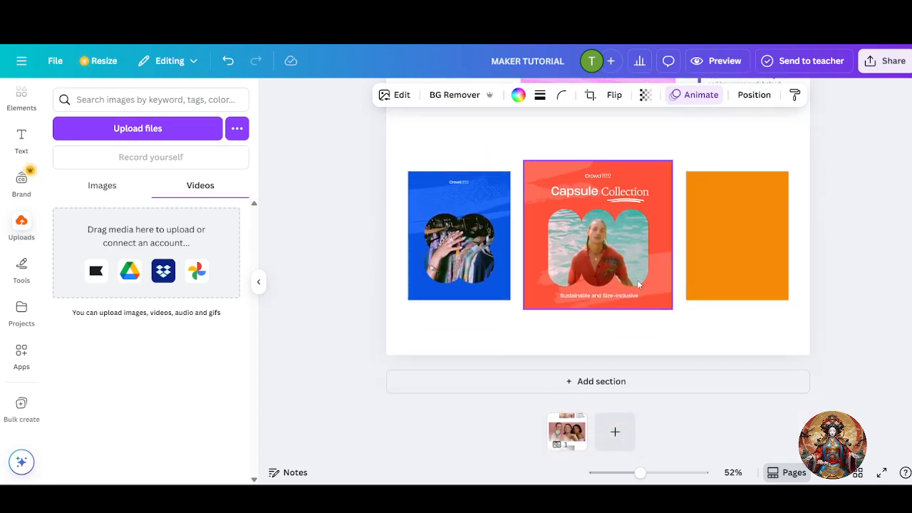
pyautogui.scroll(8, 654, 319)
pyautogui.scroll(10, 658, 320)
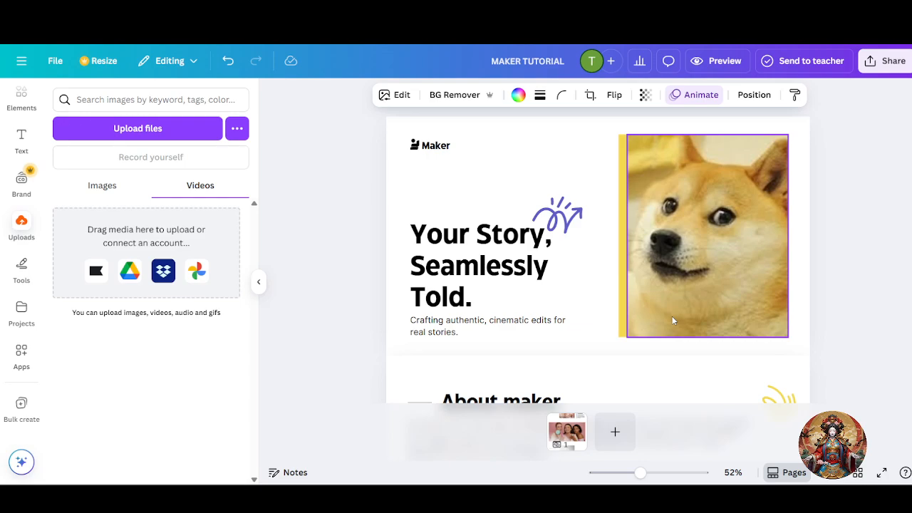
pyautogui.scroll(-15, 673, 320)
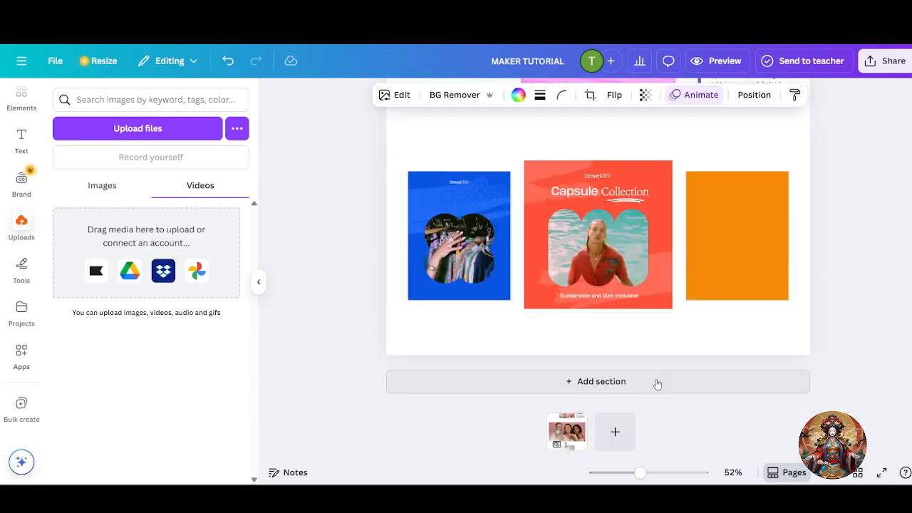
# - Insert a blank section with + Add section under the Capsule Collection page
pyautogui.click(657, 383)
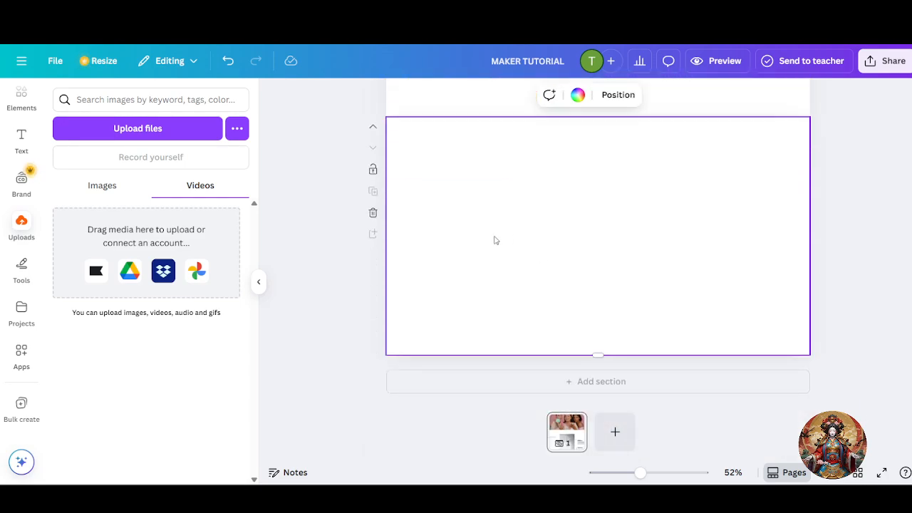
pyautogui.scroll(10, 651, 242)
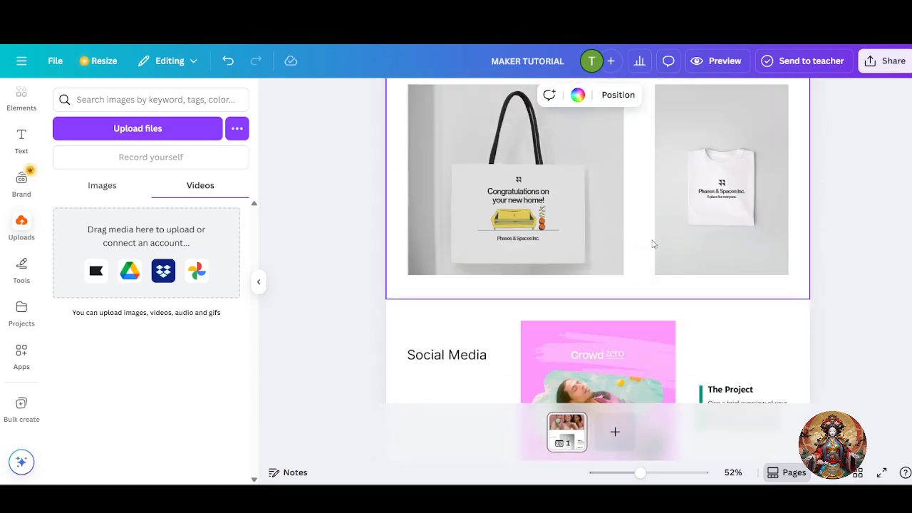
pyautogui.scroll(-10, 651, 242)
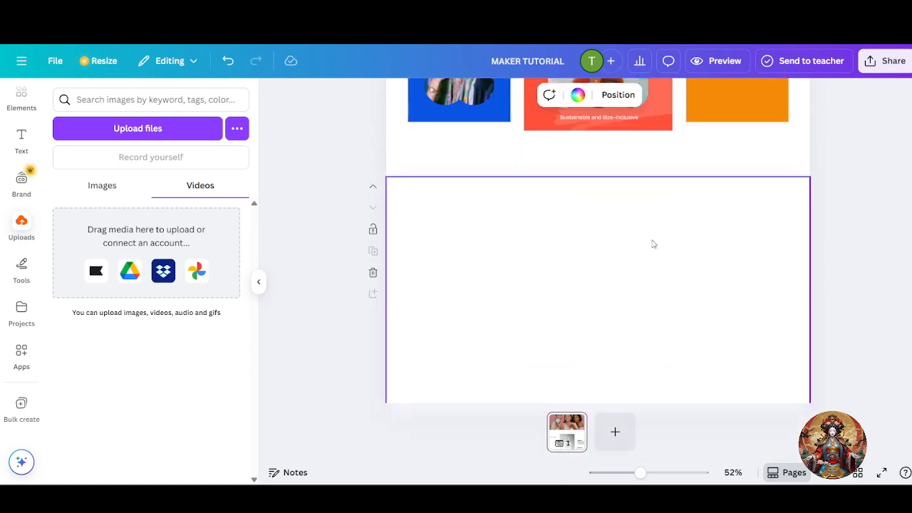
pyautogui.scroll(-2, 643, 245)
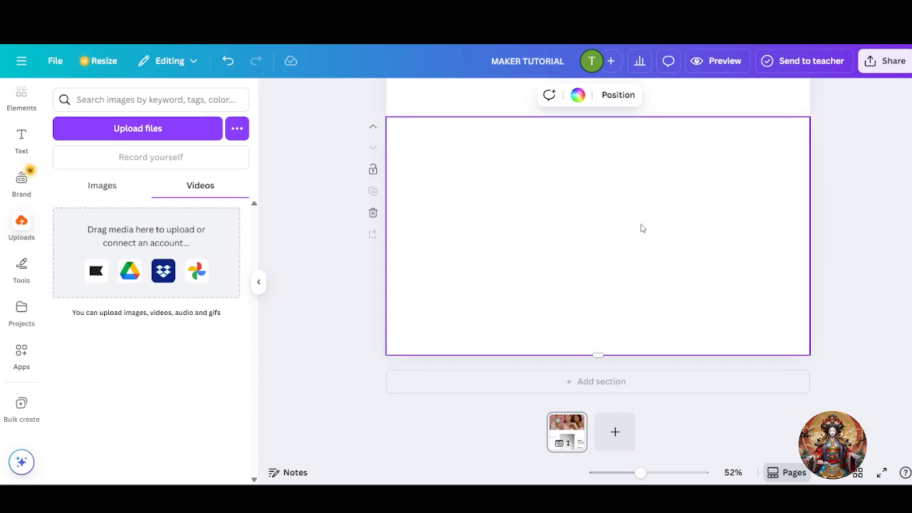
# - Search the Elements library for 'hire me button'
pyautogui.click(22, 146)
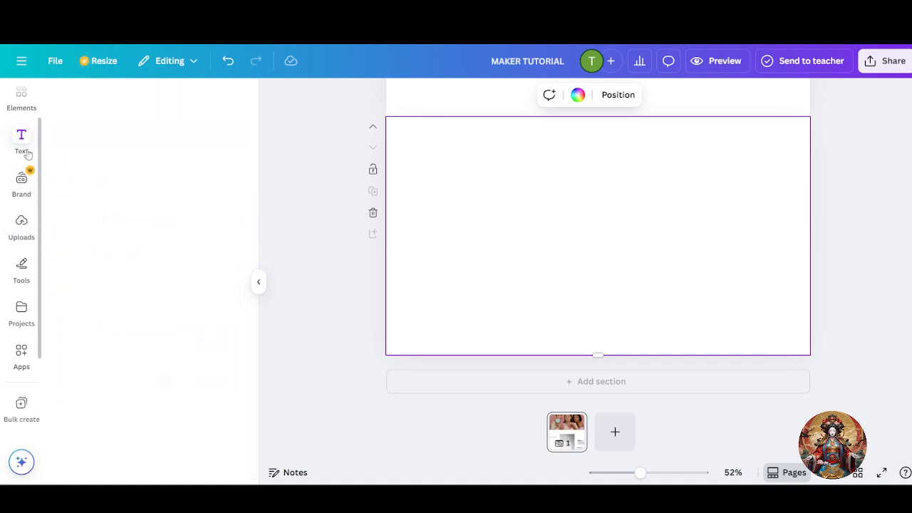
pyautogui.click(21, 96)
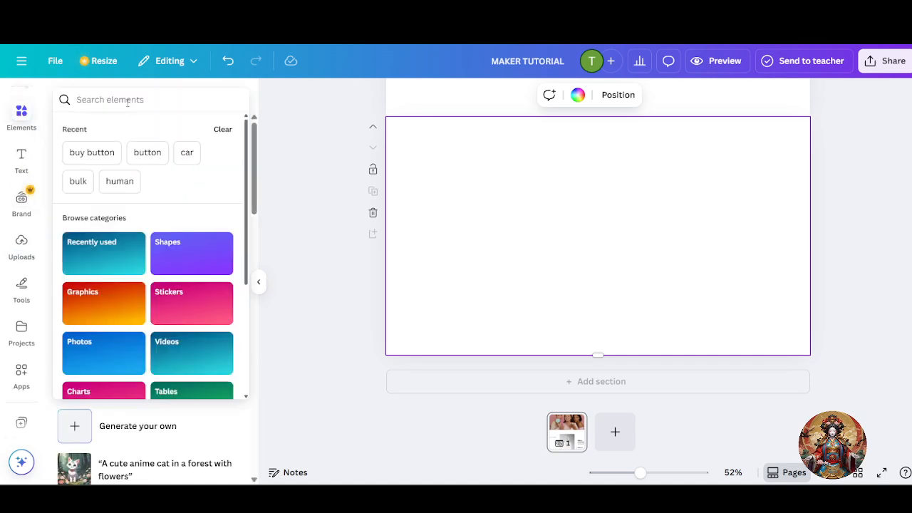
pyautogui.write('hire me')
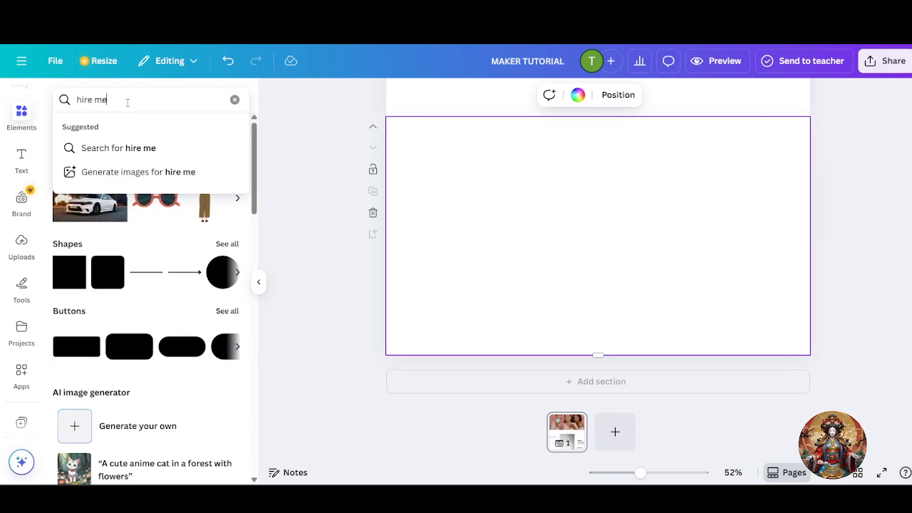
pyautogui.write(' button')
pyautogui.press('Return')
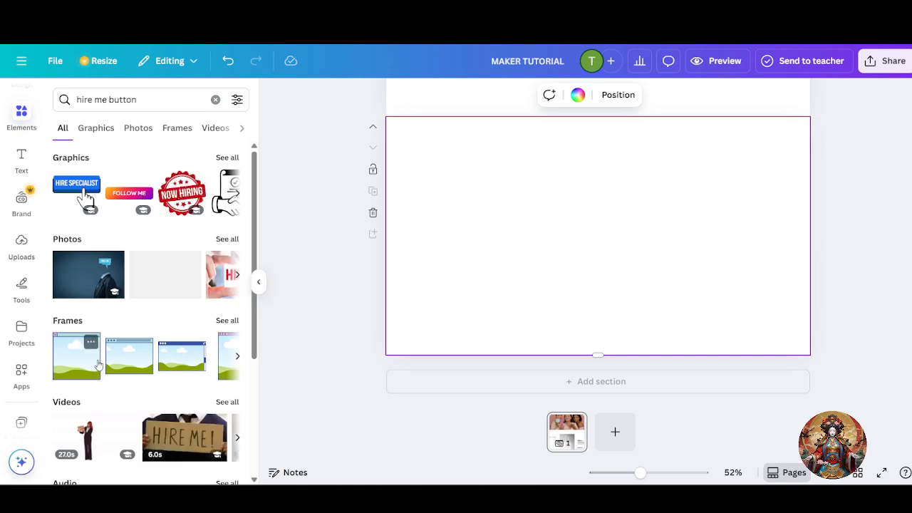
# - Place the FOLLOW ME button graphic in the blank section and adjust its position and size
pyautogui.moveTo(126, 208); pyautogui.dragTo(555, 238)
pyautogui.doubleClick(584, 226)
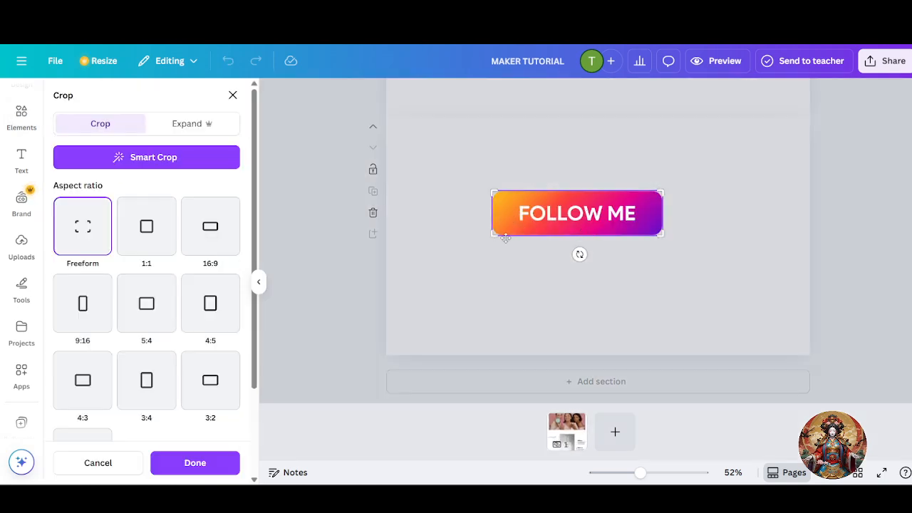
pyautogui.click(477, 212)
pyautogui.doubleClick(612, 218)
pyautogui.click(639, 291)
pyautogui.moveTo(572, 236); pyautogui.dragTo(586, 247)
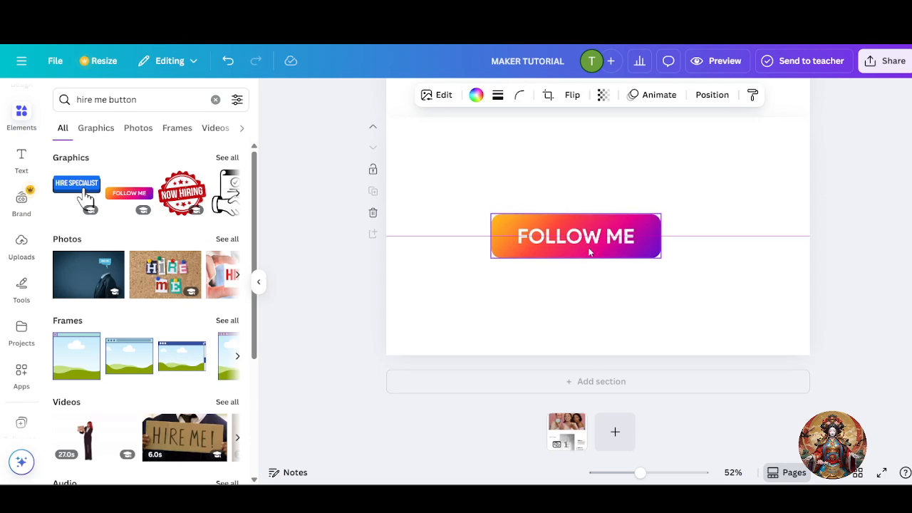
pyautogui.moveTo(659, 257); pyautogui.dragTo(555, 230)
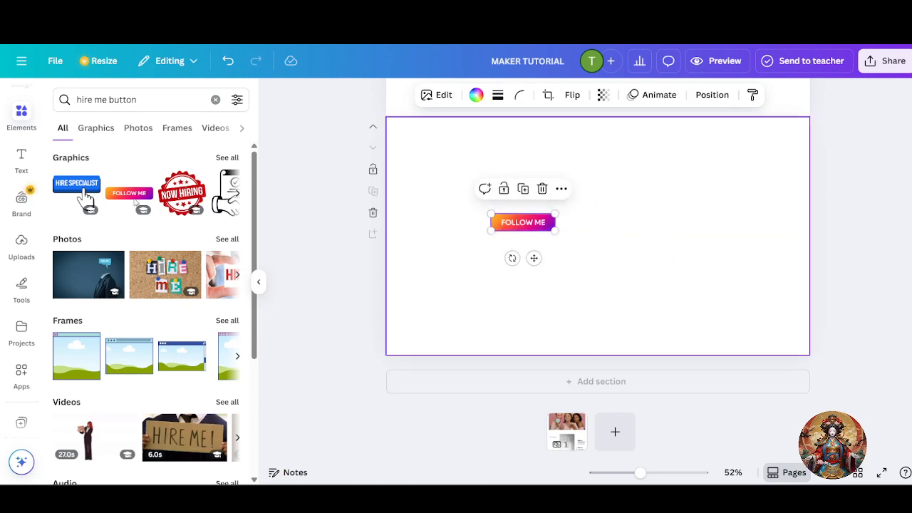
# - Browse the Graphics, Photos and other result categories for more hire-me buttons
pyautogui.click(93, 127)
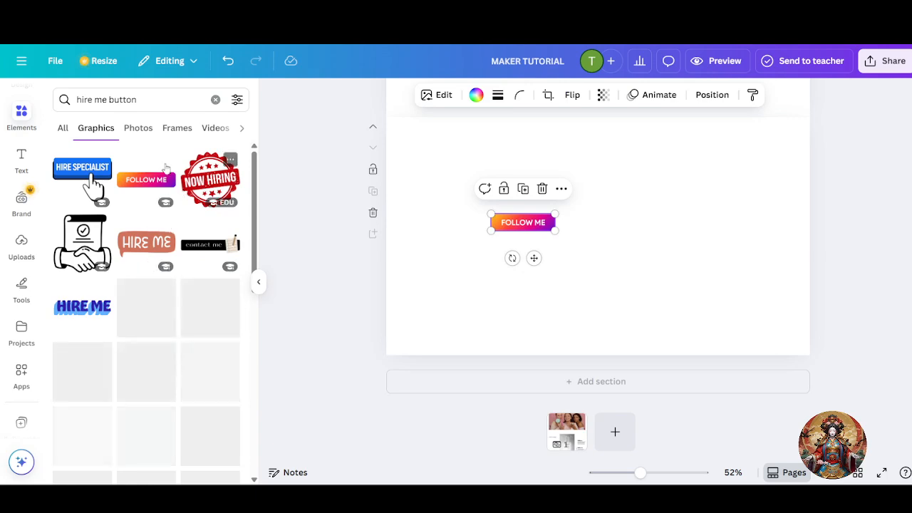
pyautogui.click(146, 129)
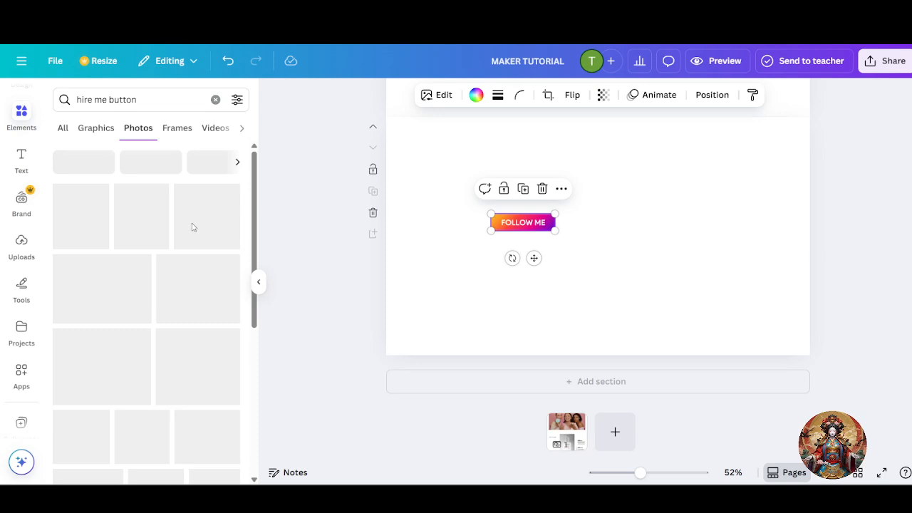
pyautogui.click(96, 128)
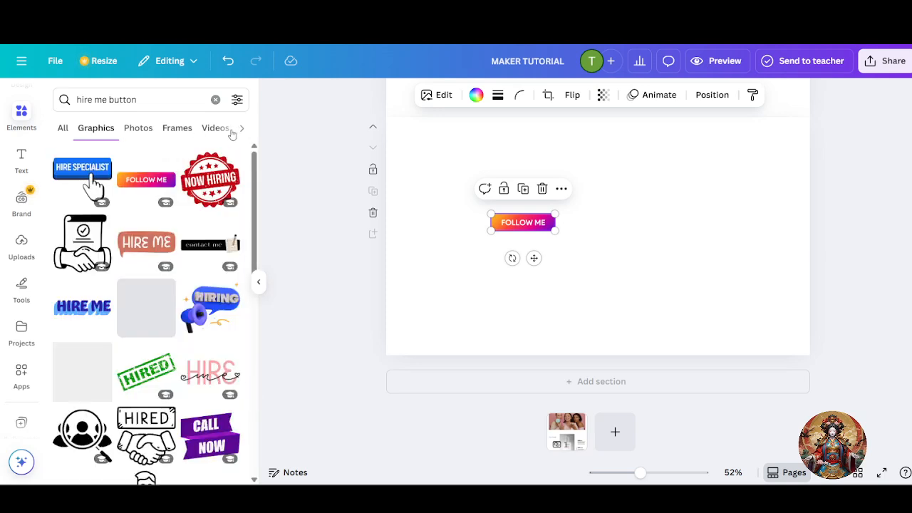
pyautogui.click(242, 129)
pyautogui.click(242, 129)
pyautogui.click(61, 128)
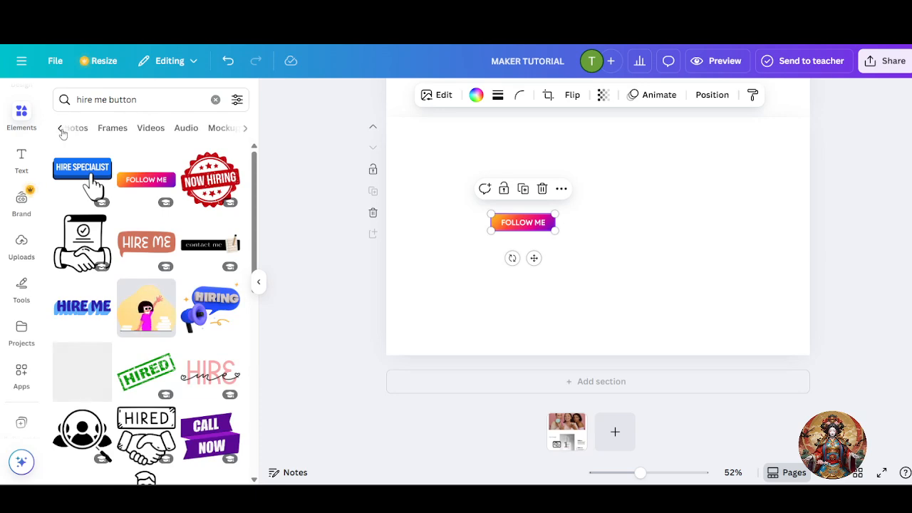
pyautogui.scroll(-3, 104, 277)
pyautogui.scroll(-3, 105, 278)
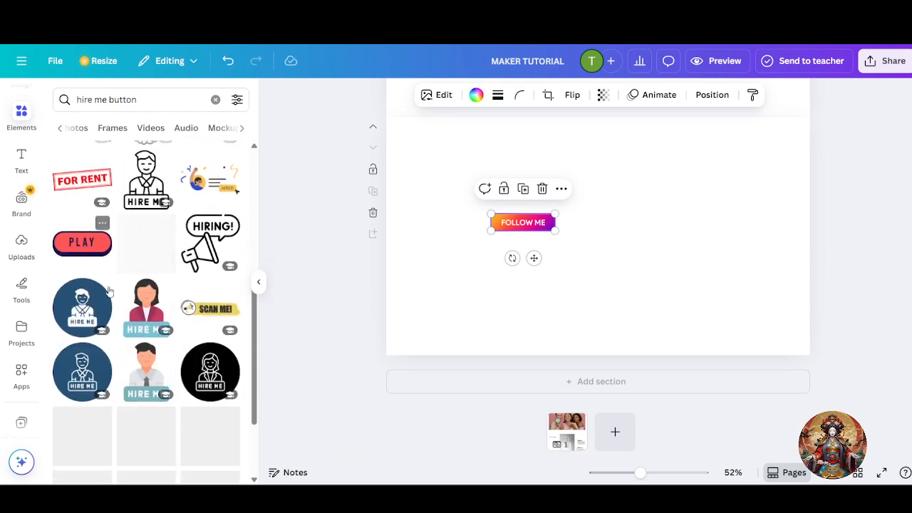
pyautogui.scroll(-2, 136, 334)
pyautogui.scroll(-3, 105, 363)
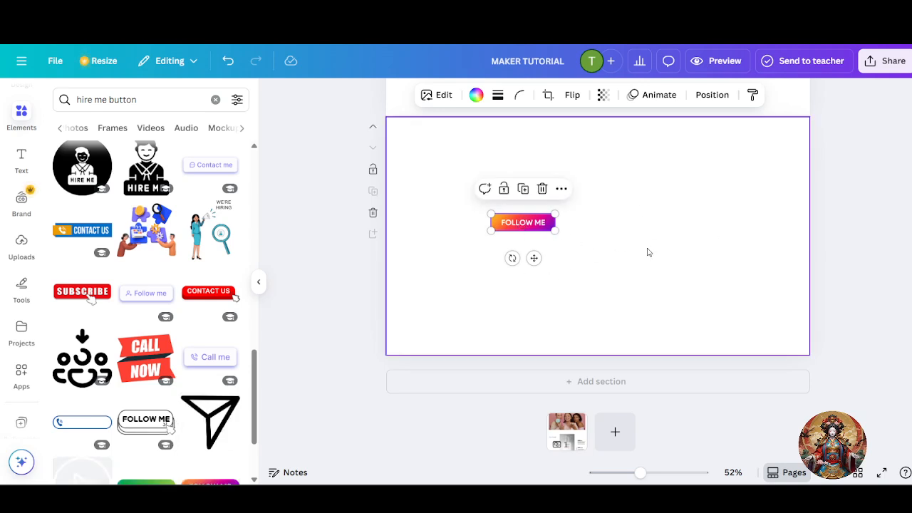
# - Add the Call me button graphic to the new section and shrink it
pyautogui.scroll(-3, 226, 275)
pyautogui.moveTo(225, 249); pyautogui.dragTo(730, 255)
pyautogui.moveTo(524, 223); pyautogui.dragTo(215, 248)
pyautogui.moveTo(759, 261); pyautogui.dragTo(473, 259)
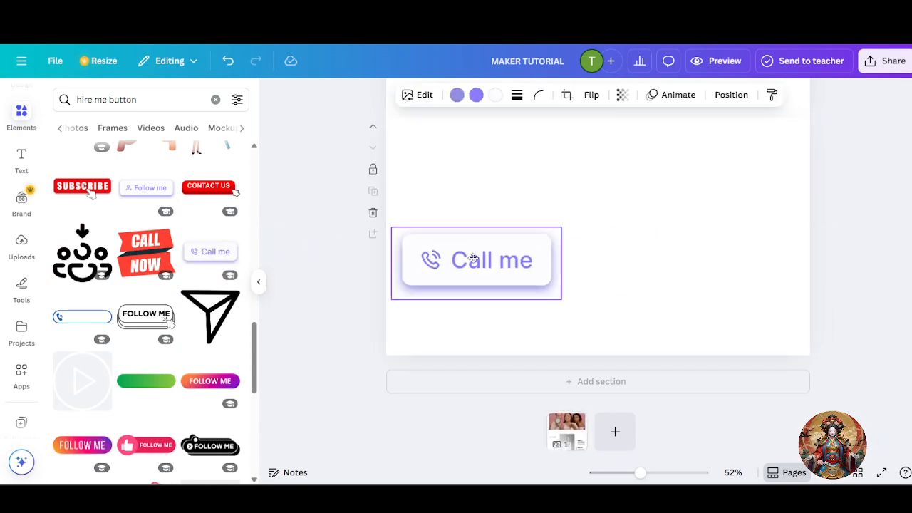
pyautogui.moveTo(562, 298); pyautogui.dragTo(474, 260)
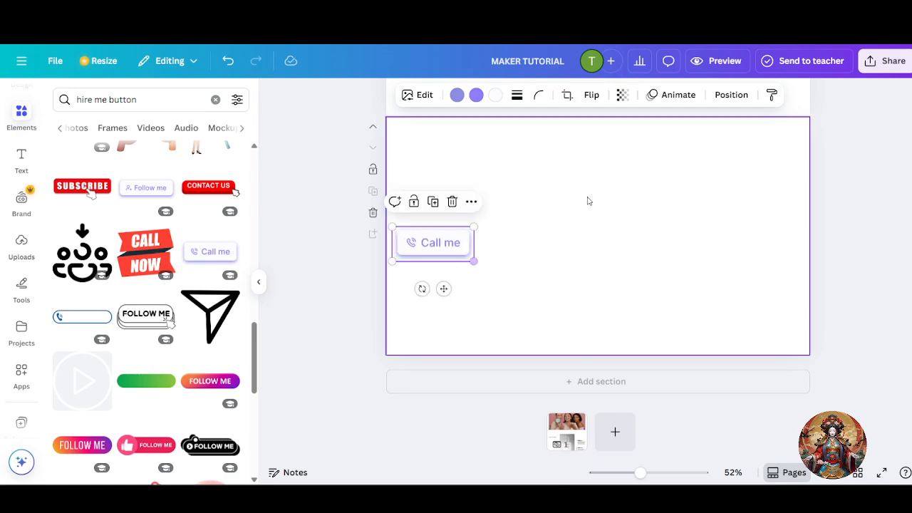
# - Centre the Call me button horizontally in the section
pyautogui.scroll(6, 592, 196)
pyautogui.scroll(-6, 593, 198)
pyautogui.scroll(10, 592, 196)
pyautogui.scroll(-10, 592, 196)
pyautogui.moveTo(463, 244); pyautogui.dragTo(638, 246)
pyautogui.click(676, 248)
pyautogui.click(589, 248)
pyautogui.click(704, 252)
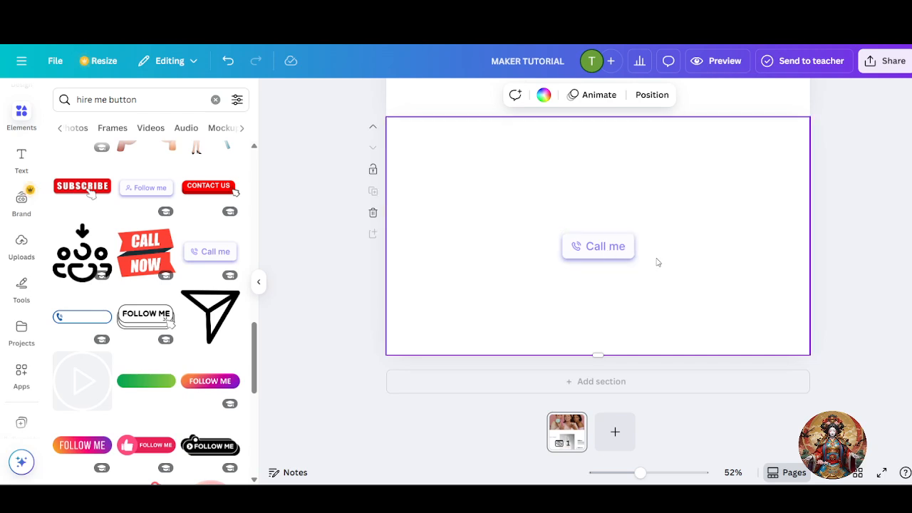
pyautogui.click(624, 254)
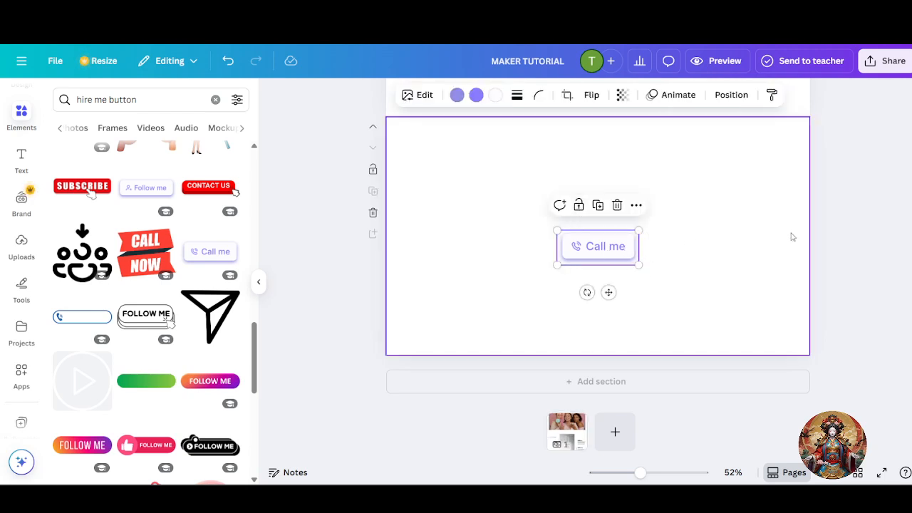
pyautogui.click(880, 233)
pyautogui.click(607, 236)
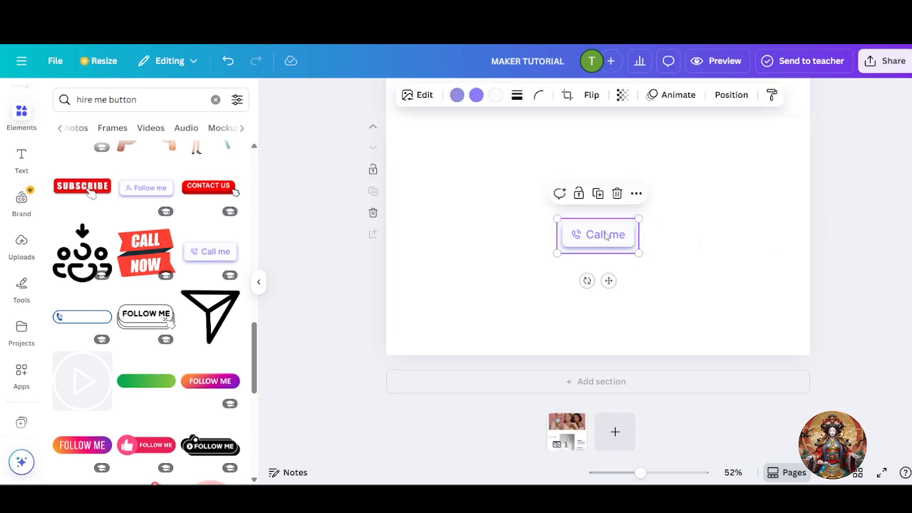
pyautogui.scroll(2, 338, 293)
pyautogui.scroll(-2, 342, 299)
pyautogui.moveTo(610, 247)
pyautogui.mouseDown()
pyautogui.moveTo(617, 252)
pyautogui.moveTo(618, 233)
pyautogui.mouseUp()
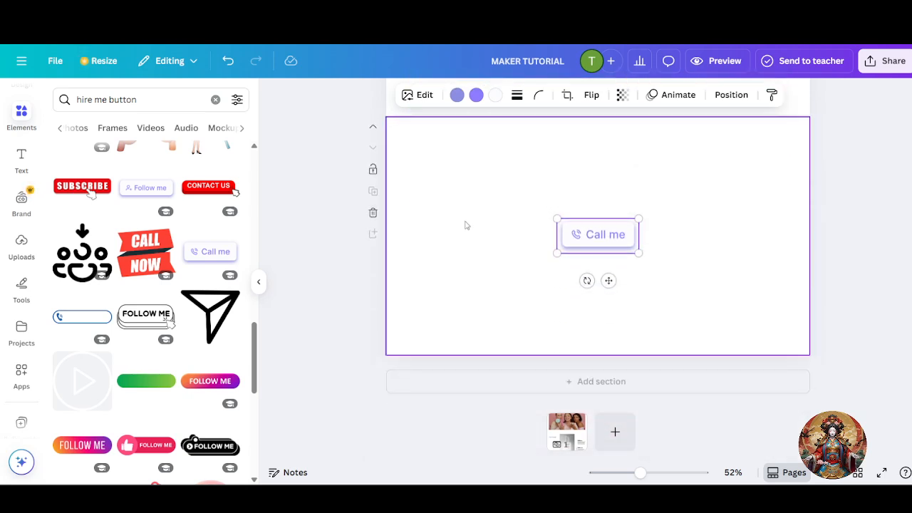
# - Move the Call me button to the section bottom and add a smaller temporary heading
pyautogui.moveTo(602, 243); pyautogui.dragTo(603, 321)
pyautogui.click(663, 325)
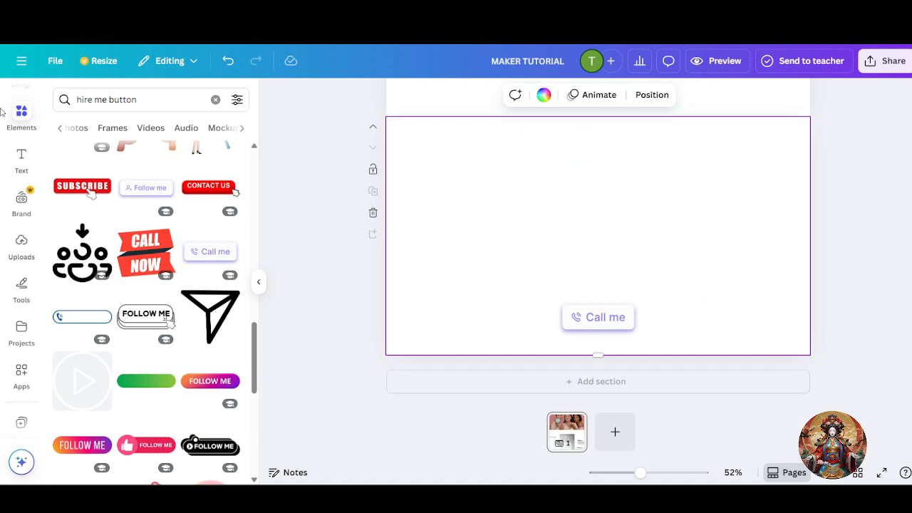
pyautogui.click(21, 162)
pyautogui.moveTo(171, 214); pyautogui.dragTo(592, 230)
pyautogui.moveTo(624, 205); pyautogui.dragTo(576, 196)
pyautogui.click(628, 213)
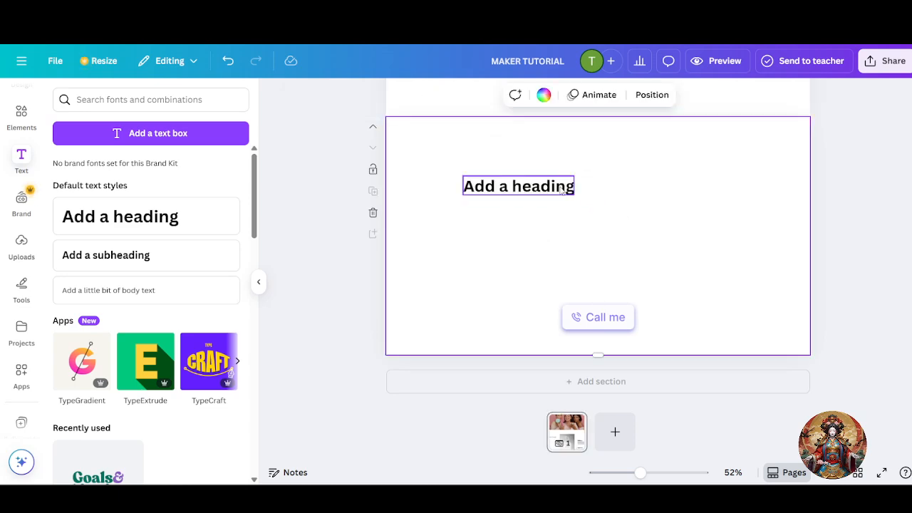
# - Copy the green vertical accent line beside The Project
pyautogui.scroll(10, 597, 225)
pyautogui.scroll(-1, 597, 227)
pyautogui.scroll(-5, 597, 227)
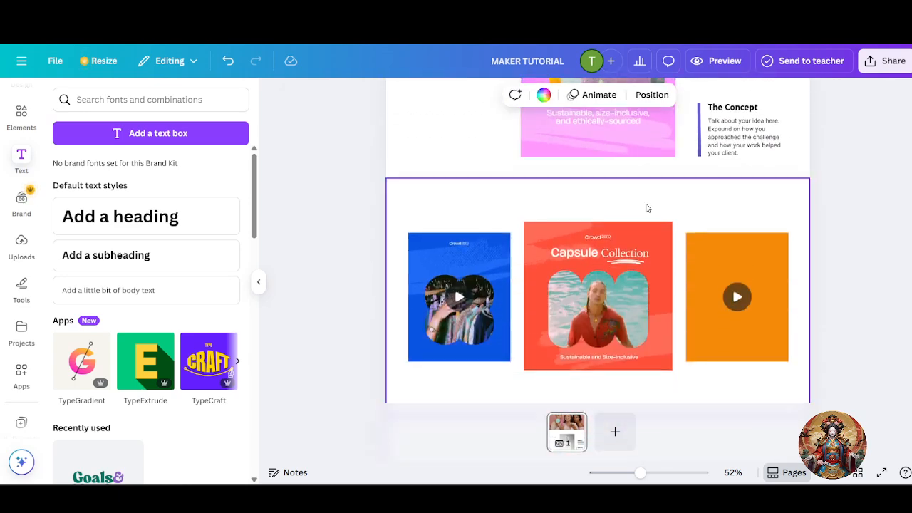
pyautogui.click(700, 125)
pyautogui.rightClick(701, 127)
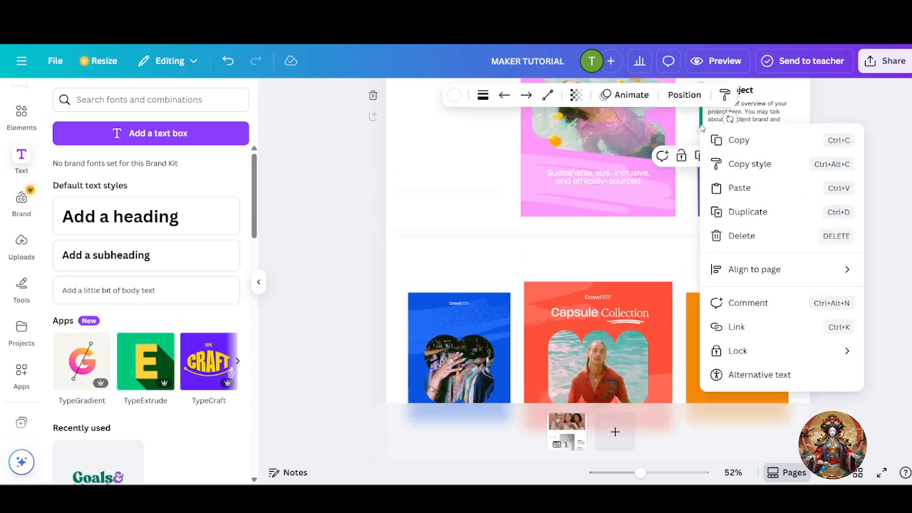
pyautogui.click(745, 163)
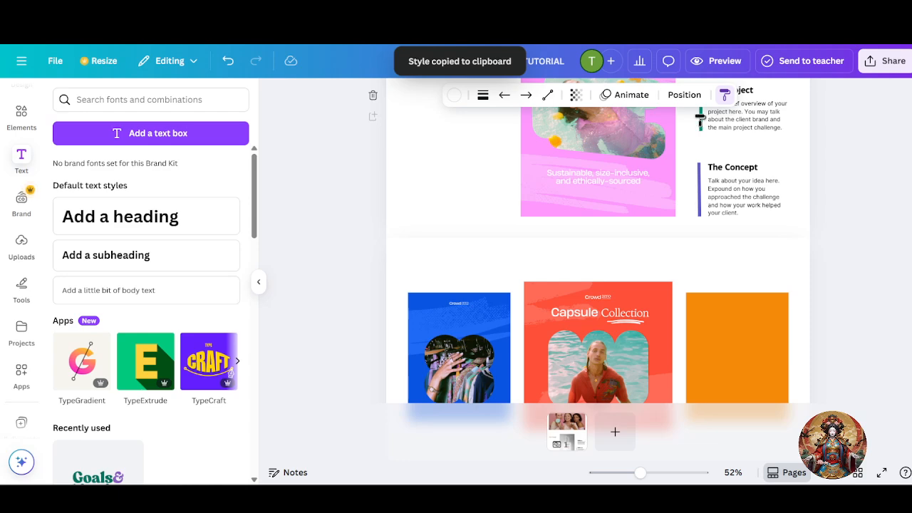
pyautogui.click(705, 136)
pyautogui.click(701, 122)
pyautogui.rightClick(701, 122)
pyautogui.click(736, 141)
# - Paste the green line at the new section's top left and clear the heading text
pyautogui.scroll(-5, 617, 245)
pyautogui.click(463, 147)
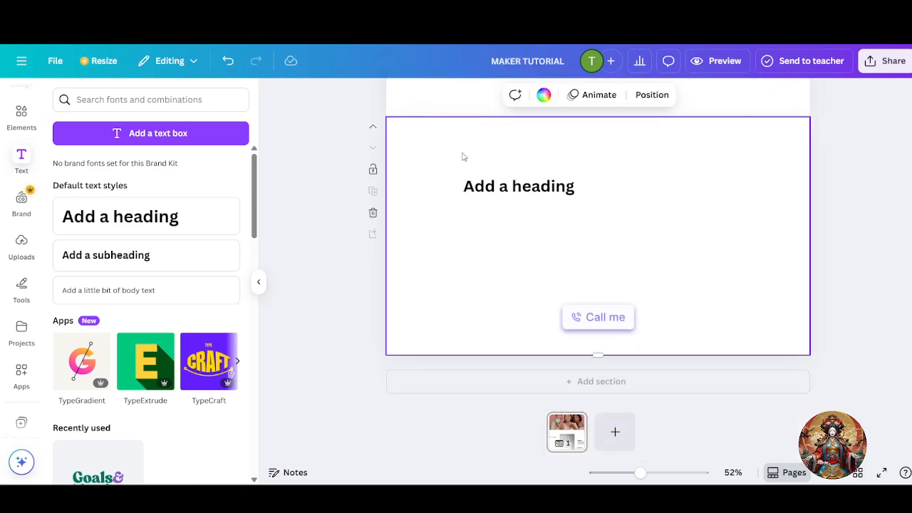
pyautogui.hotkey('ctrl', 'v')
pyautogui.moveTo(699, 223); pyautogui.dragTo(440, 183)
pyautogui.doubleClick(542, 190)
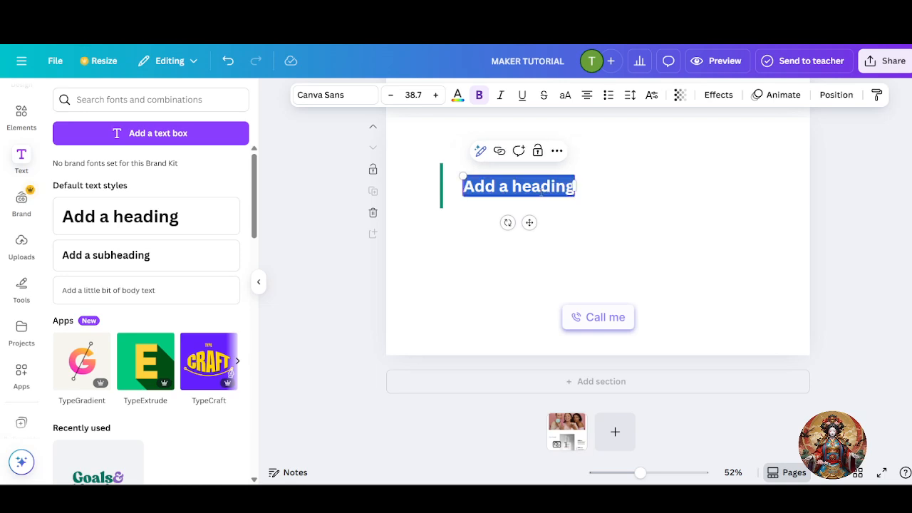
pyautogui.press('BackSpace')
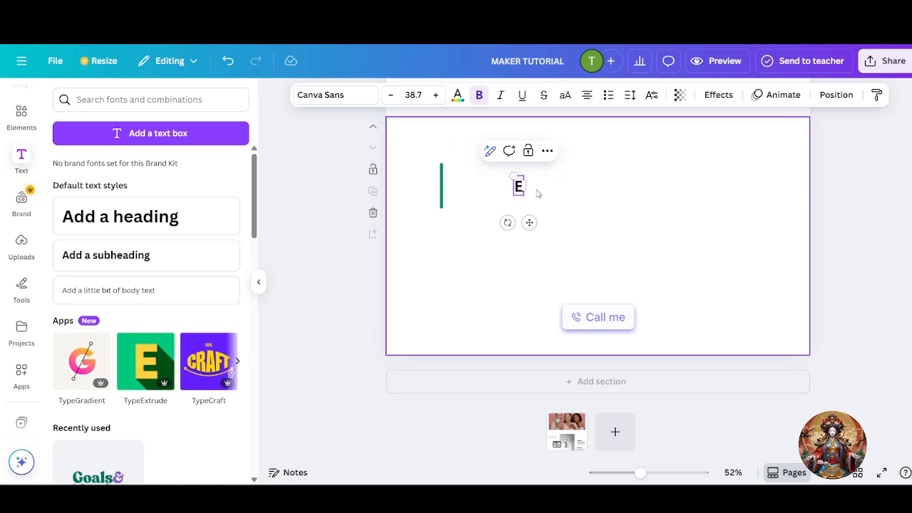
pyautogui.moveTo(446, 189); pyautogui.dragTo(472, 160)
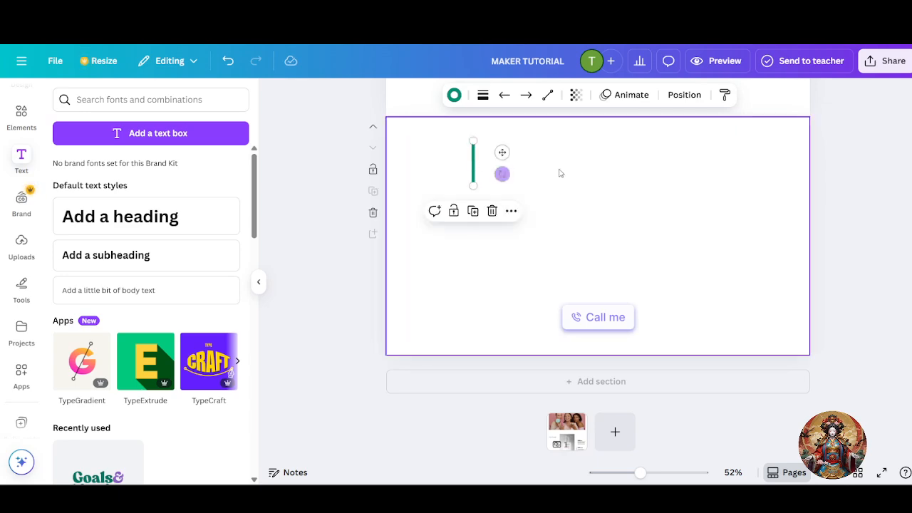
pyautogui.click(503, 173)
pyautogui.click(22, 118)
# - Search Elements for 'Email' and add a round email icon, recoloured green, left of the line
pyautogui.tripleClick(112, 100)
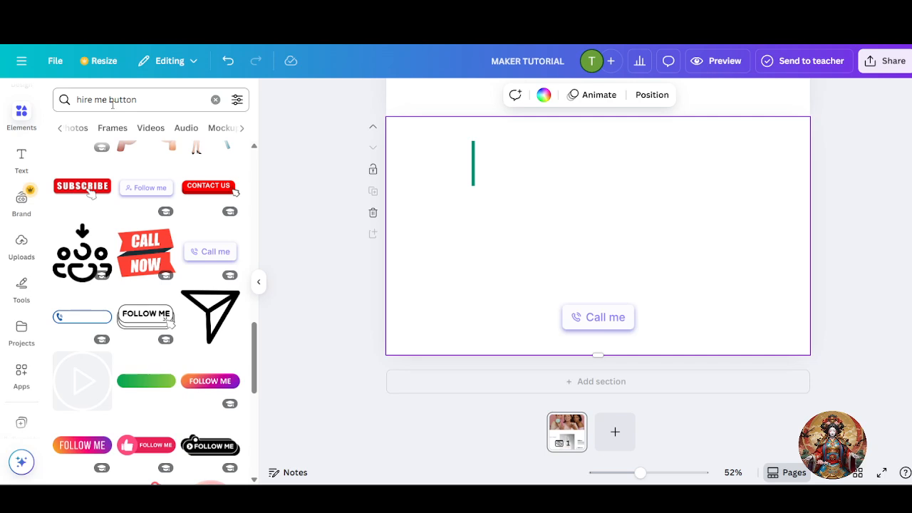
pyautogui.press('BackSpace')
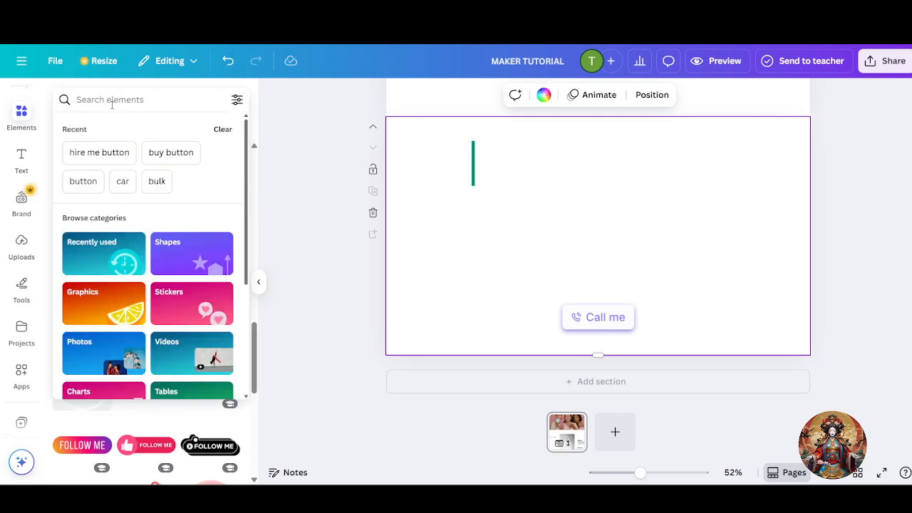
pyautogui.write('Email')
pyautogui.press('Return')
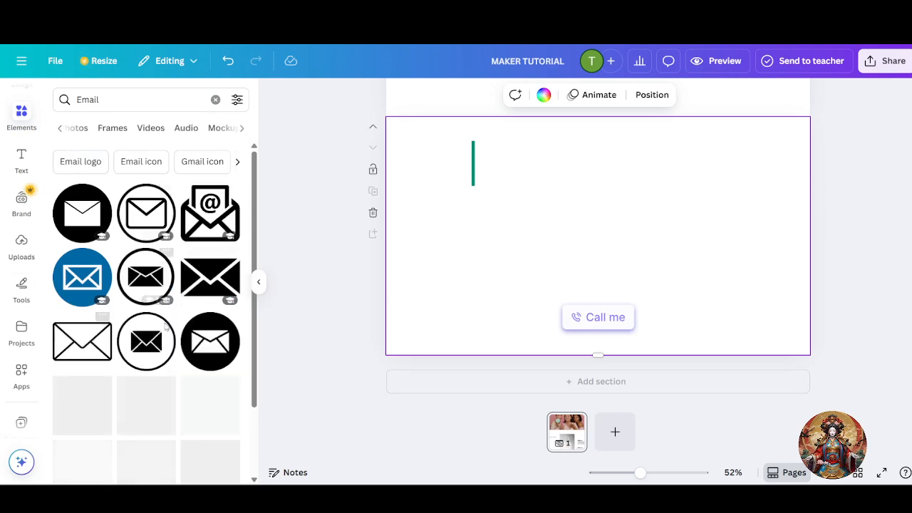
pyautogui.moveTo(230, 355); pyautogui.dragTo(444, 163)
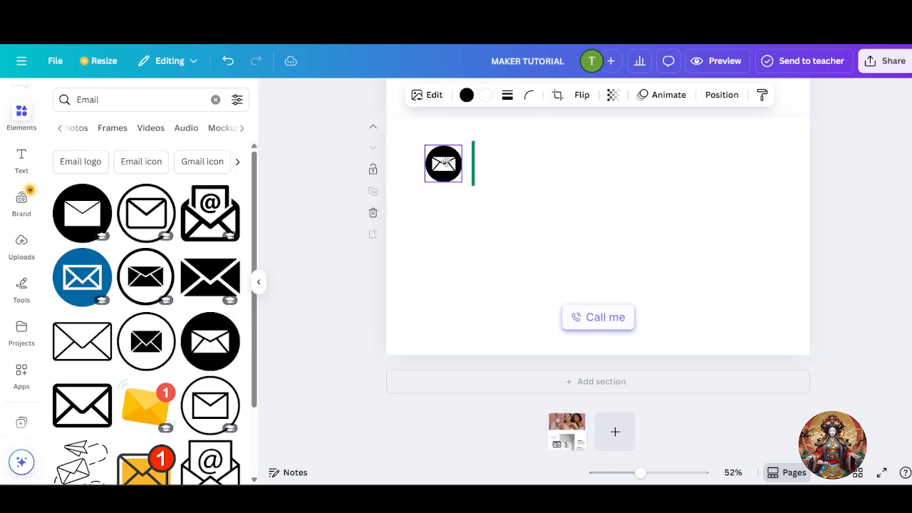
pyautogui.click(466, 95)
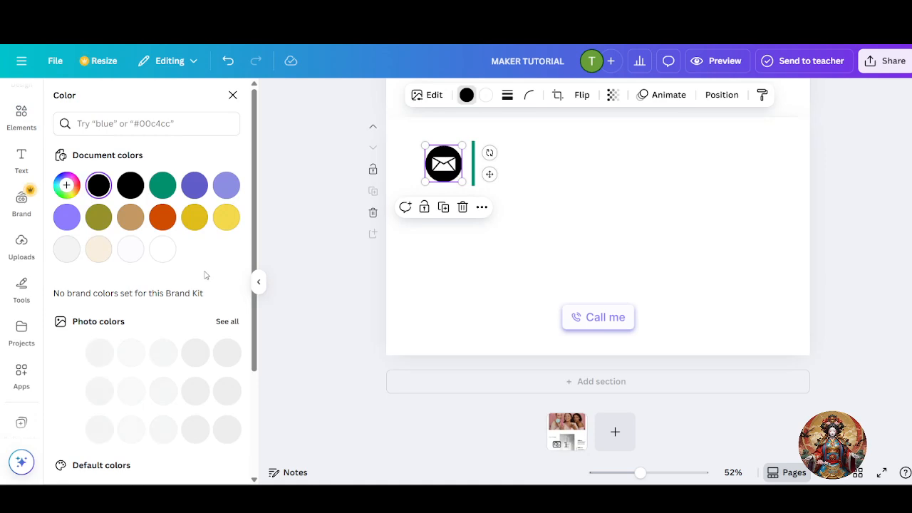
pyautogui.click(163, 185)
pyautogui.click(557, 260)
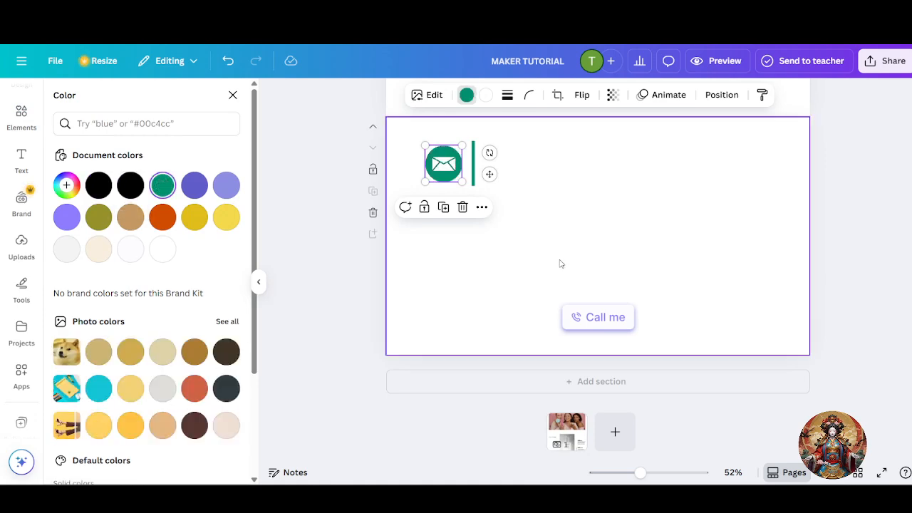
# - Add a new 'Add a heading' text box beside the email icon
pyautogui.click(20, 160)
pyautogui.scroll(-1, 143, 269)
pyautogui.scroll(1, 143, 268)
pyautogui.click(100, 216)
# - Replace the heading with a placeholder e-mail address at size 32.4, beside the green line
pyautogui.doubleClick(582, 169)
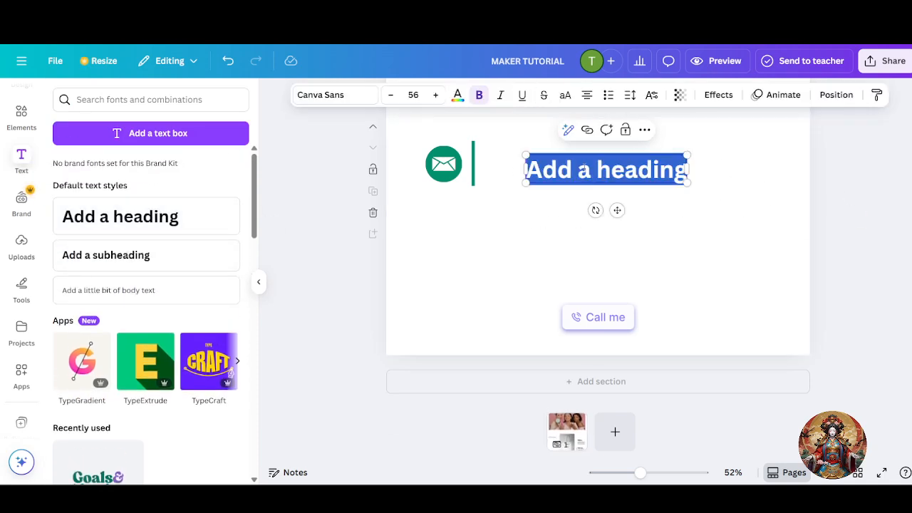
pyautogui.press('BackSpace')
pyautogui.write('yourema')
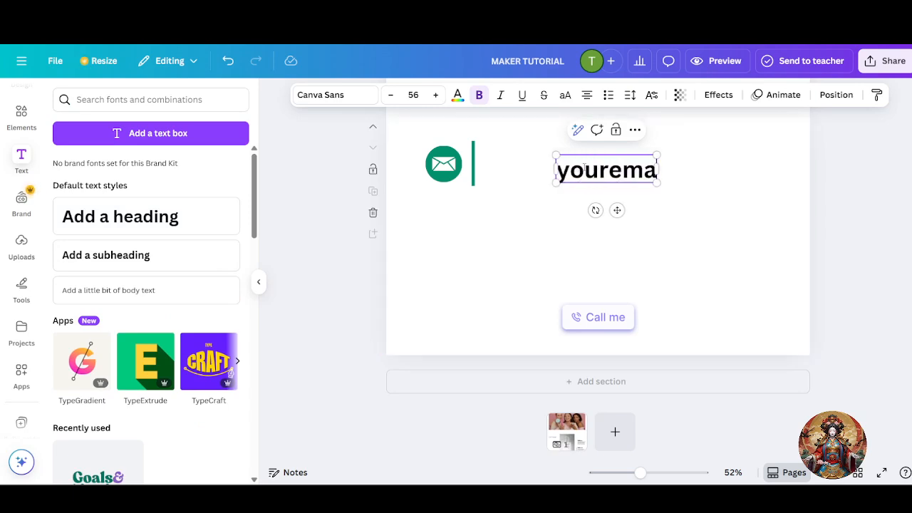
pyautogui.write('il@gmail.com')
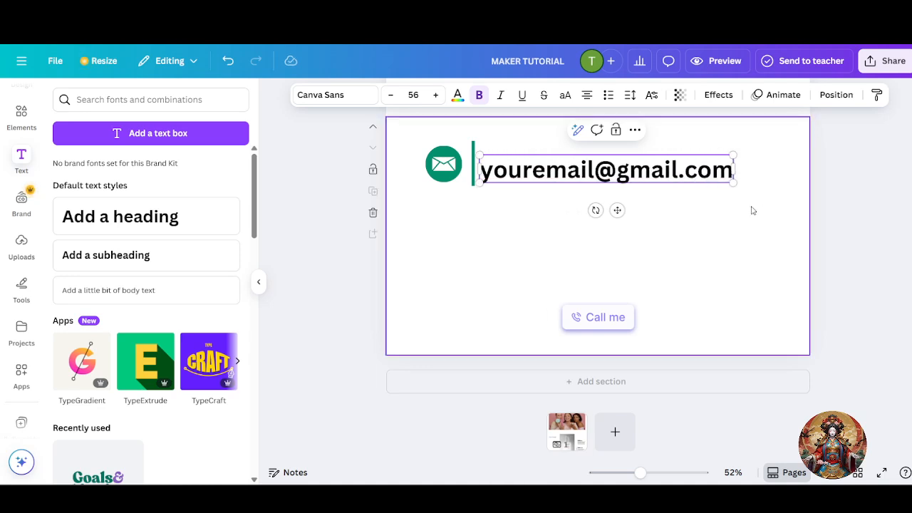
pyautogui.moveTo(733, 183); pyautogui.dragTo(627, 171)
pyautogui.click(660, 189)
pyautogui.moveTo(560, 168); pyautogui.dragTo(566, 166)
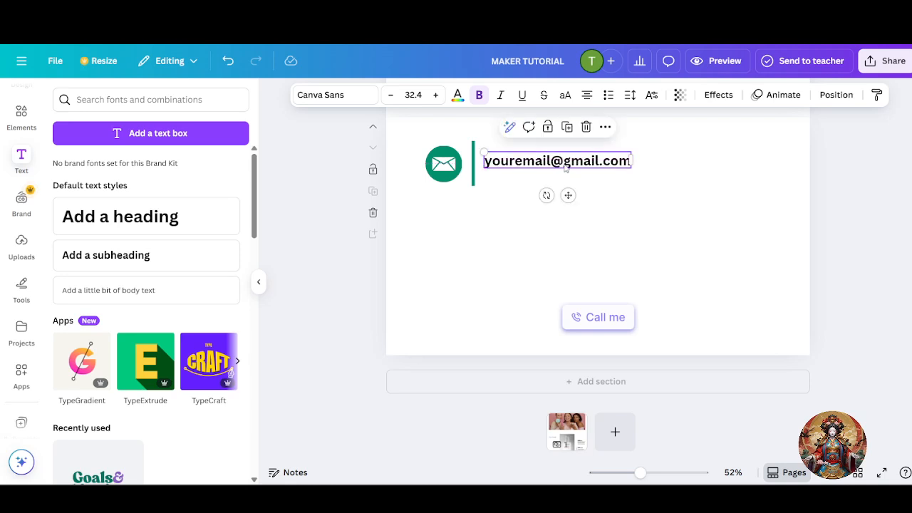
pyautogui.click(682, 207)
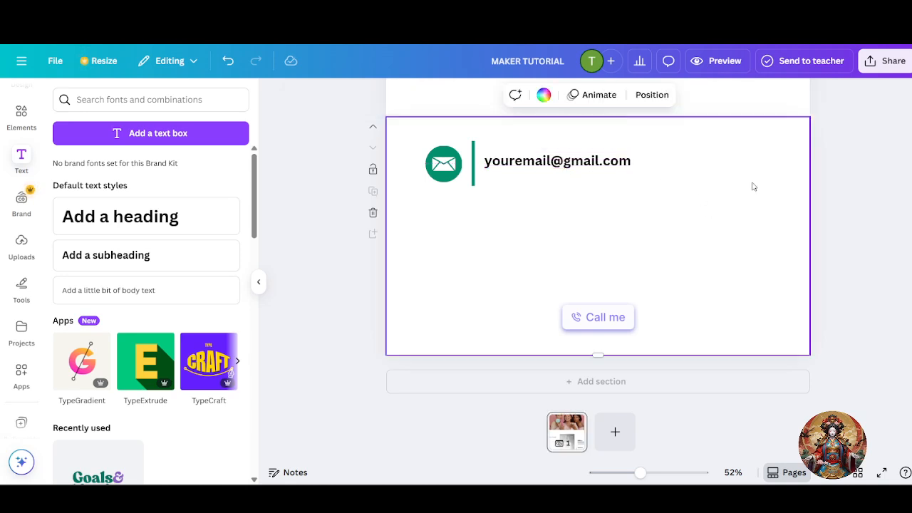
pyautogui.click(21, 116)
pyautogui.click(107, 99)
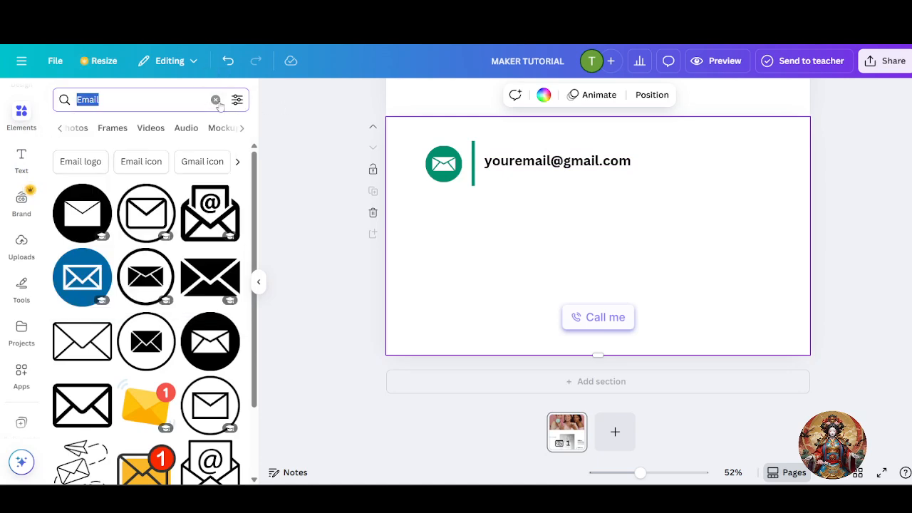
# - Search Elements for 'frame', place a square frame on the section's right, and undo a stray text box
pyautogui.click(215, 99)
pyautogui.write('frame')
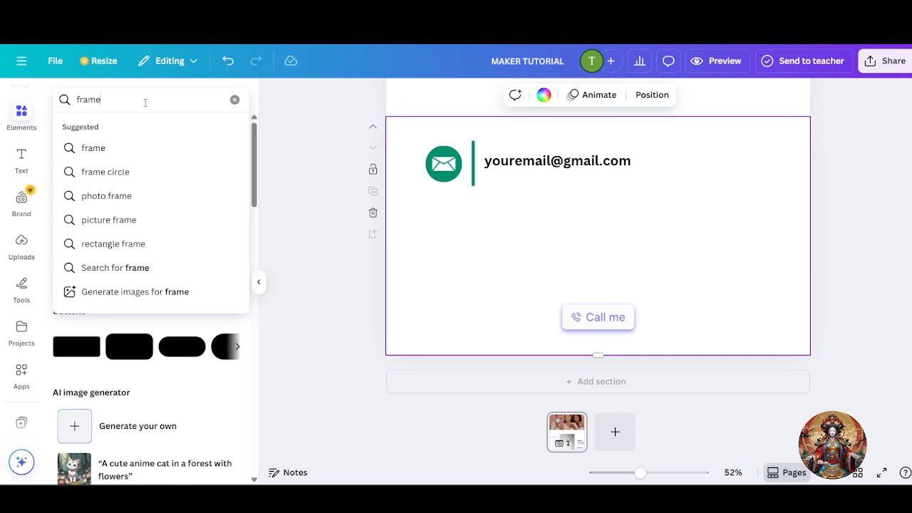
pyautogui.press('Return')
pyautogui.moveTo(129, 297); pyautogui.dragTo(692, 210)
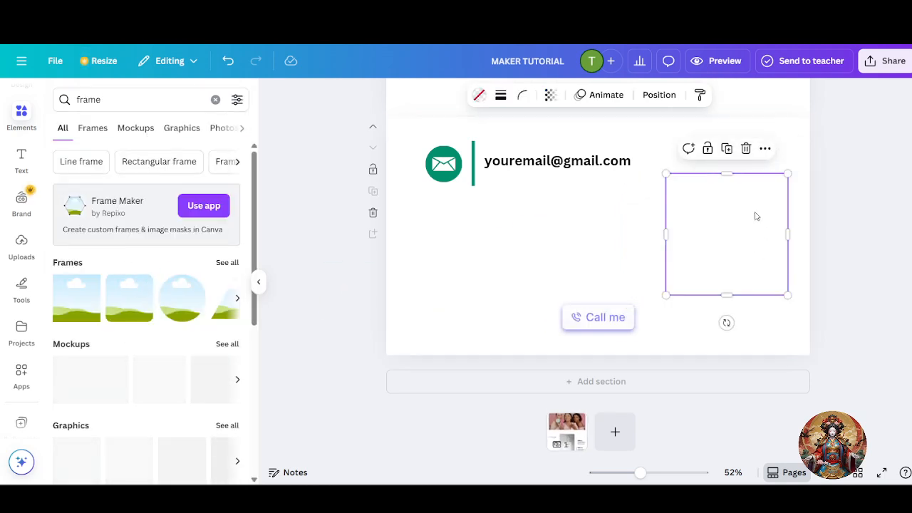
pyautogui.moveTo(773, 214); pyautogui.dragTo(781, 208)
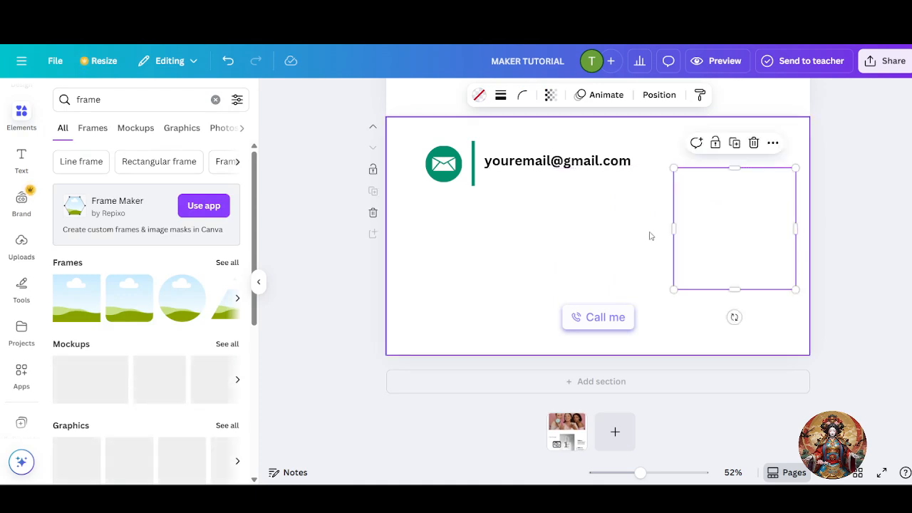
pyautogui.click(31, 158)
pyautogui.click(134, 131)
pyautogui.hotkey('ctrl', 'z')
pyautogui.click(748, 225)
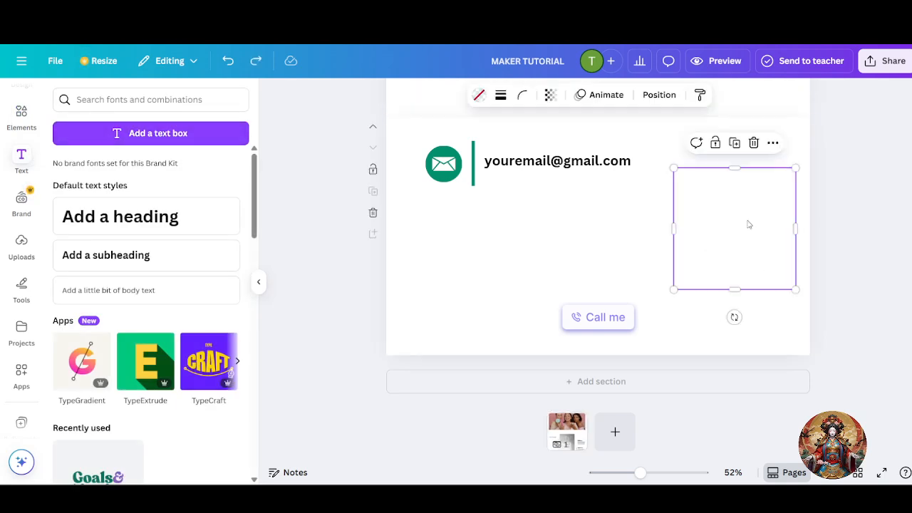
# - Replace the old 'frame' search in the Elements library with a 'contact' search
pyautogui.click(11, 131)
pyautogui.click(114, 100)
pyautogui.doubleClick(114, 99)
pyautogui.press('BackSpace')
pyautogui.write('contac')
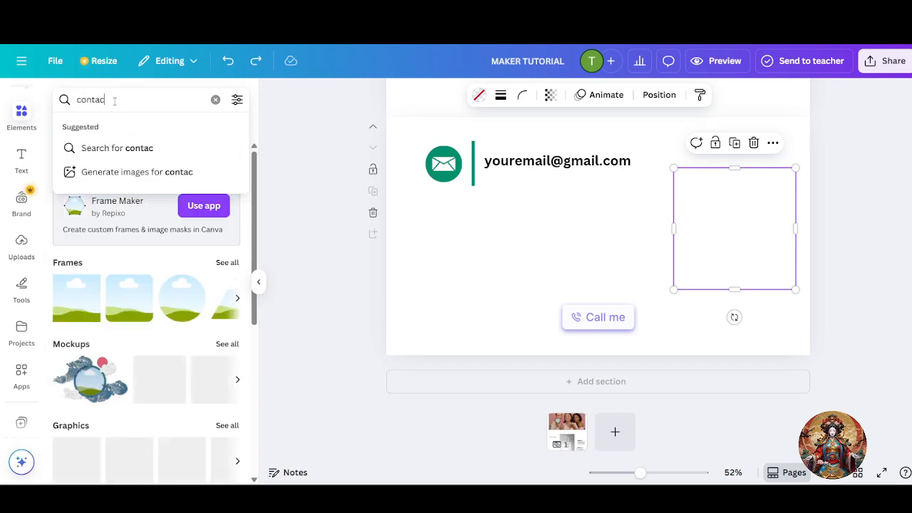
pyautogui.write('t')
pyautogui.press('Return')
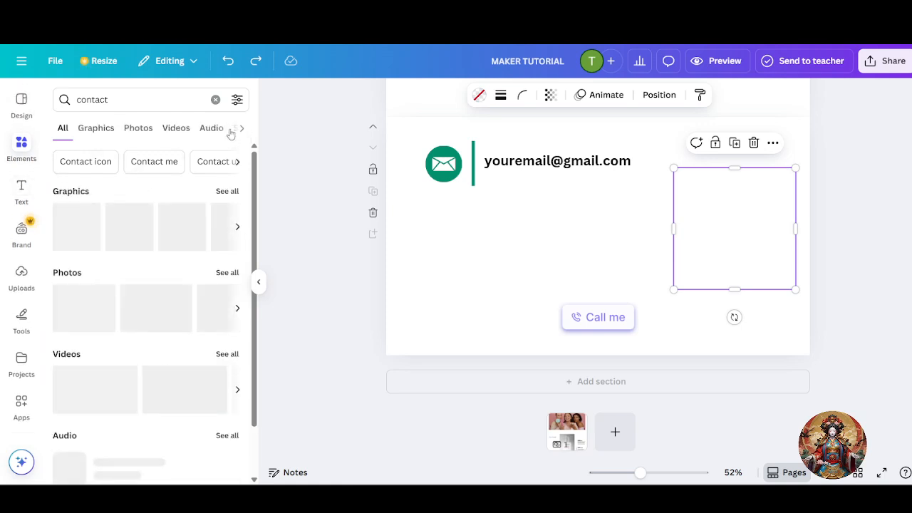
# - Drag the green CONTACT photo from the Photos results into the right-hand frame
pyautogui.click(100, 129)
pyautogui.click(137, 129)
pyautogui.click(176, 129)
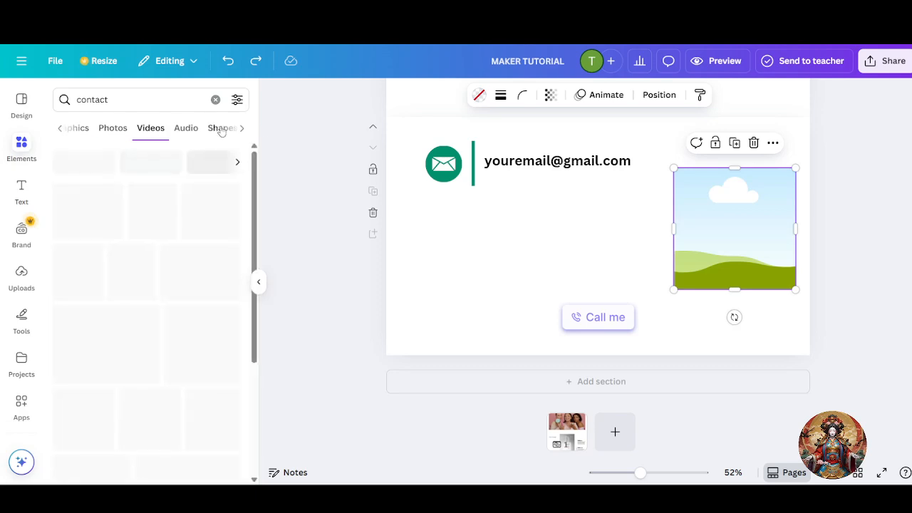
pyautogui.click(108, 129)
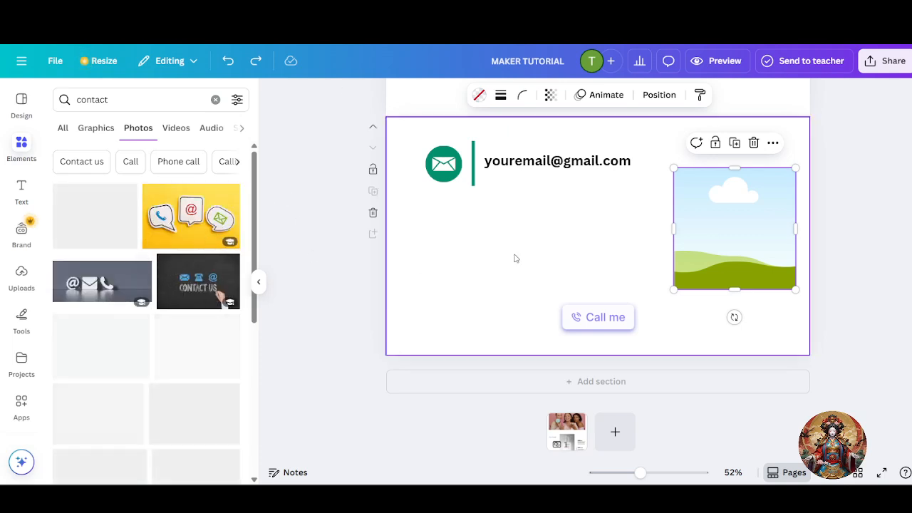
pyautogui.moveTo(94, 216); pyautogui.dragTo(750, 261)
pyautogui.click(894, 223)
pyautogui.scroll(4, 852, 276)
pyautogui.scroll(-5, 849, 275)
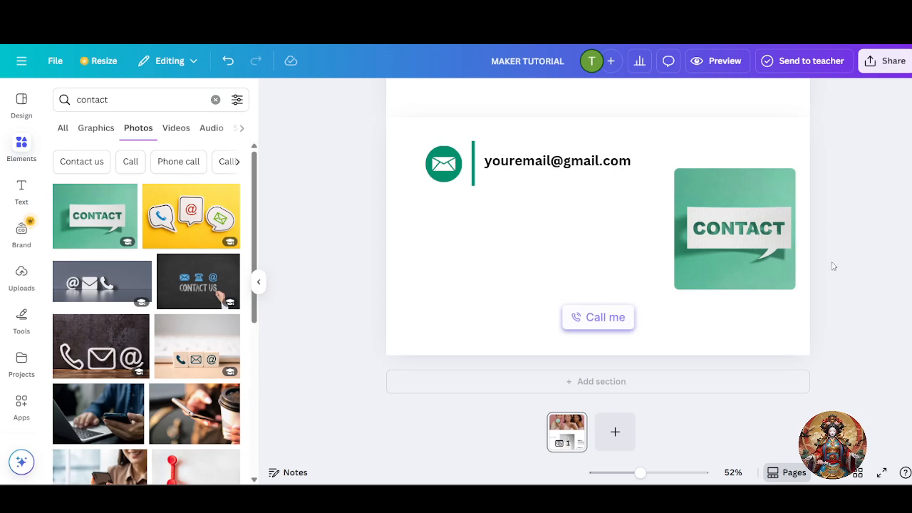
pyautogui.scroll(3, 828, 253)
# - Preview the website and scroll through its desktop layout
pyautogui.click(721, 62)
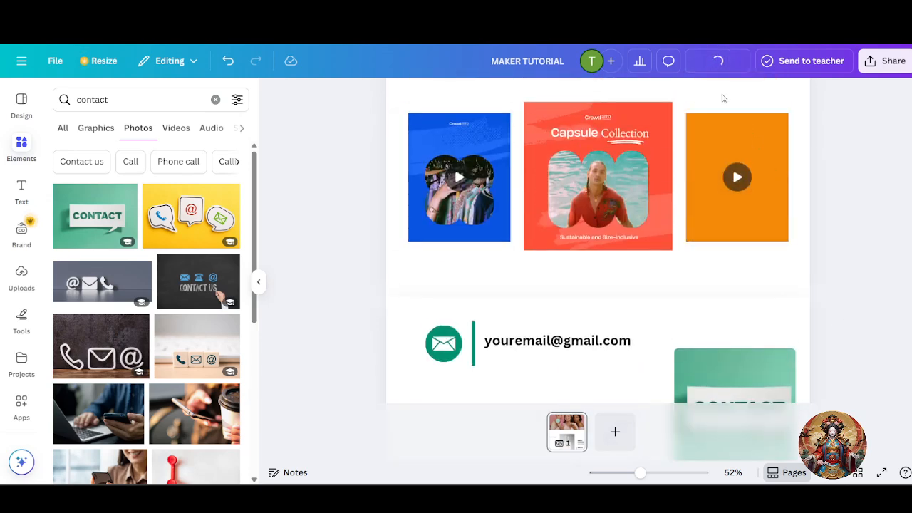
pyautogui.moveTo(722, 177)
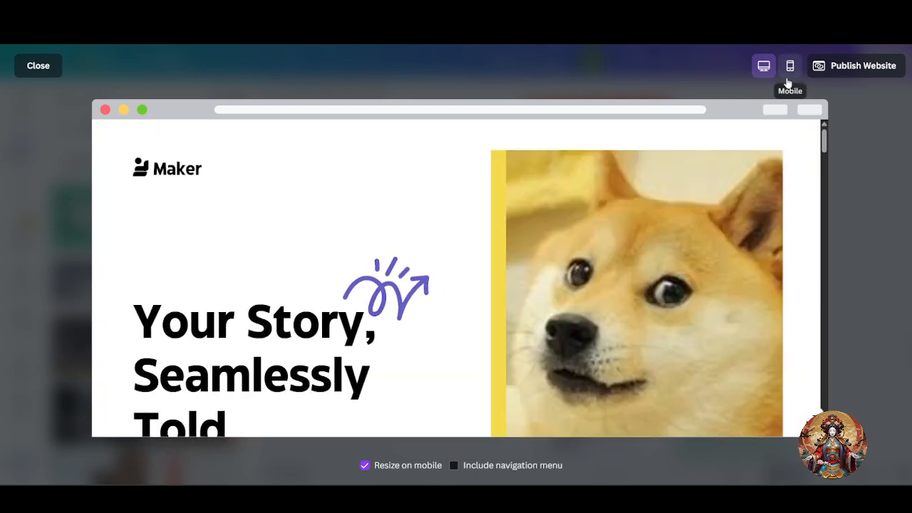
pyautogui.scroll(-10, 649, 239)
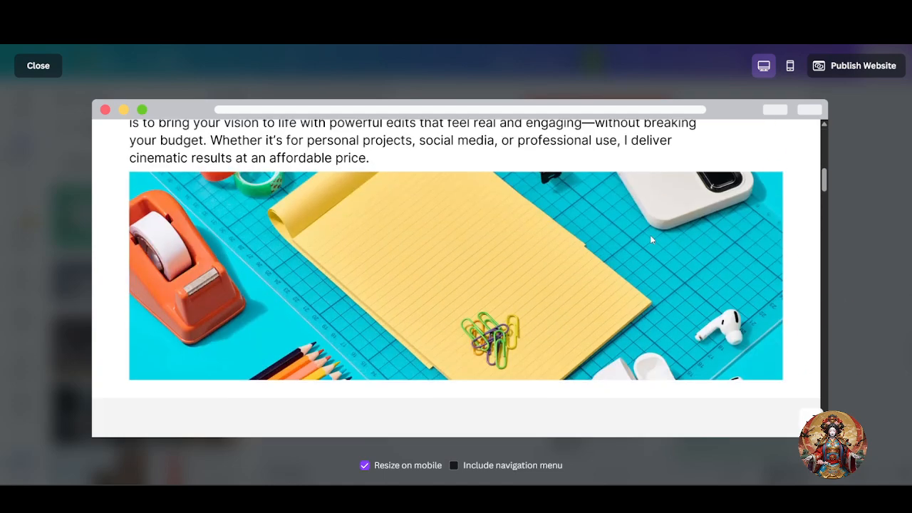
pyautogui.scroll(-5, 649, 239)
pyautogui.scroll(-2, 649, 239)
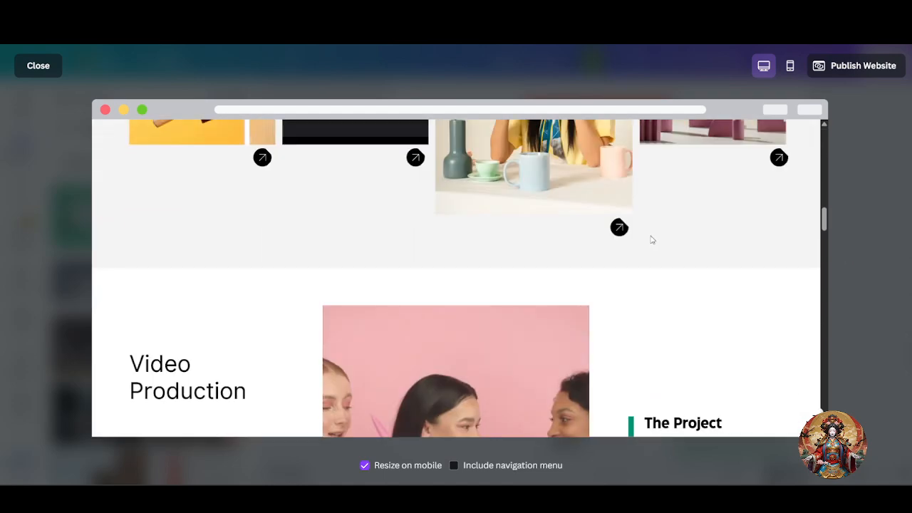
pyautogui.scroll(-10, 650, 239)
pyautogui.scroll(-5, 652, 239)
pyautogui.scroll(2, 651, 240)
pyautogui.scroll(-5, 651, 240)
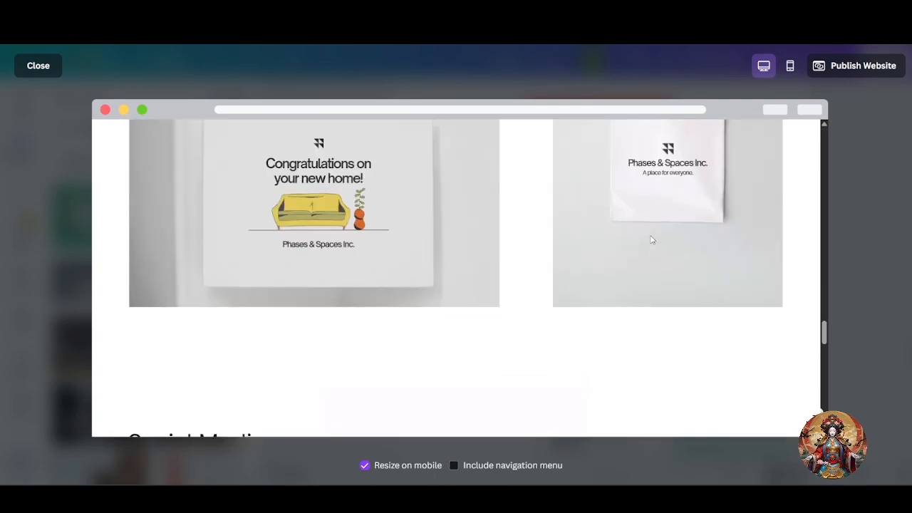
pyautogui.scroll(3, 651, 241)
pyautogui.scroll(-8, 612, 254)
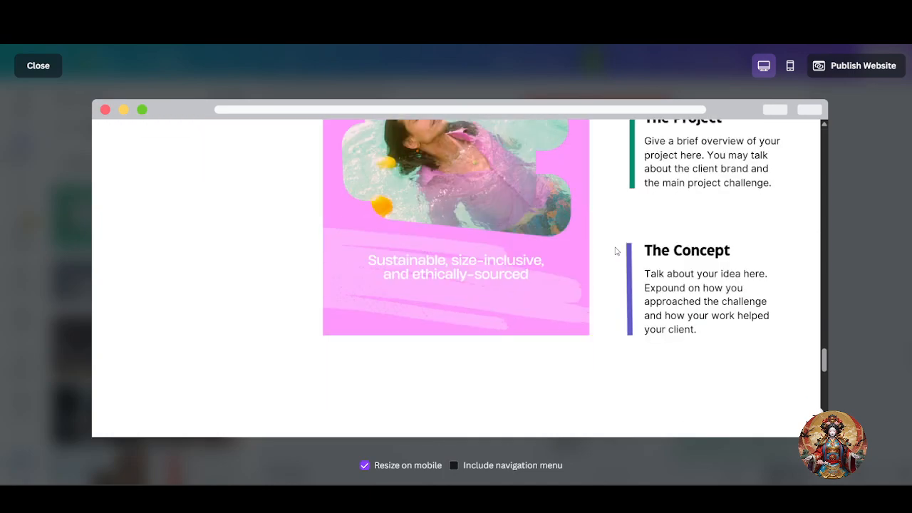
pyautogui.scroll(-8, 618, 256)
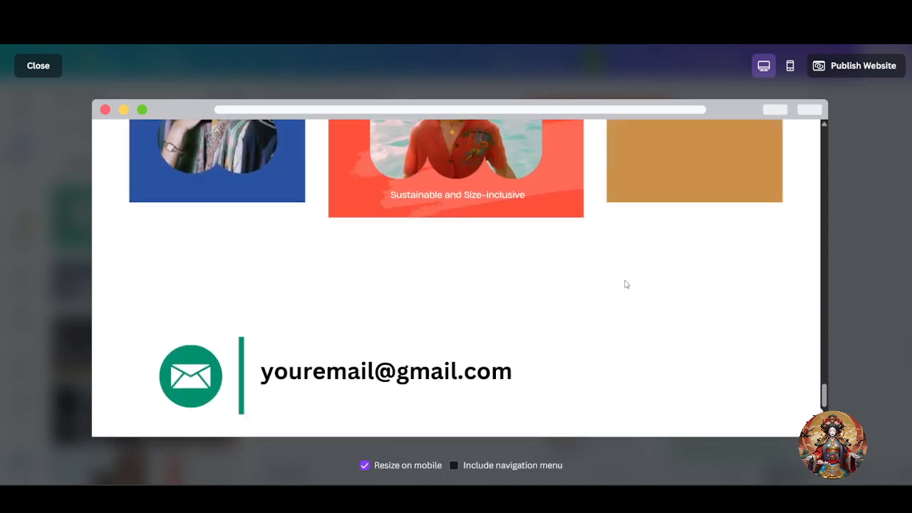
pyautogui.scroll(3, 624, 283)
pyautogui.scroll(-6, 633, 282)
pyautogui.scroll(3, 636, 279)
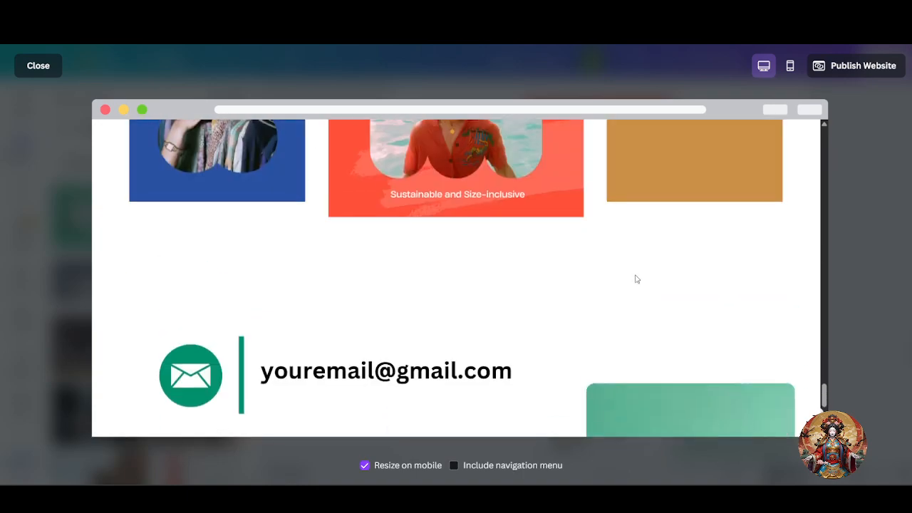
pyautogui.scroll(1, 636, 279)
pyautogui.scroll(-3, 635, 273)
pyautogui.scroll(6, 635, 273)
pyautogui.scroll(3, 635, 276)
pyautogui.scroll(-10, 631, 270)
pyautogui.scroll(10, 630, 270)
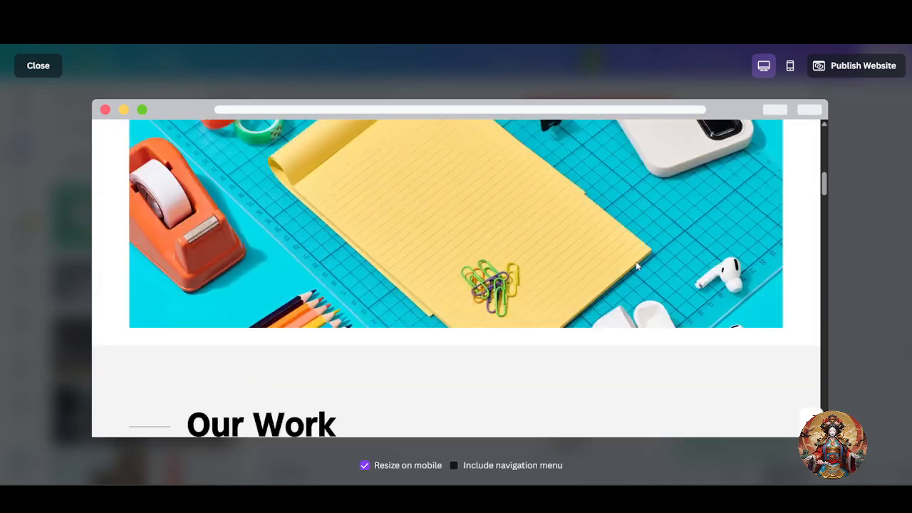
pyautogui.scroll(8, 637, 263)
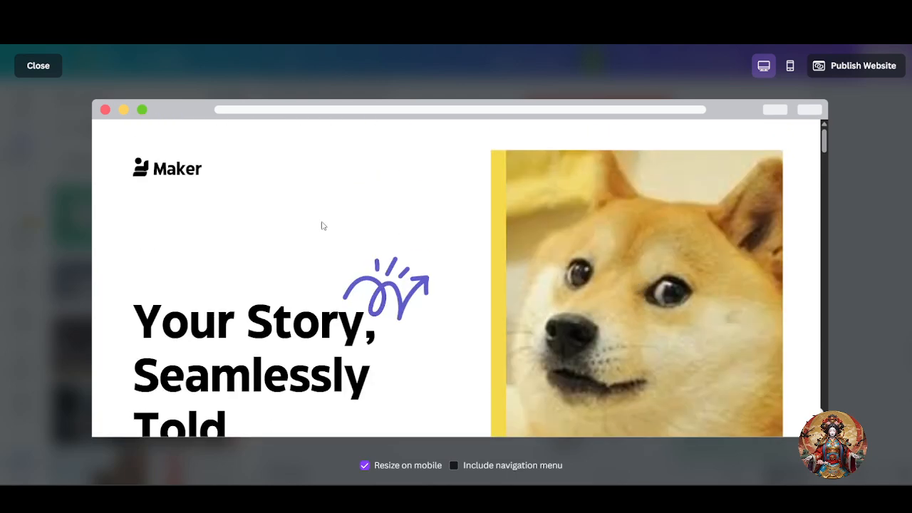
pyautogui.scroll(-4, 743, 229)
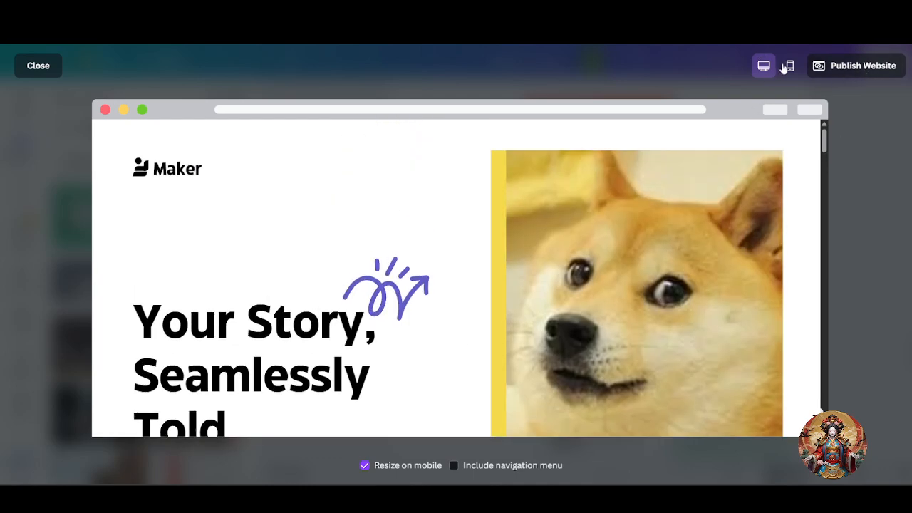
# - Check the mobile preview, then bring up the Publish website panel
pyautogui.click(788, 65)
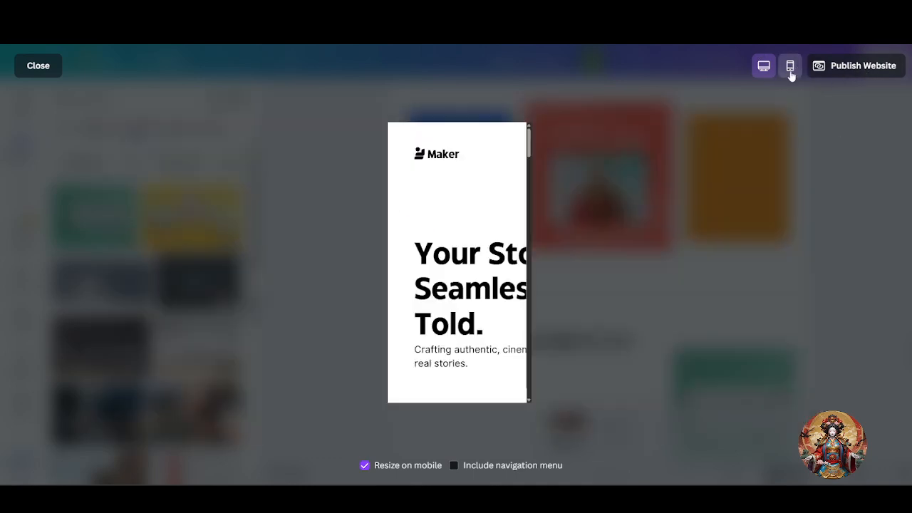
pyautogui.scroll(-6, 422, 288)
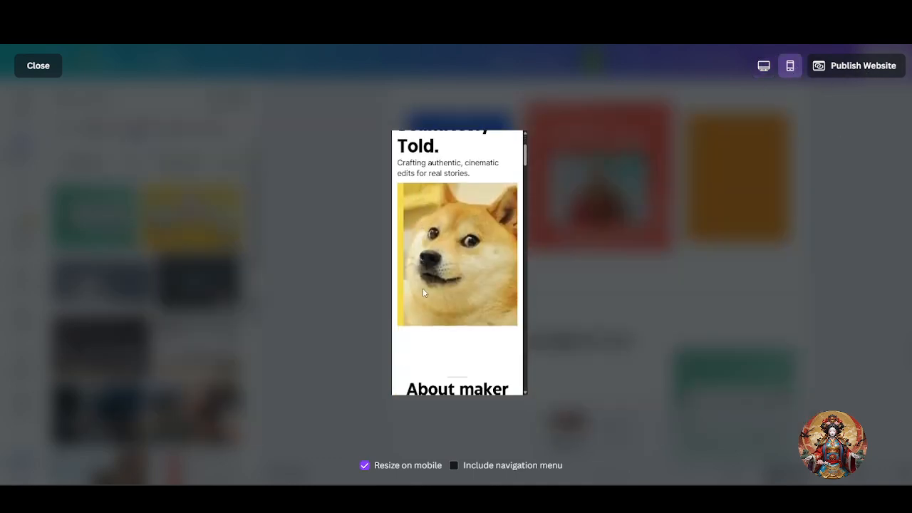
pyautogui.click(863, 66)
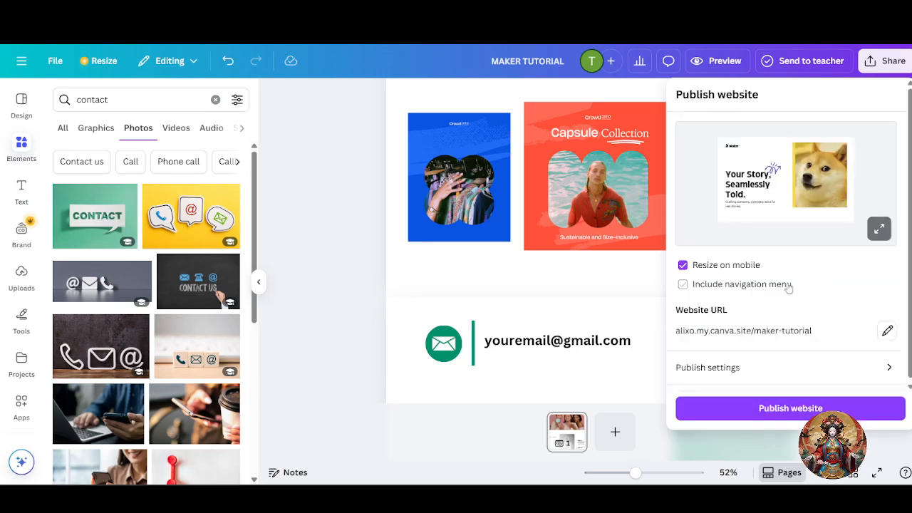
# - Uncheck 'Include navigation menu' and publish the website live
pyautogui.click(775, 288)
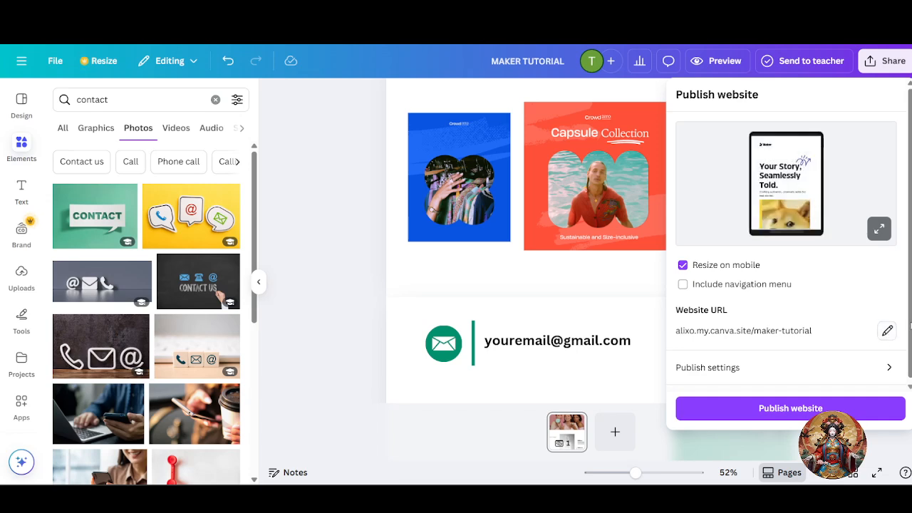
pyautogui.click(807, 416)
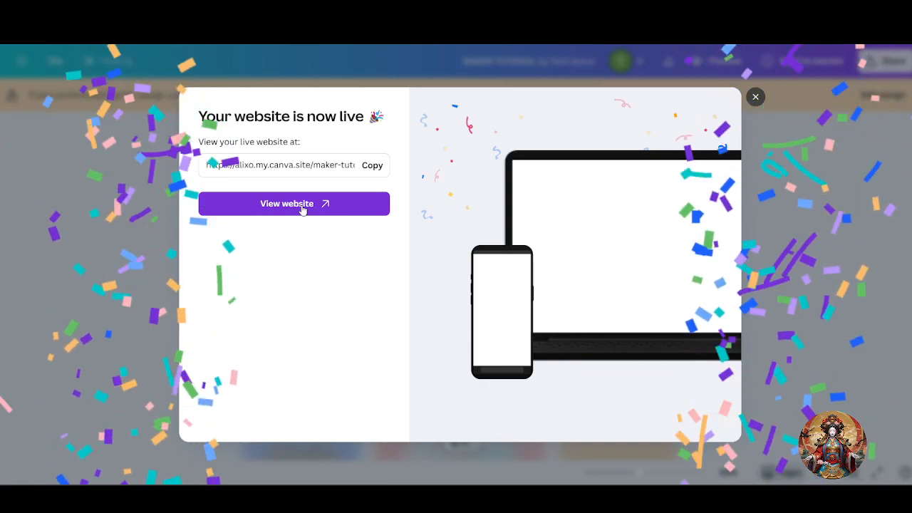
# - Copy the live maker-tutorial URL and open the published site in a new browser tab
pyautogui.click(368, 166)
pyautogui.click(368, 203)
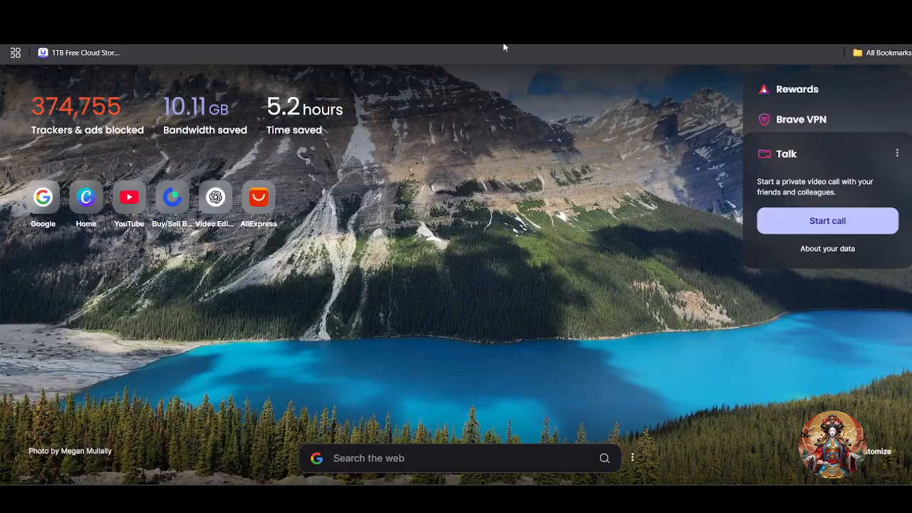
pyautogui.click(529, 34)
pyautogui.hotkey('ctrl', 'v')
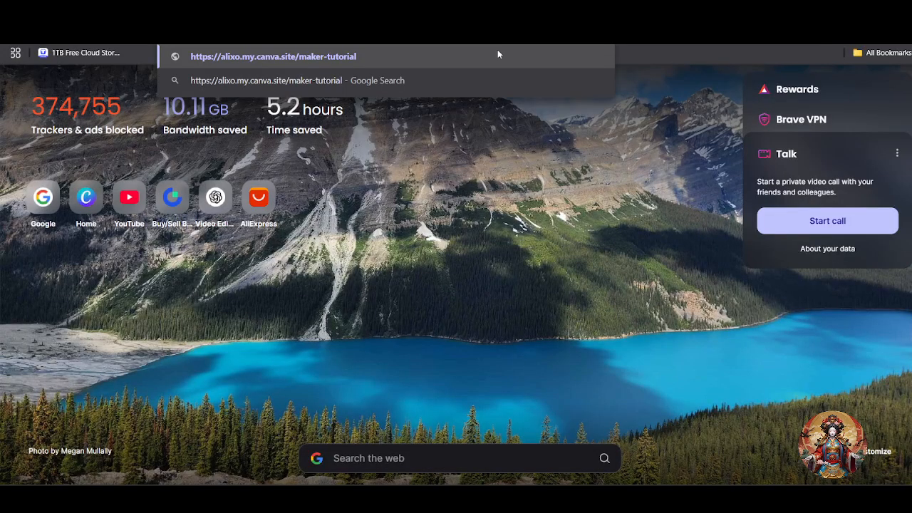
pyautogui.press('Return')
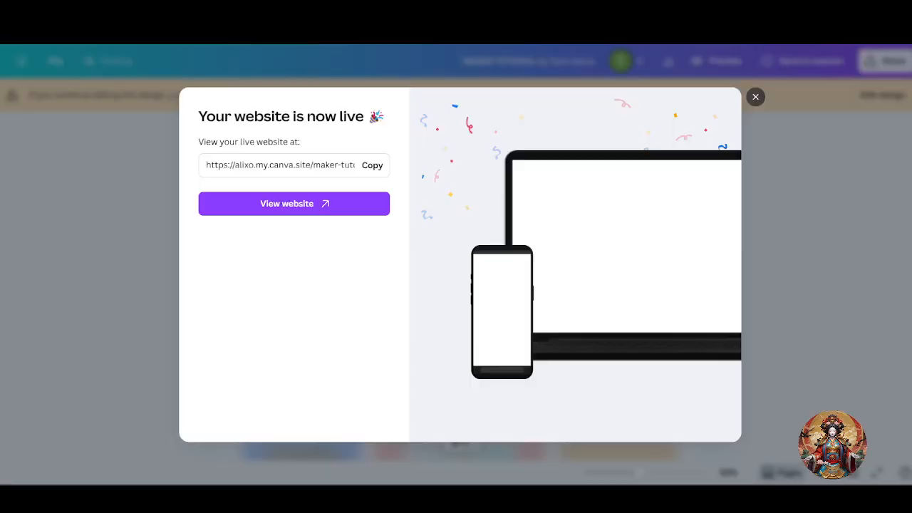
pyautogui.click(320, 204)
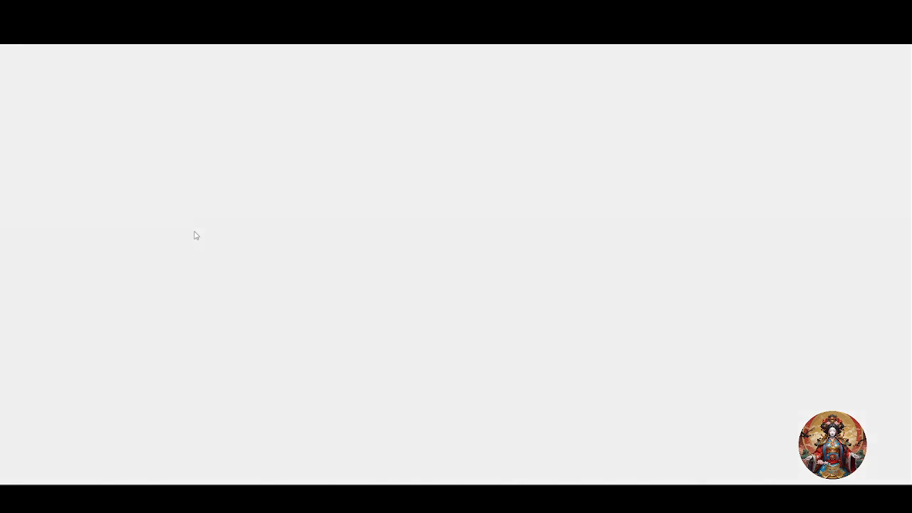
# - Scroll the live site in Brave down to the Video Production clip, then back to the headline
pyautogui.scroll(-3, 463, 318)
pyautogui.scroll(-6, 478, 340)
pyautogui.scroll(-10, 480, 337)
pyautogui.scroll(7, 480, 340)
pyautogui.scroll(-2, 480, 342)
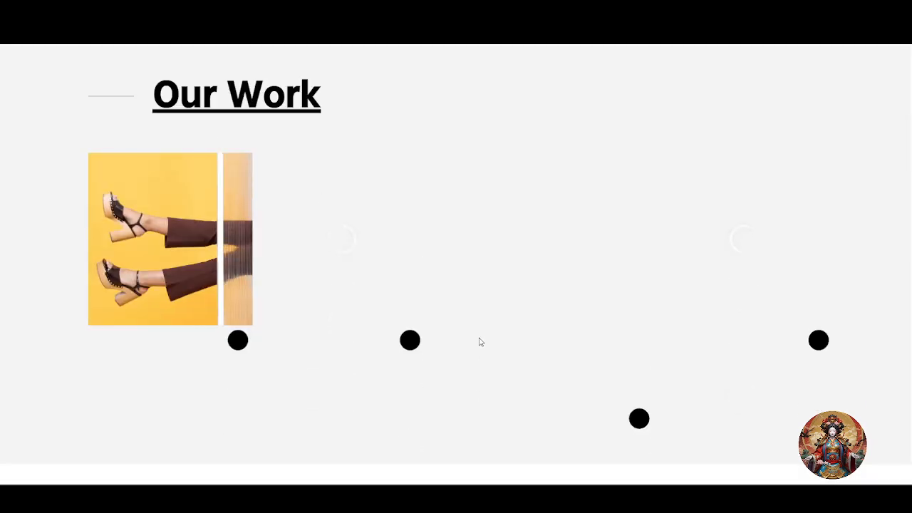
pyautogui.scroll(-9, 479, 342)
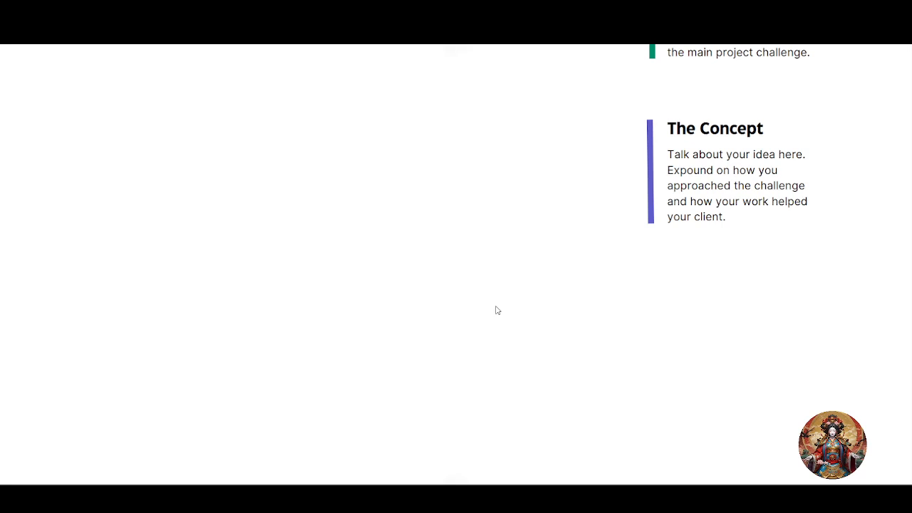
pyautogui.scroll(8, 512, 306)
pyautogui.scroll(-5, 488, 326)
pyautogui.scroll(-3, 486, 332)
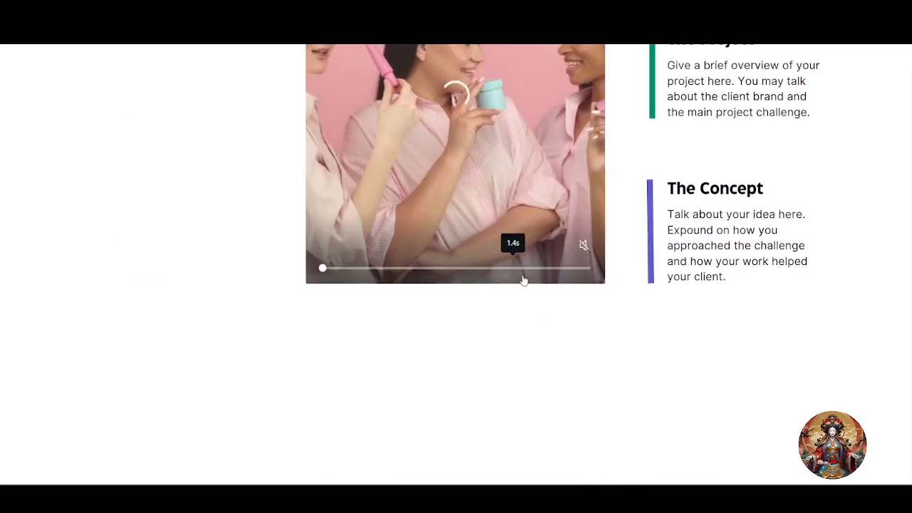
pyautogui.scroll(3, 522, 280)
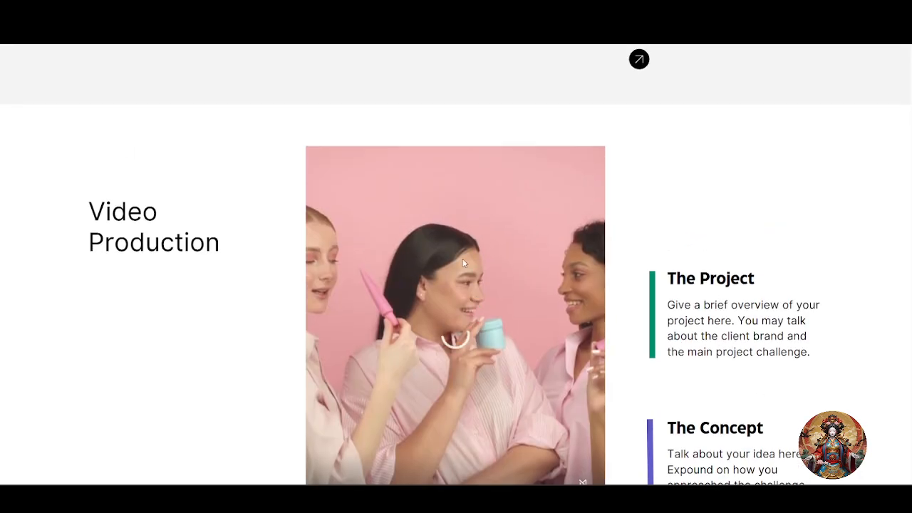
pyautogui.scroll(-2, 463, 263)
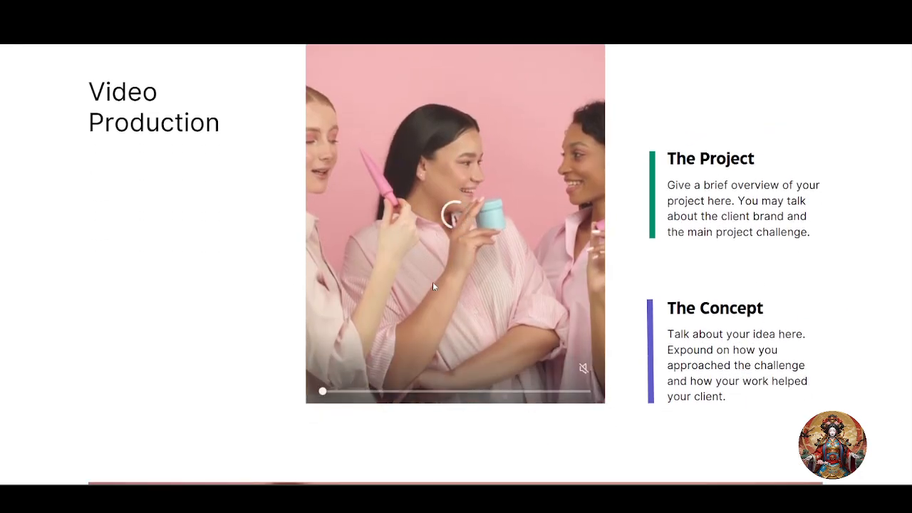
pyautogui.scroll(1, 450, 356)
pyautogui.scroll(3, 470, 349)
pyautogui.scroll(-8, 501, 339)
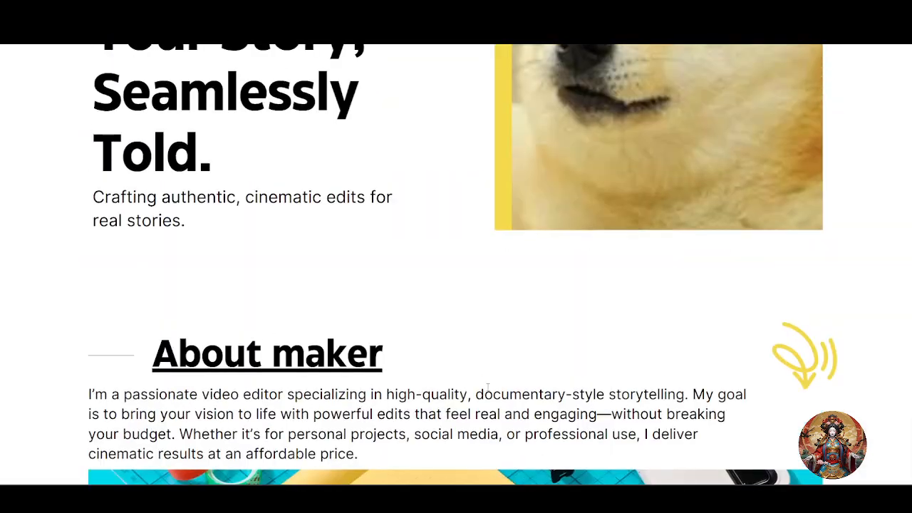
pyautogui.scroll(4, 488, 387)
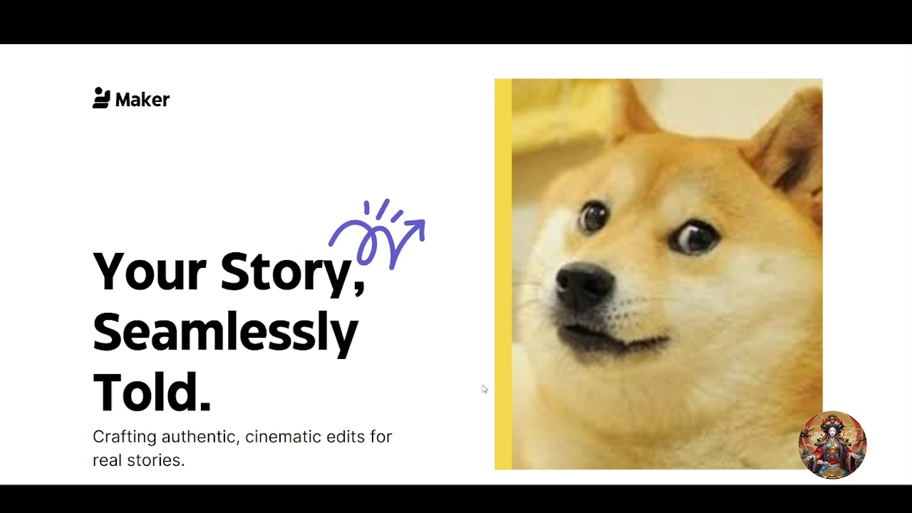